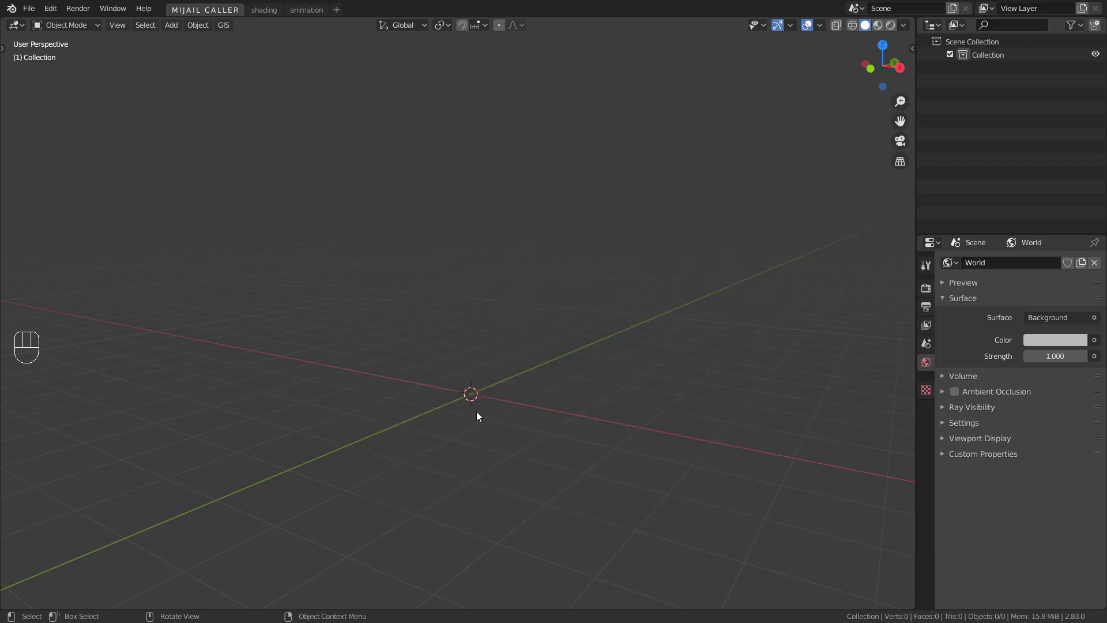
Add an ico sphere mesh at the origin with 4 subdivisions
middle_drag(477, 410, 497, 424)
key(shift+a)
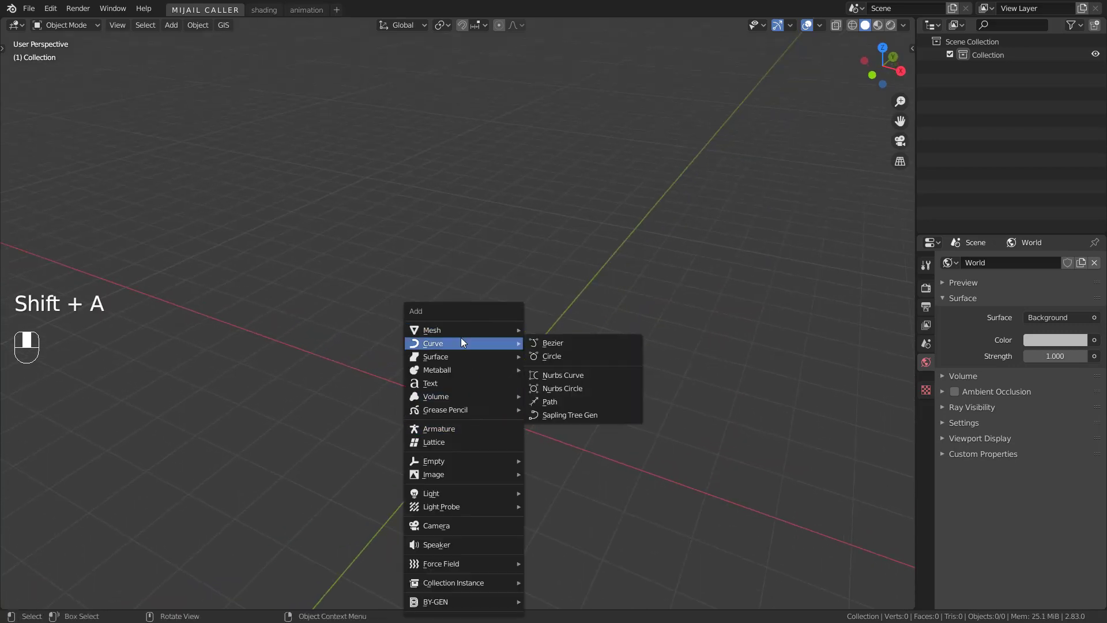
mouse_move(462, 330)
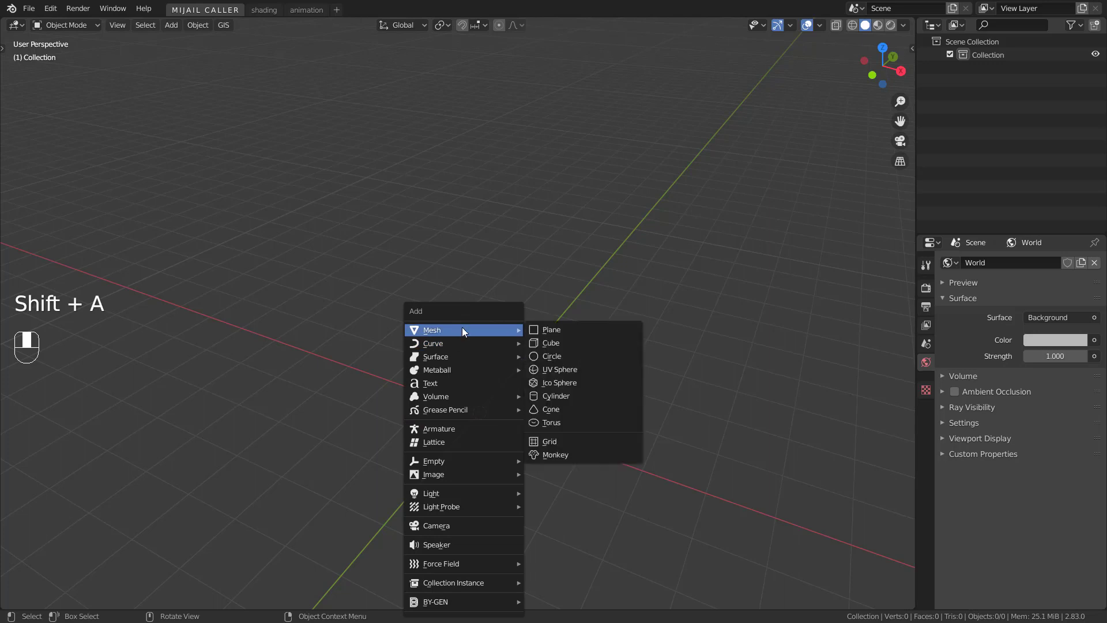
click(576, 383)
shift+middle_drag(549, 456, 559, 327)
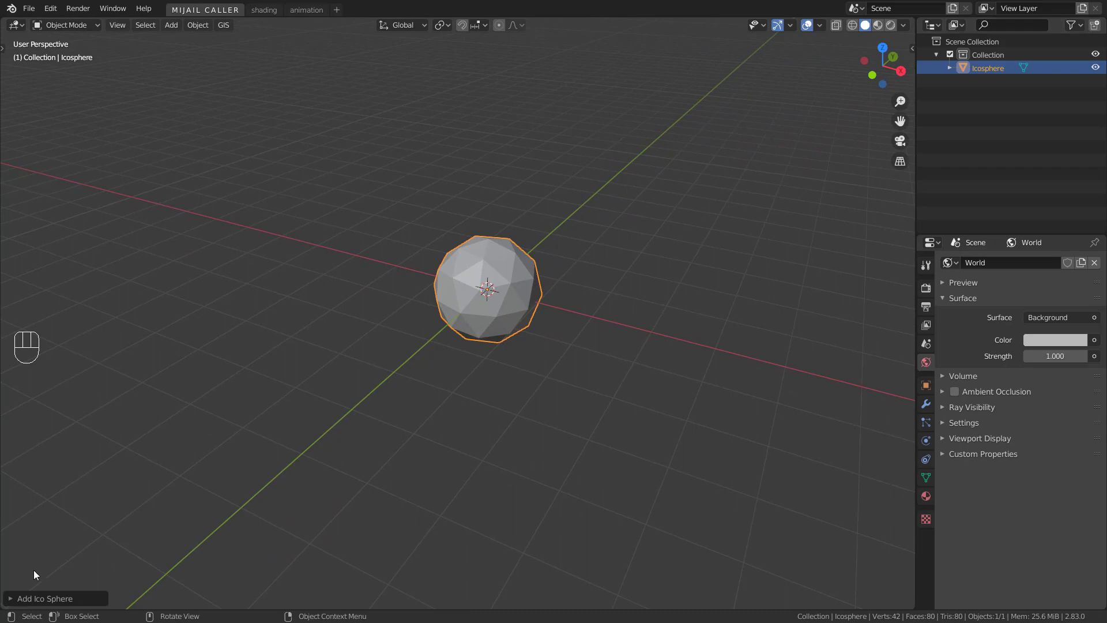
click(40, 597)
click(177, 470)
click(177, 470)
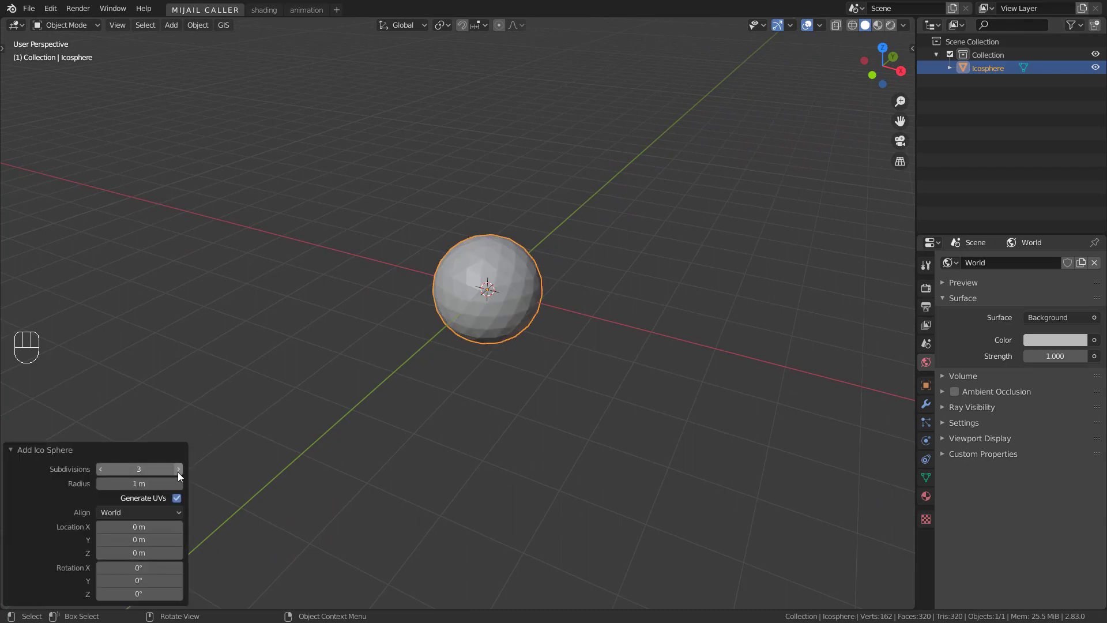
Set the Cycles render feature set to Experimental
scroll(494, 314, up, 2)
scroll(494, 313, up, 2)
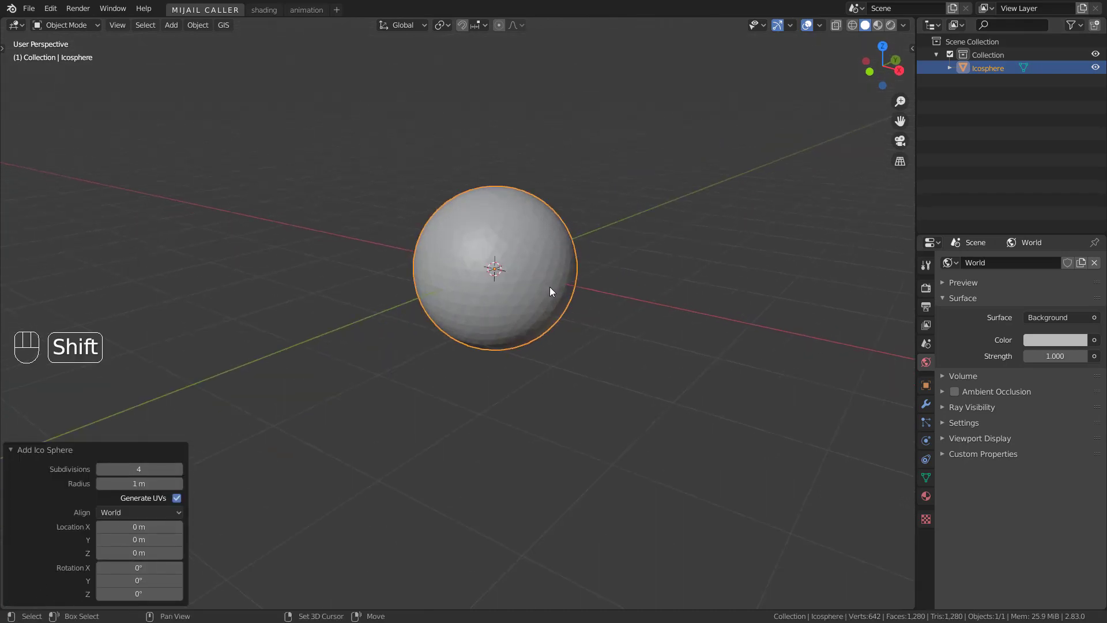
shift+middle_drag(549, 288, 544, 405)
click(926, 288)
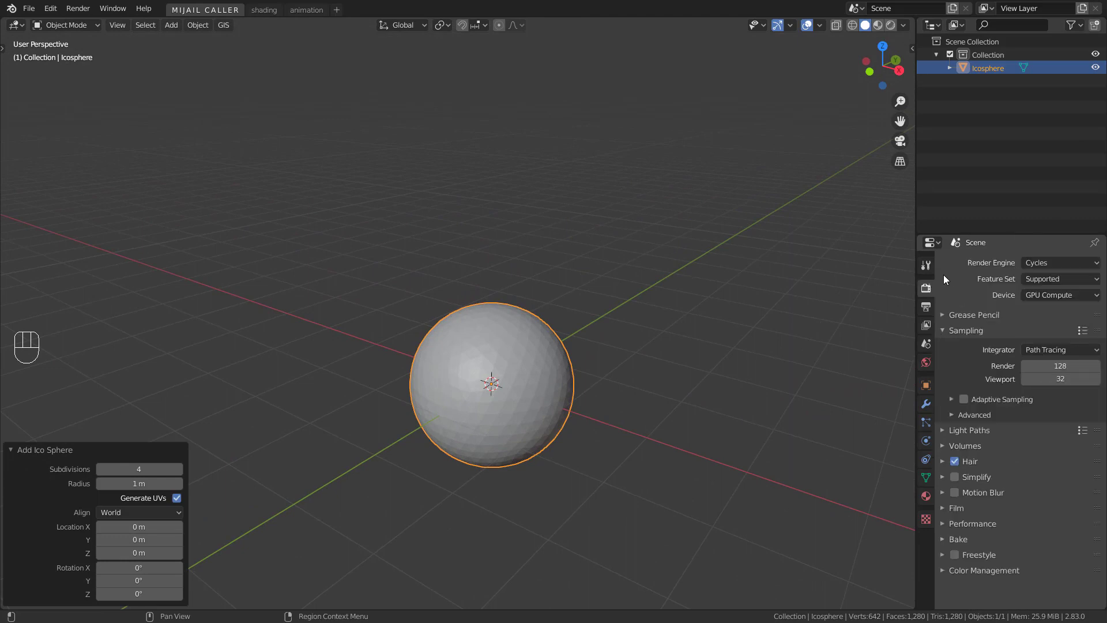
click(1060, 278)
click(1057, 312)
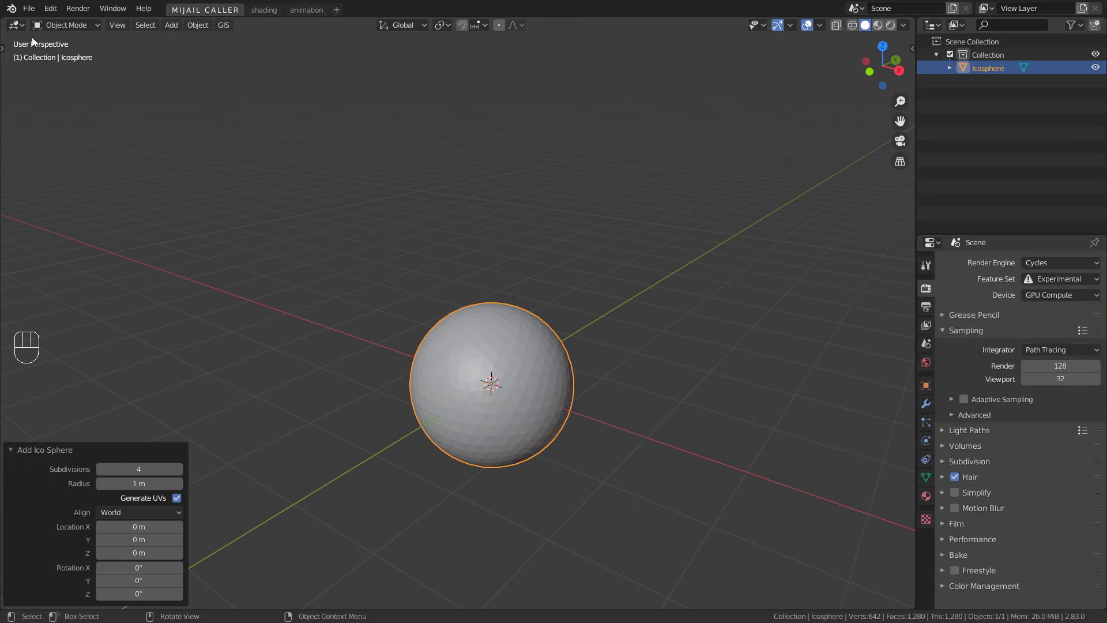
Find the Node Wrangler add-on in the preferences, make sure it is enabled, and save the preferences
click(50, 8)
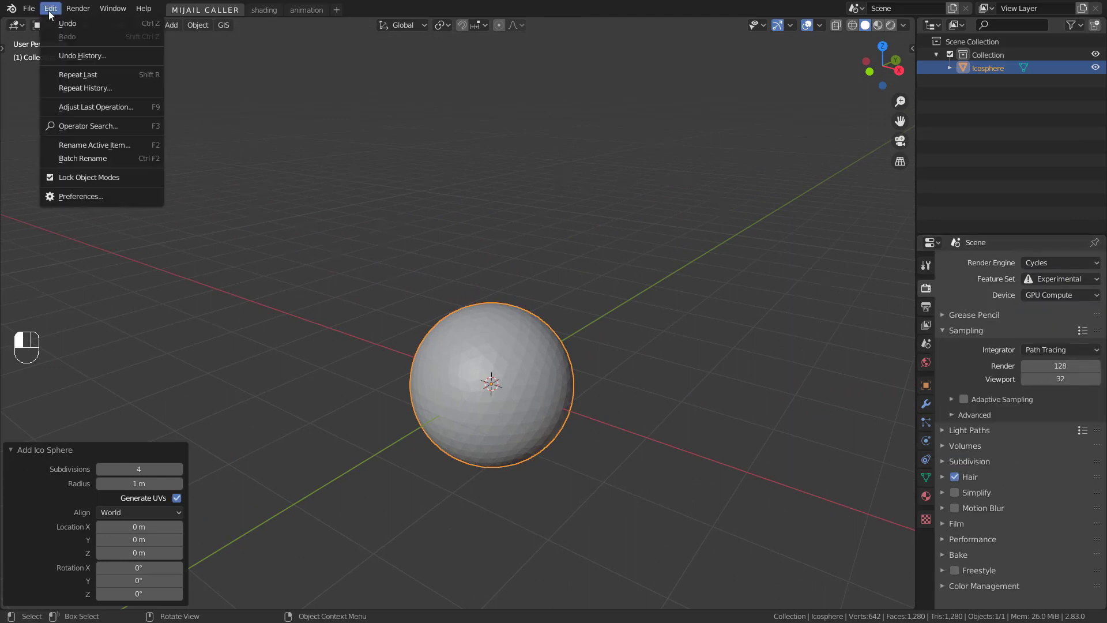
click(67, 198)
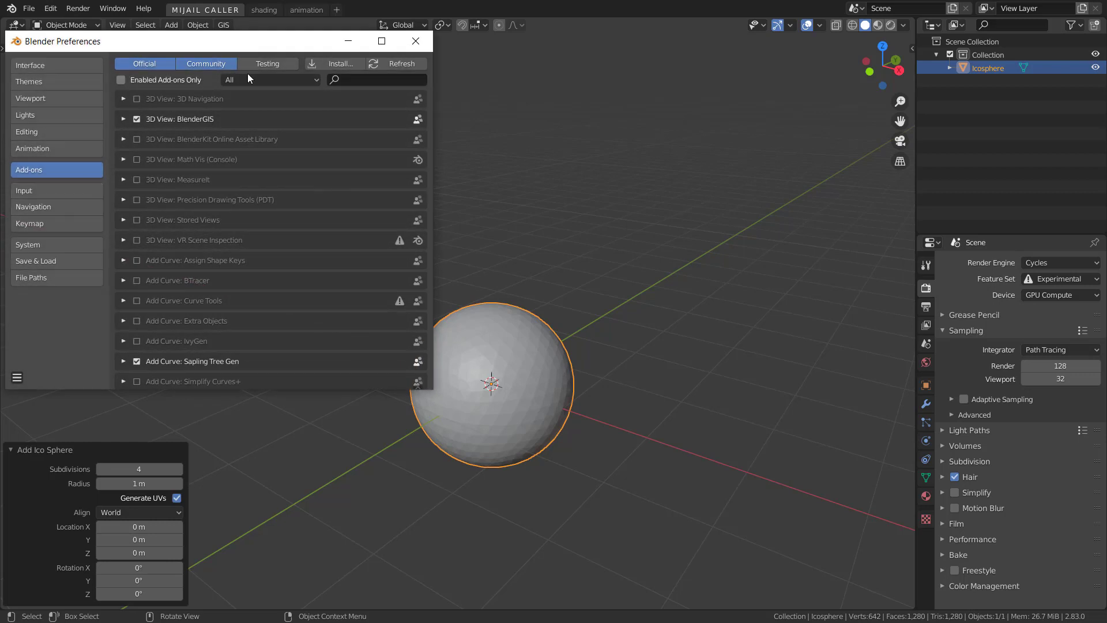
click(389, 82)
text(node)
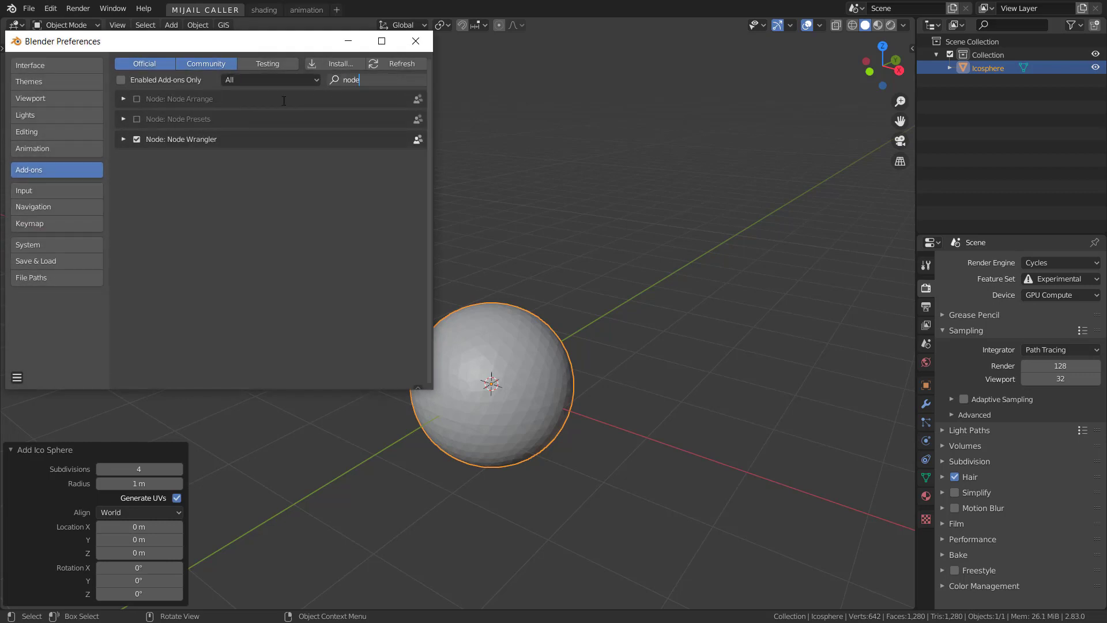
click(135, 140)
click(135, 139)
click(135, 138)
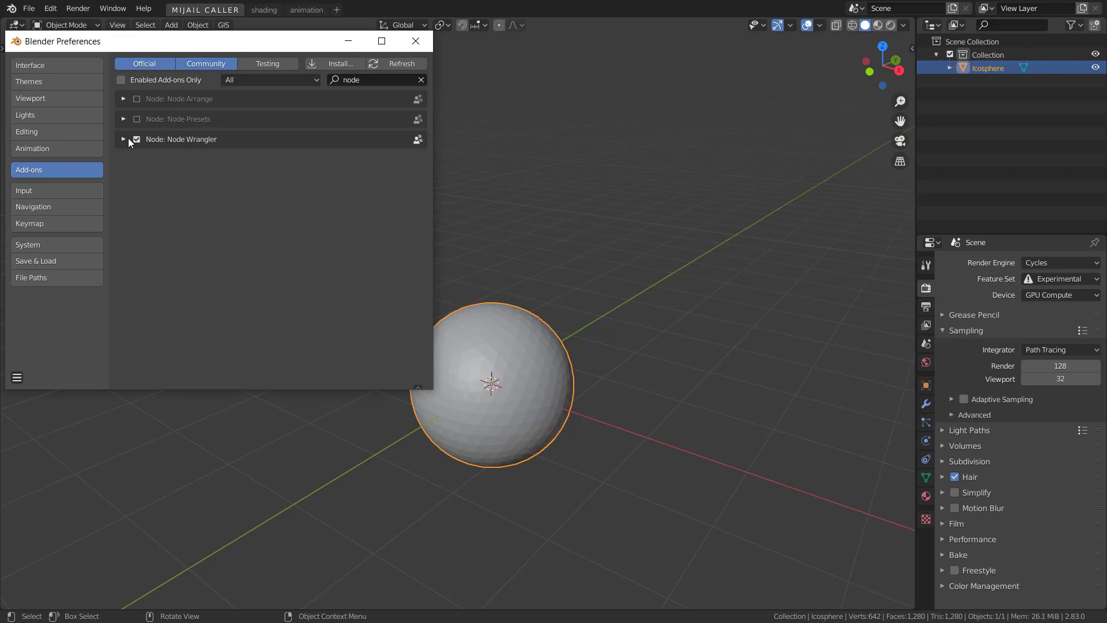
click(16, 377)
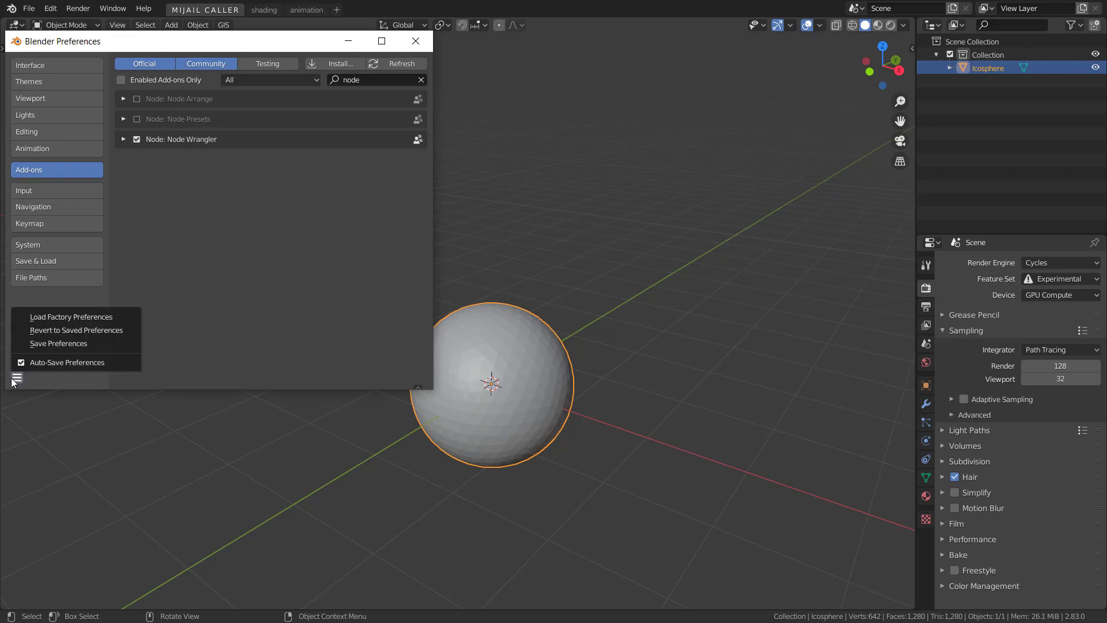
click(72, 341)
click(416, 41)
Add a Subdivision Surface modifier to the ico sphere with adaptive subdivision enabled
scroll(533, 319, up, 1)
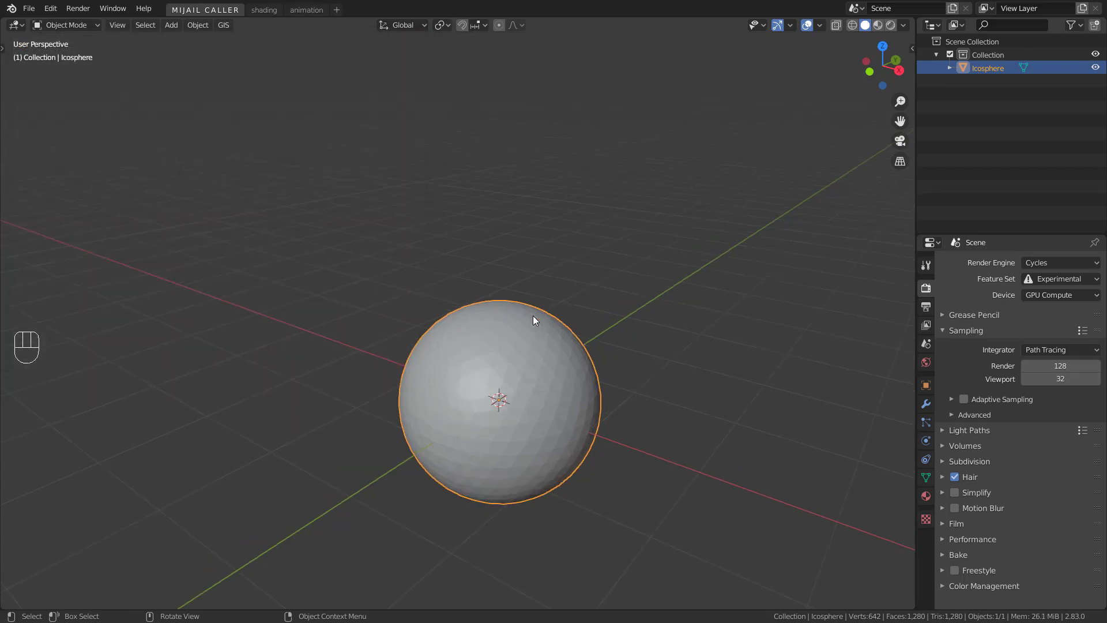
click(925, 403)
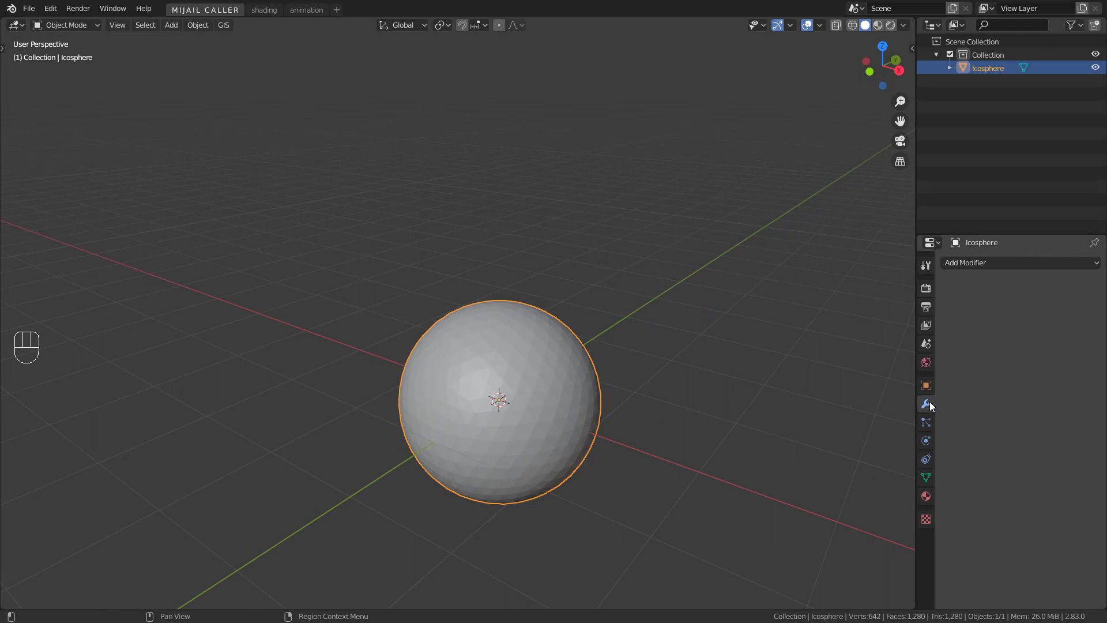
click(1003, 264)
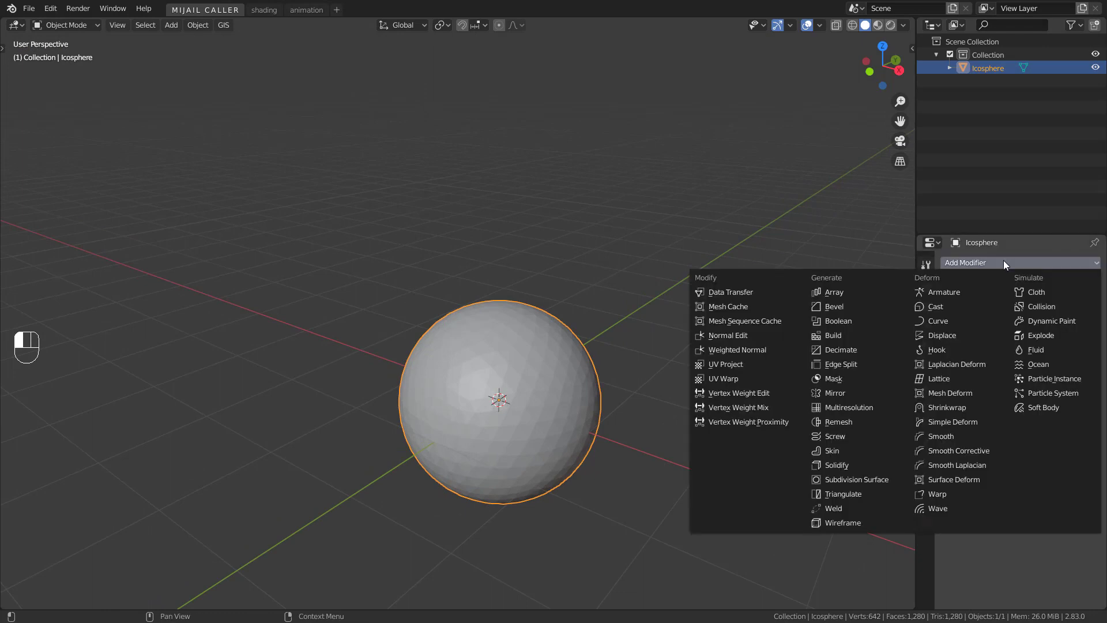
click(865, 482)
click(952, 348)
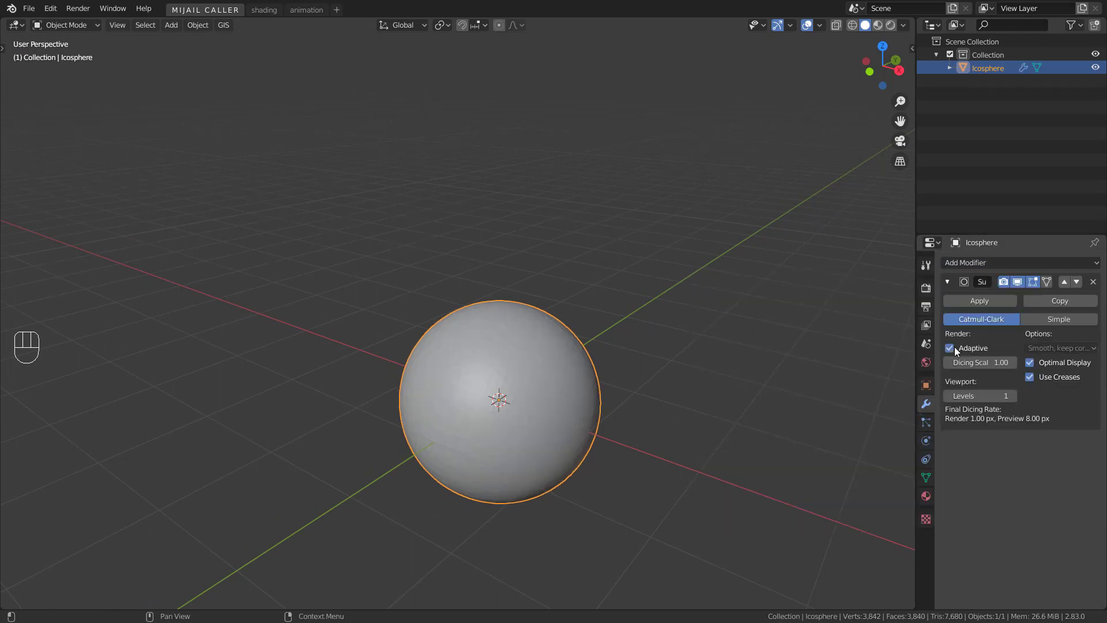
Set the subdivision modifier's dicing scale to 0.5 and its viewport levels to 2
click(980, 362)
text(.5)
click(989, 396)
text(2)
key(Return)
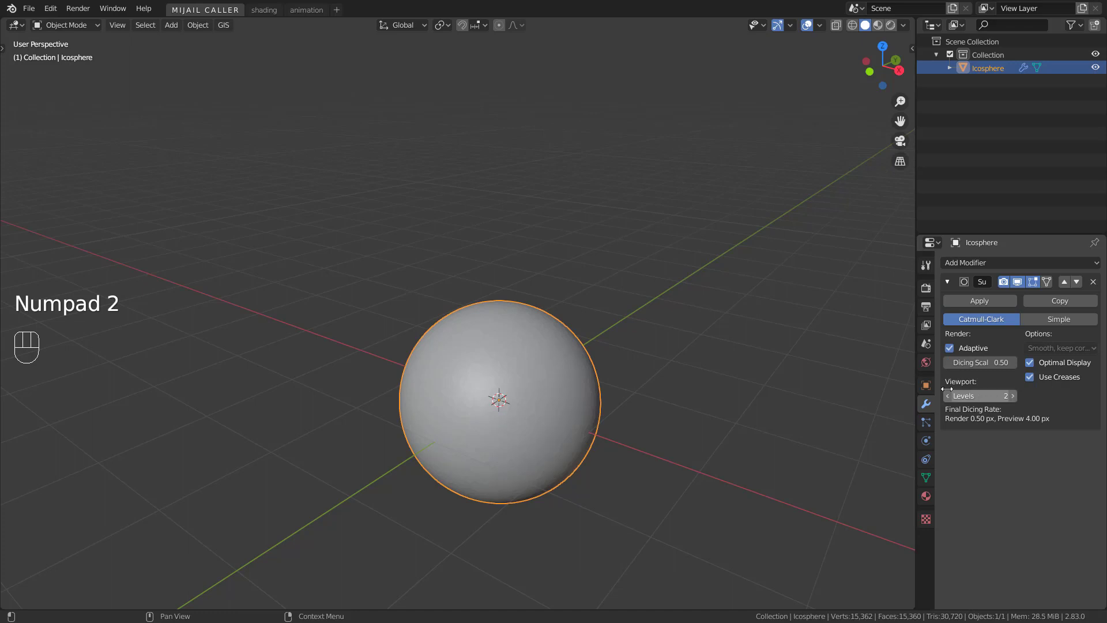
Add a camera to the scene and look through it
shift+middle_drag(576, 430, 587, 403)
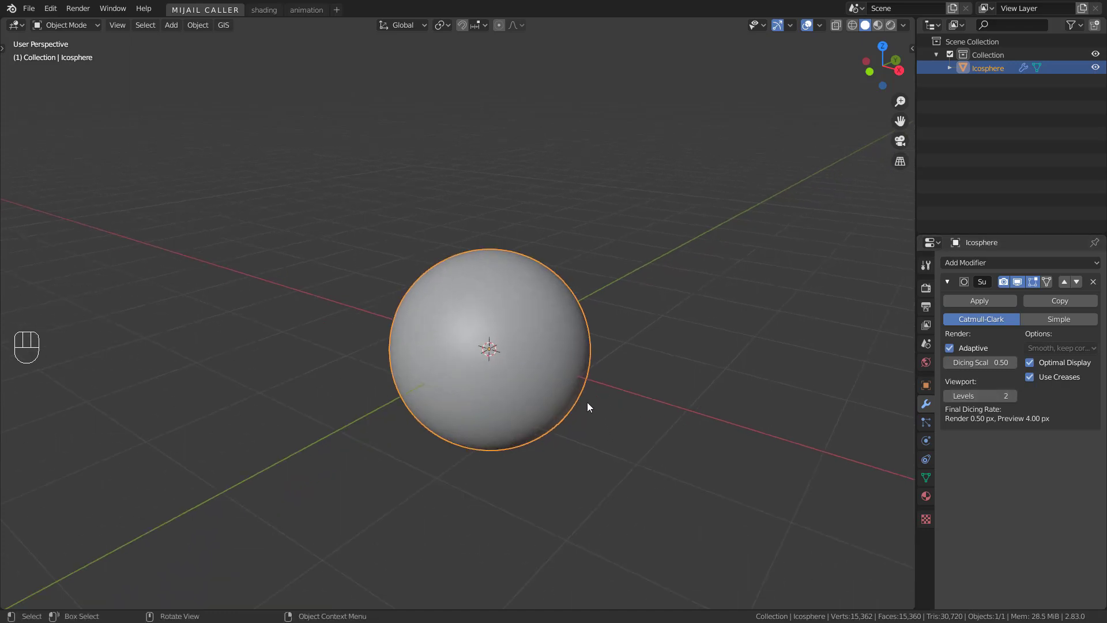
key(shift+a)
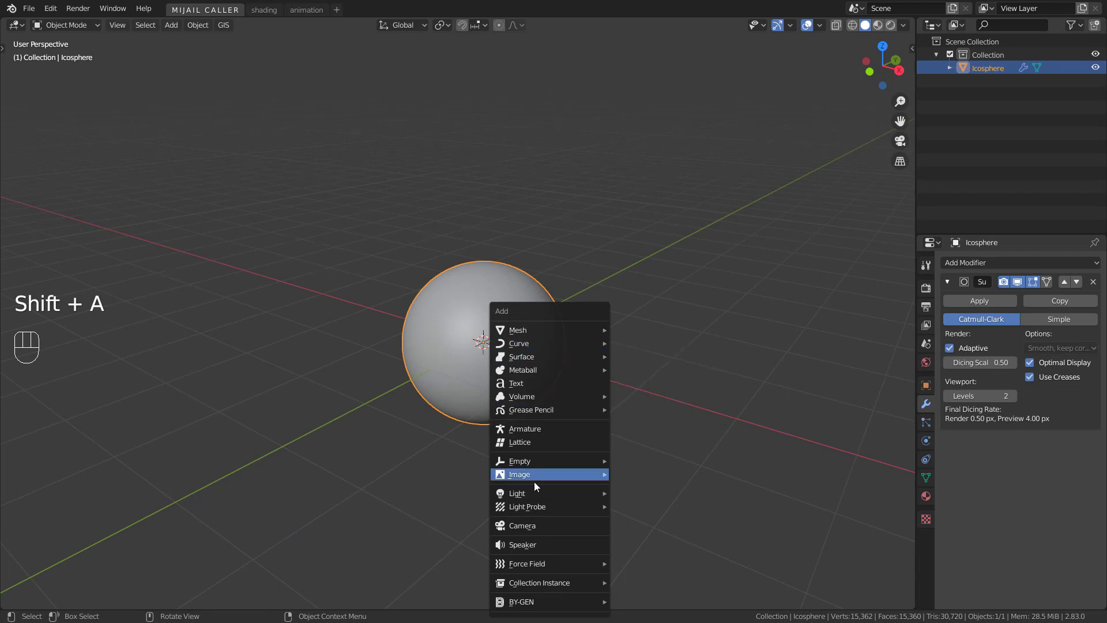
mouse_move(536, 471)
click(538, 526)
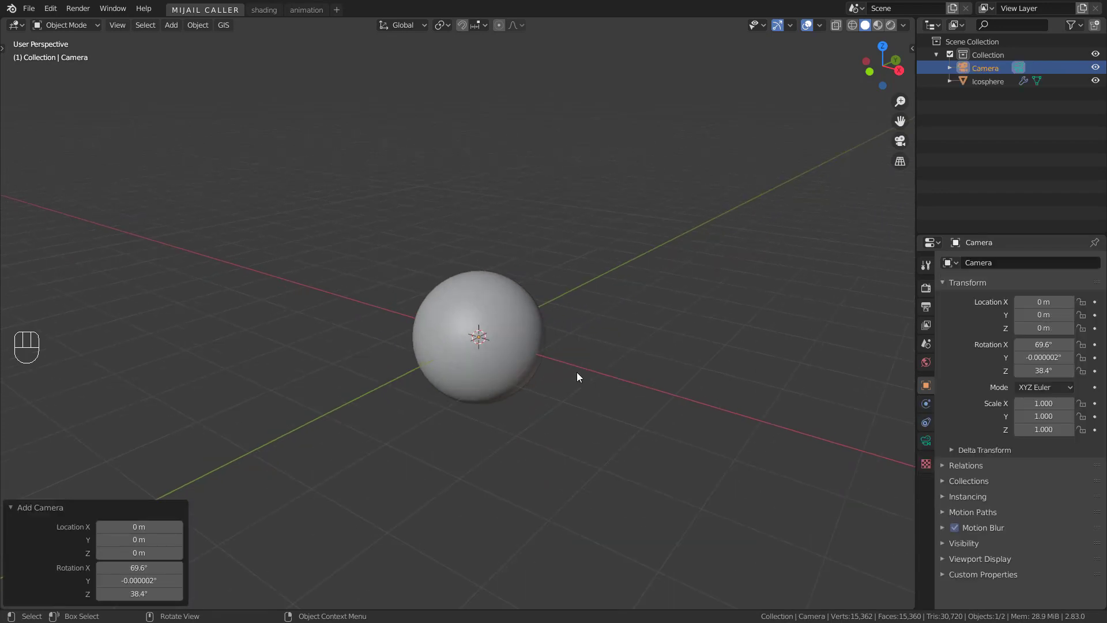
key(KP_0)
Lock the camera to the view, pull it back until the whole sphere fits in the frame, and unlock it
key(n)
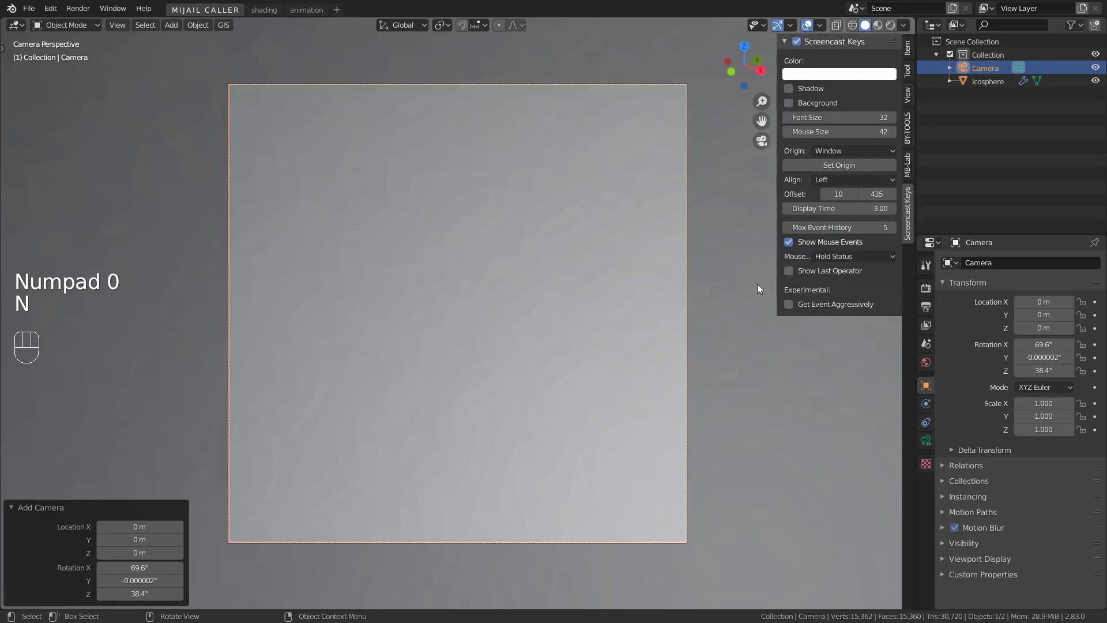
click(907, 94)
click(891, 202)
scroll(505, 341, down, 5)
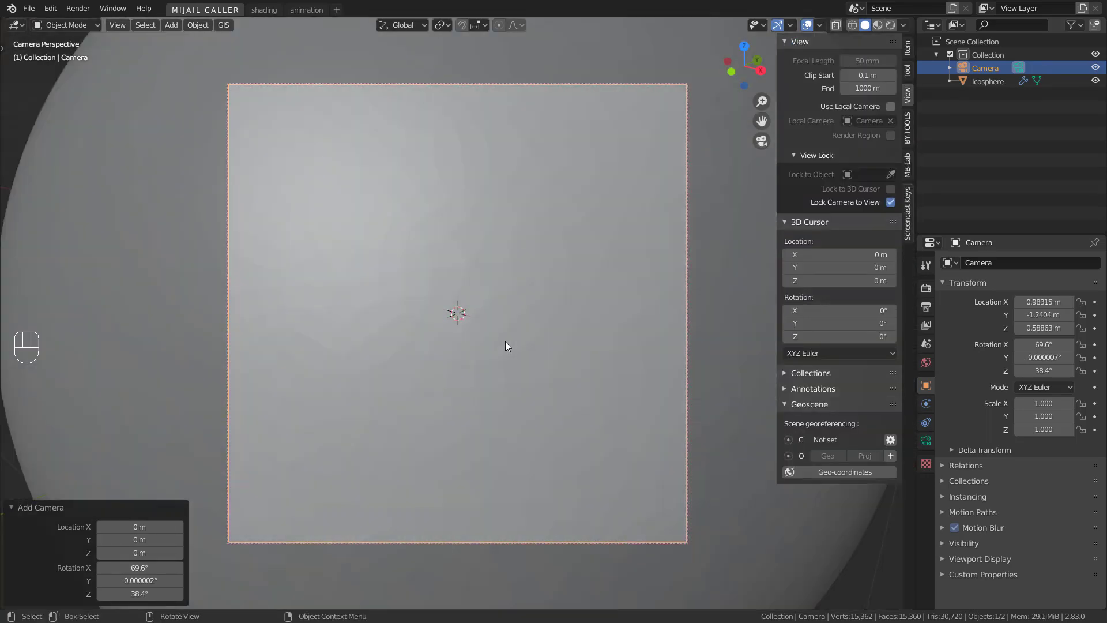
scroll(503, 355, down, 2)
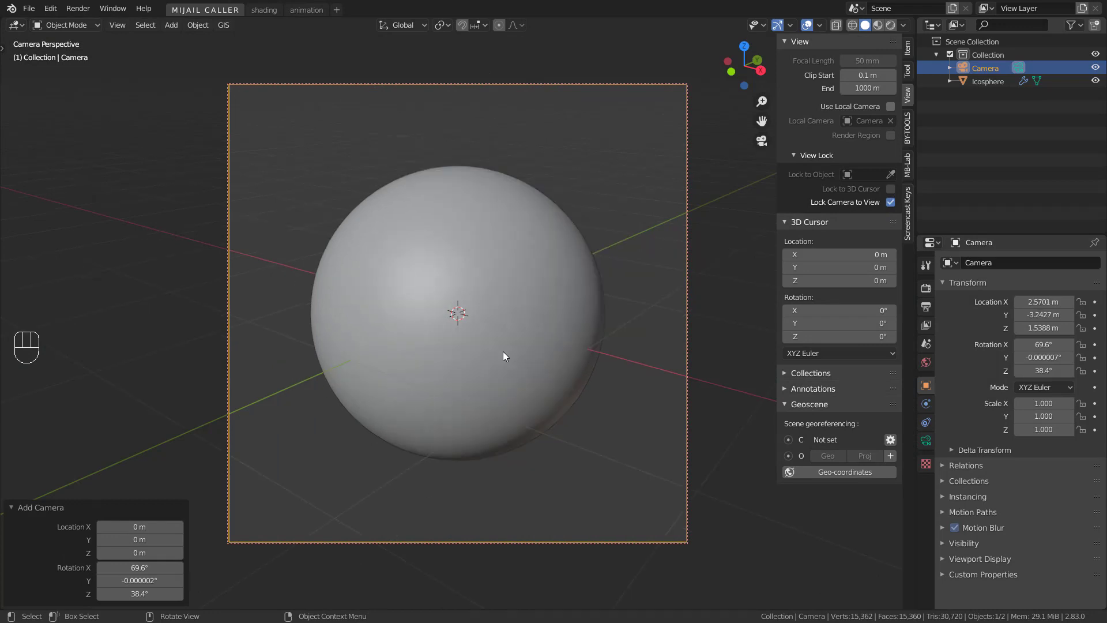
click(891, 201)
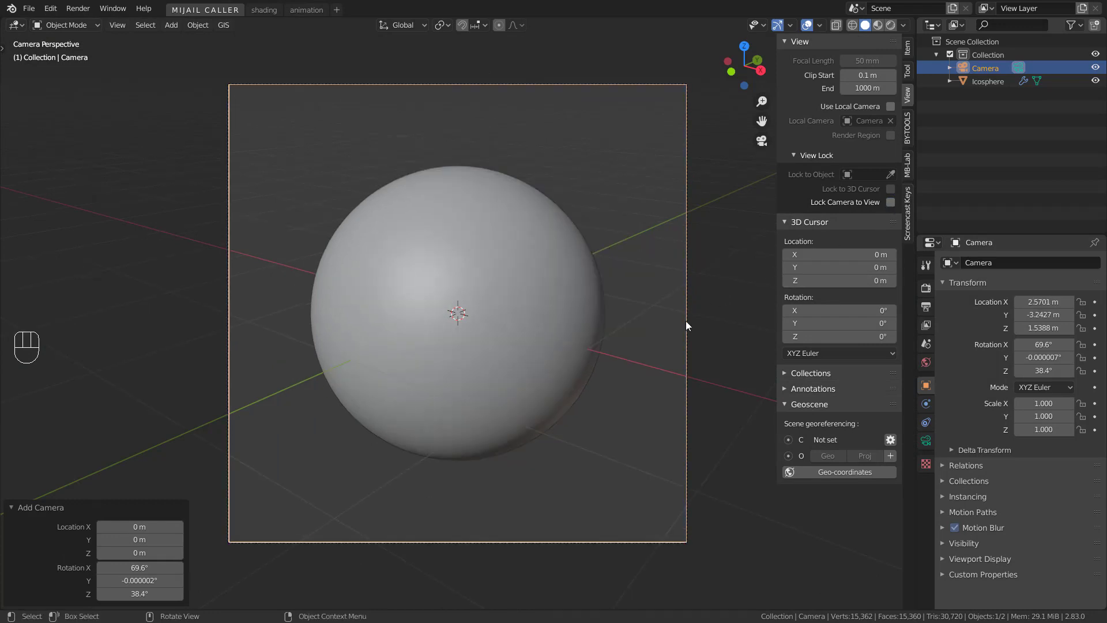
key(n)
mouse_move(458, 368)
middle_down()
mouse_move(518, 381)
mouse_move(487, 310)
mouse_move(478, 361)
middle_up()
key(KP_0)
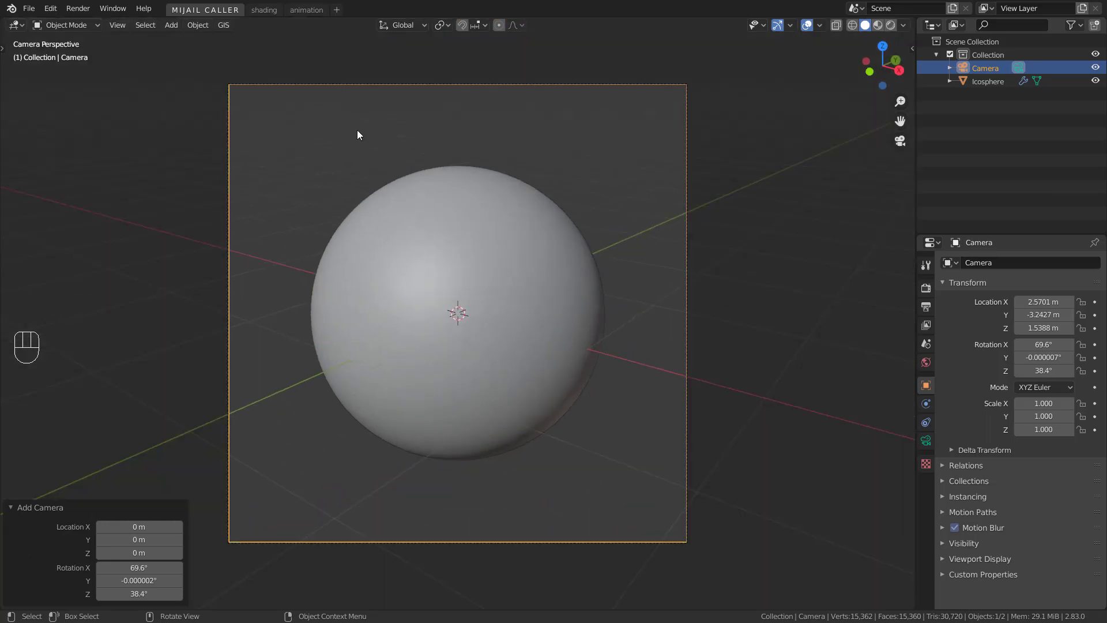
Switch to the shading workspace, show the camera view in its preview, and display the World shader nodes
click(268, 14)
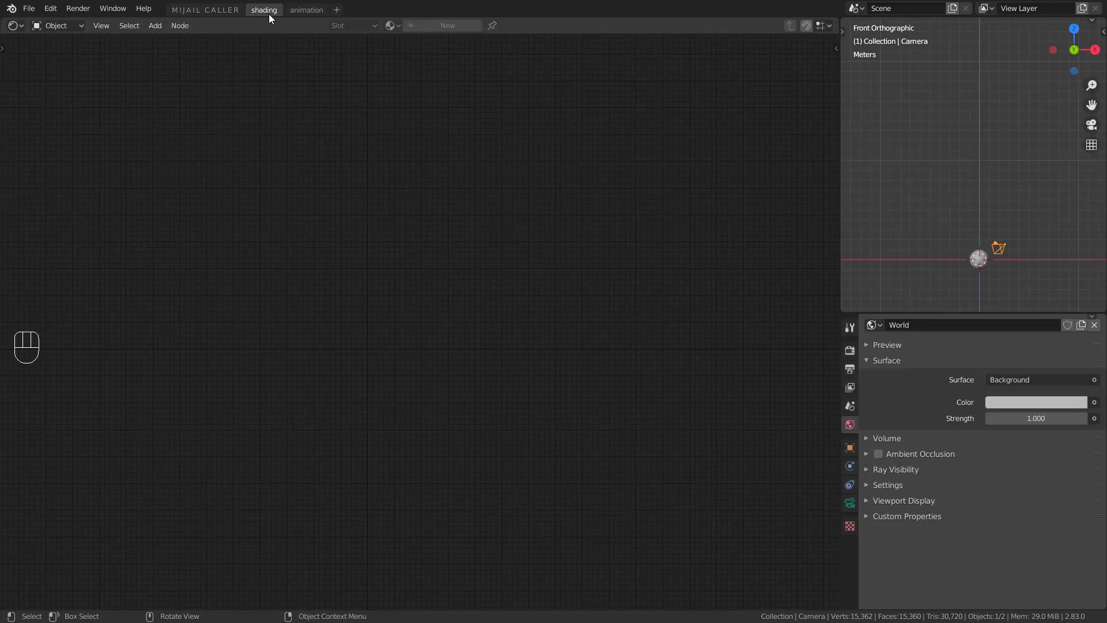
key(KP_0)
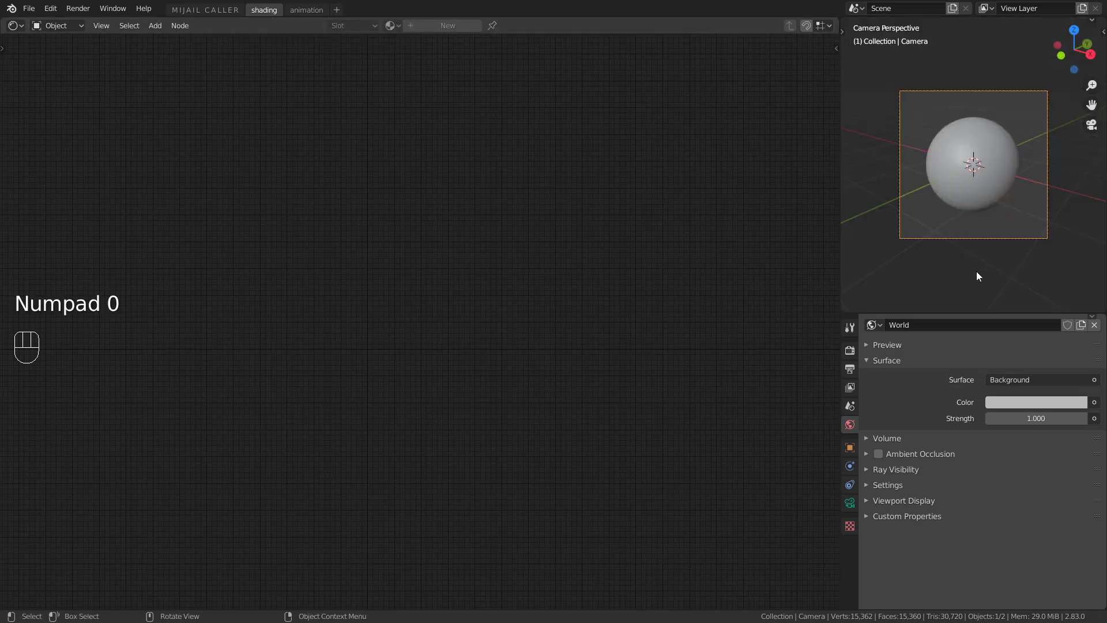
click(60, 25)
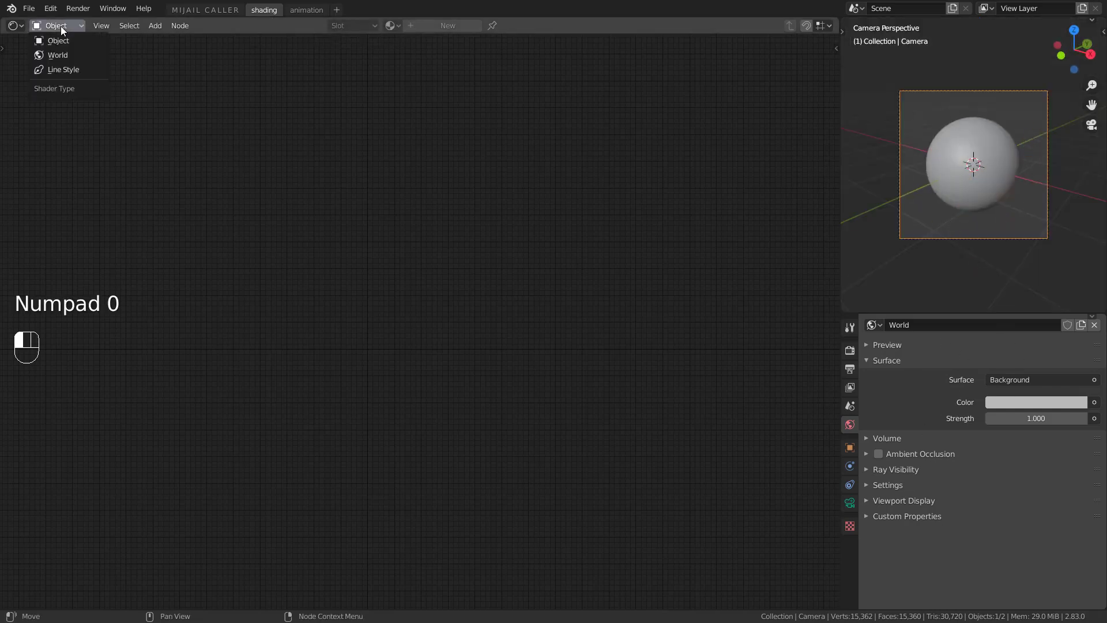
click(62, 52)
Duplicate the world's Background node and combine both copies through a Mix Shader feeding the World Output
drag(473, 260, 634, 207)
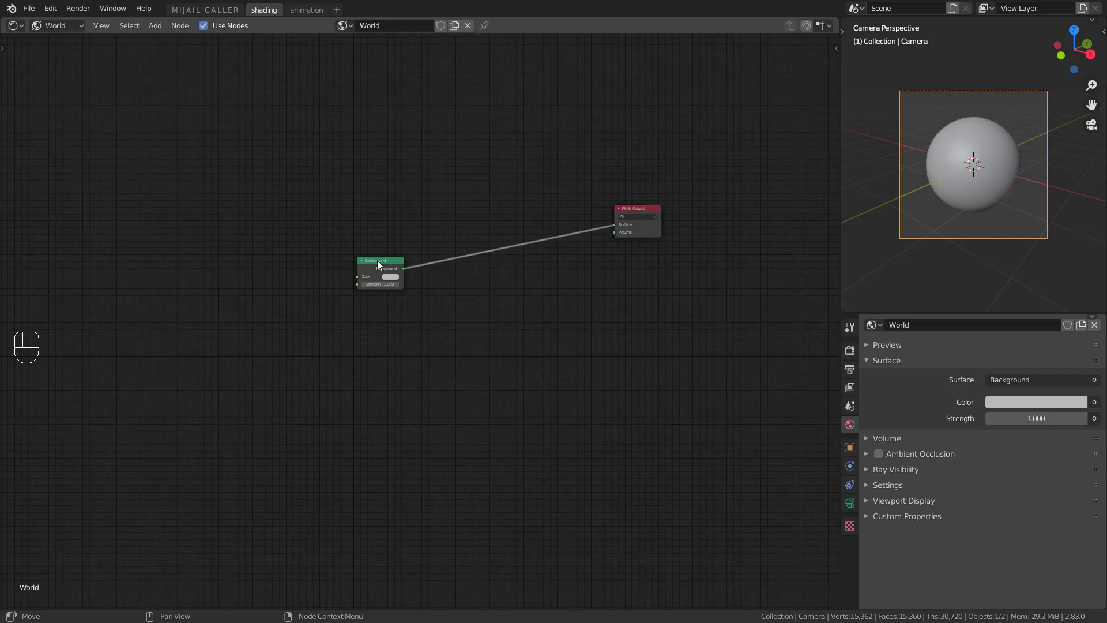
drag(377, 260, 334, 189)
key(shift+d)
click(334, 244)
ctrl+shift+right_drag(337, 193, 346, 252)
drag(416, 220, 466, 137)
Add a Light Path node and connect its Is Camera Ray output to the Mix Shader's Fac
key(shift+a)
click(495, 146)
text(light)
key(Return)
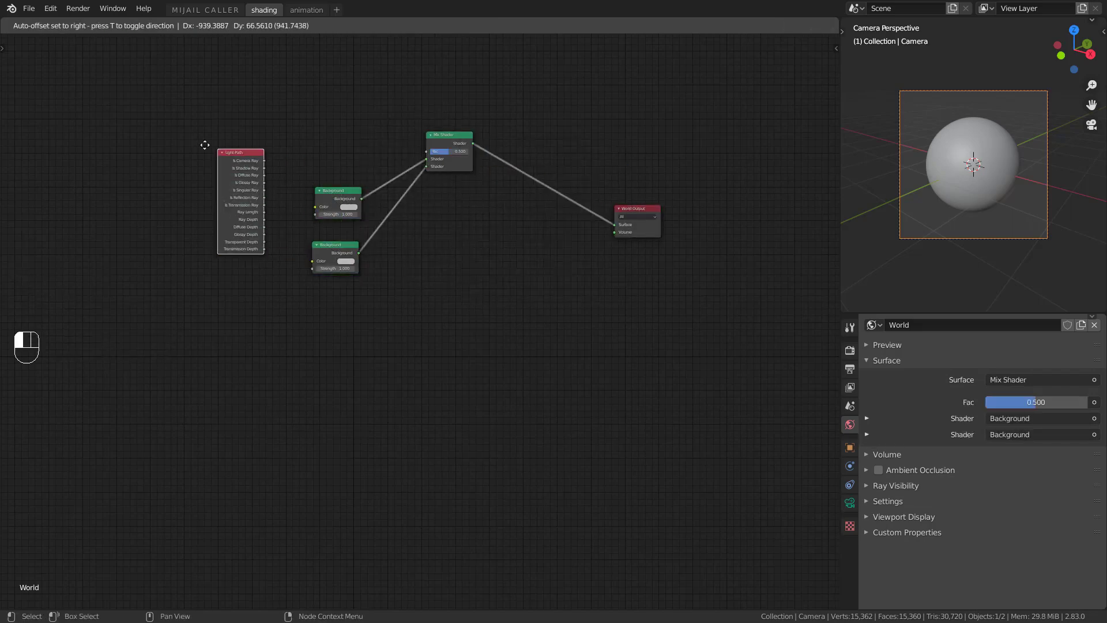
click(179, 145)
drag(236, 151, 427, 151)
drag(190, 162, 88, 122)
Give the lower Background node an Environment Texture with mapping and texture coordinate nodes, and load kloetzle_blei_4k.hdr
middle_drag(469, 312, 569, 328)
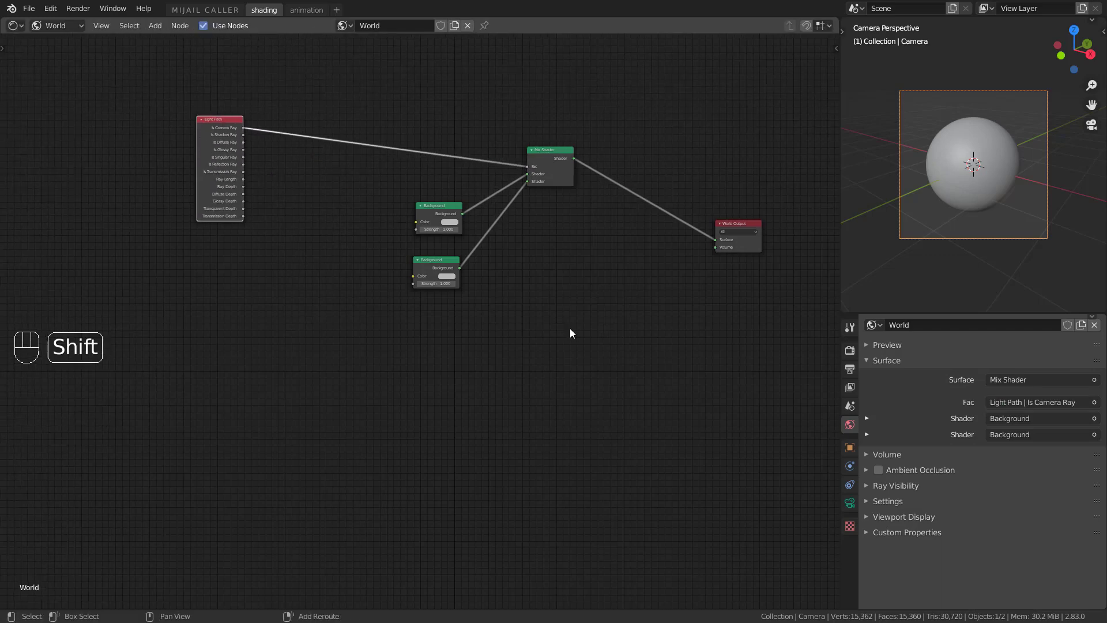
drag(439, 260, 365, 346)
key(ctrl+t)
middle_drag(394, 304, 585, 262)
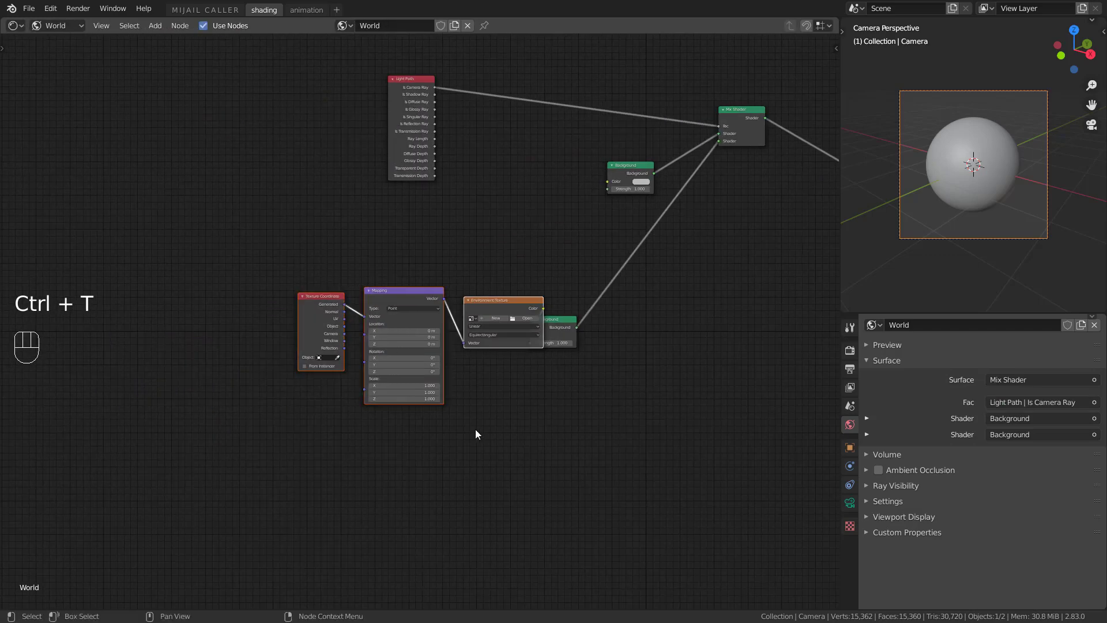
drag(530, 296, 448, 280)
click(444, 298)
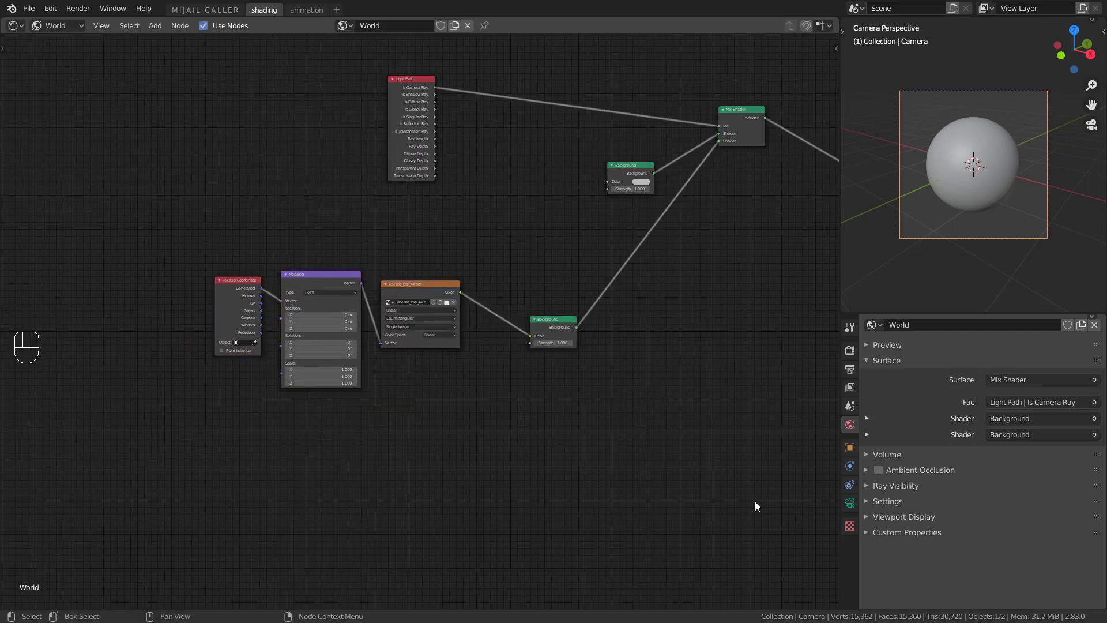
Switch the camera preview viewport to rendered shading
mouse_move(685, 379)
middle_down()
mouse_move(570, 428)
mouse_move(523, 396)
middle_up()
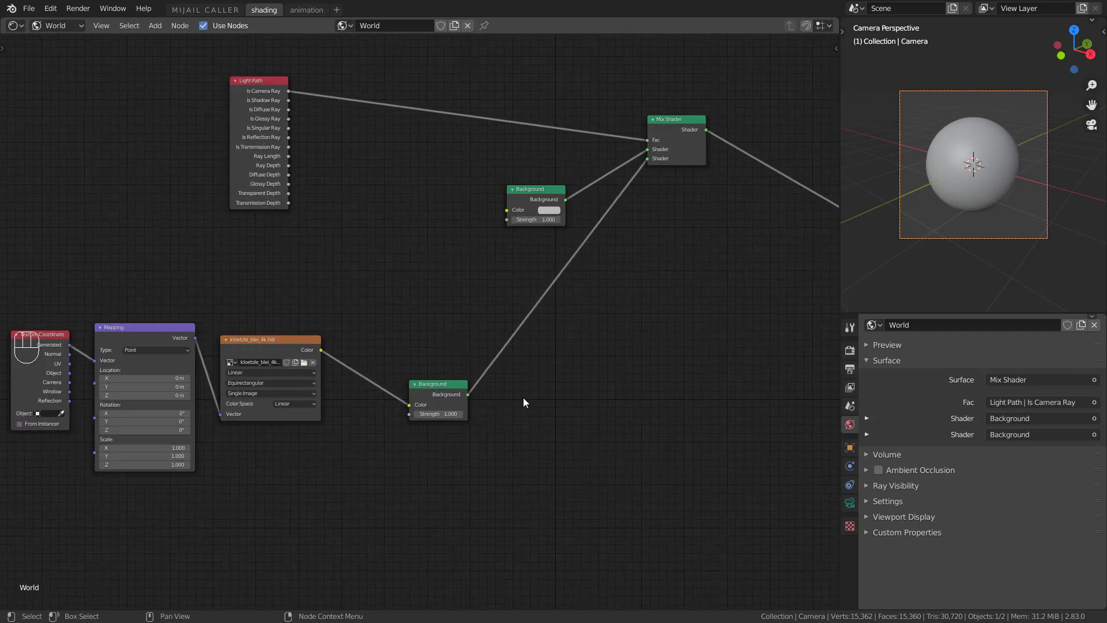
scroll(524, 397, up, 2)
key(z)
click(971, 195)
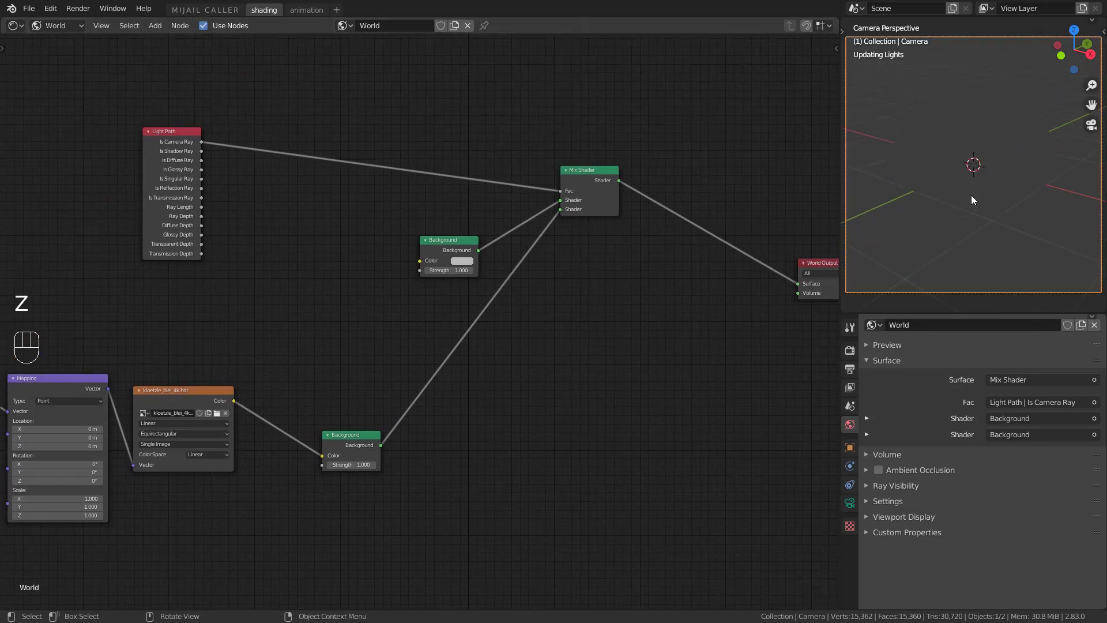
Swap the two Background links at the world's Mix Shader and set the upper Background node's color to black
drag(560, 209, 528, 275)
click(459, 261)
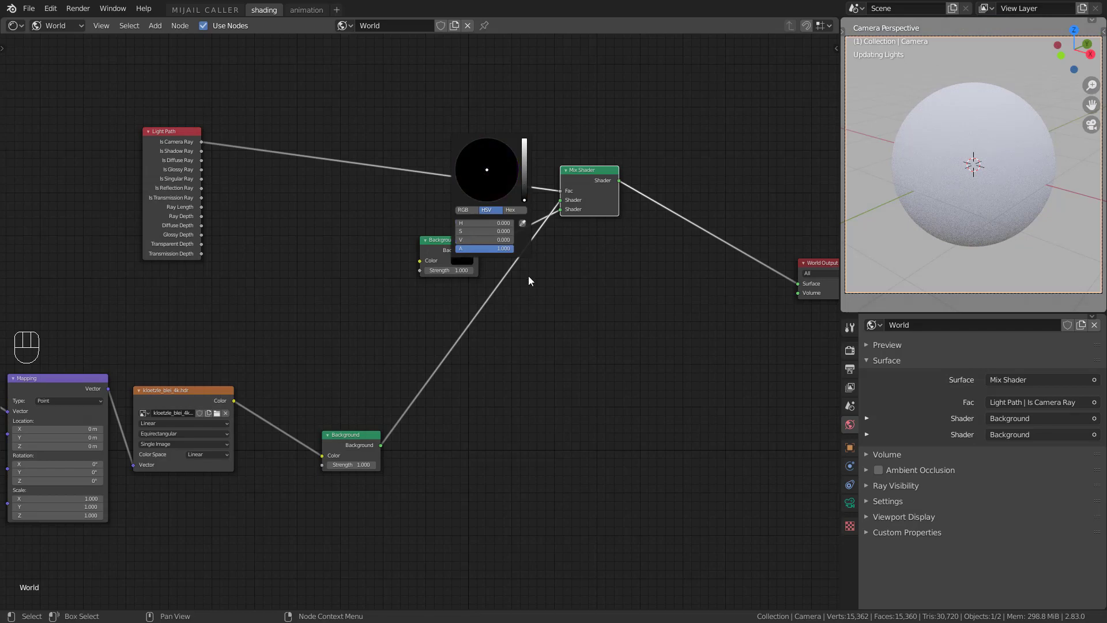
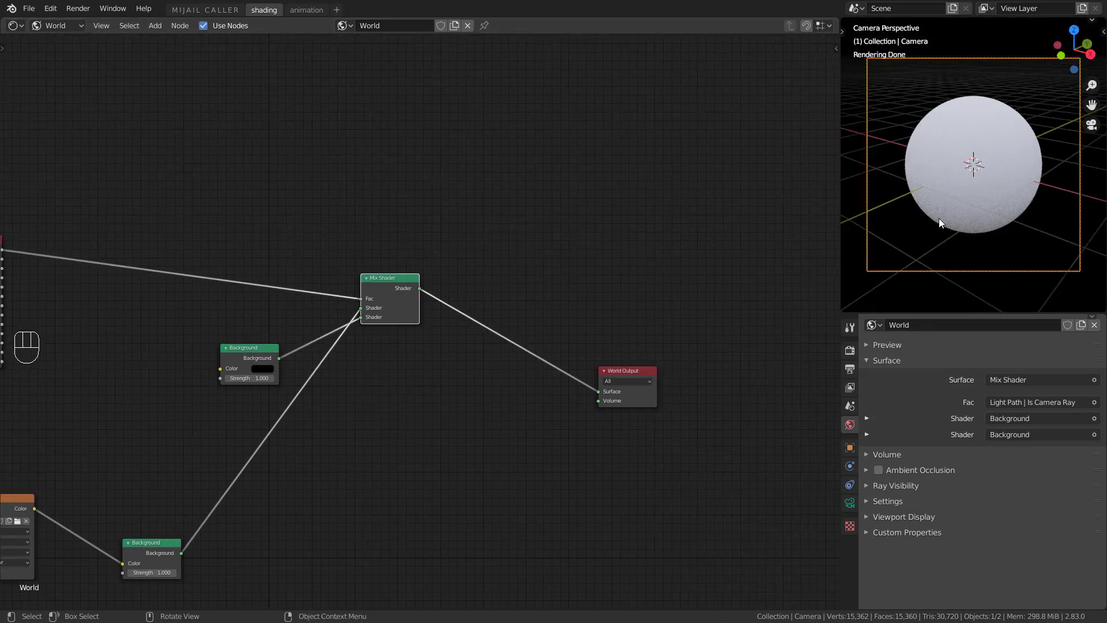
Select the ico sphere, switch the node editor from World to Object shaders and give the sphere a new material
click(1005, 153)
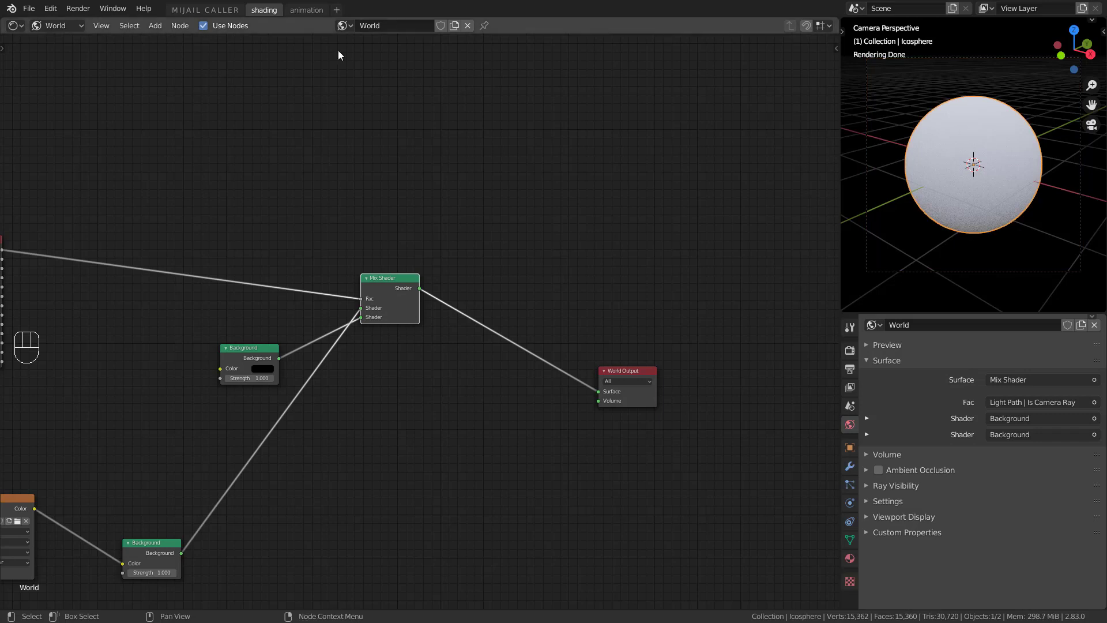
click(71, 30)
click(64, 48)
click(61, 29)
click(61, 40)
click(458, 24)
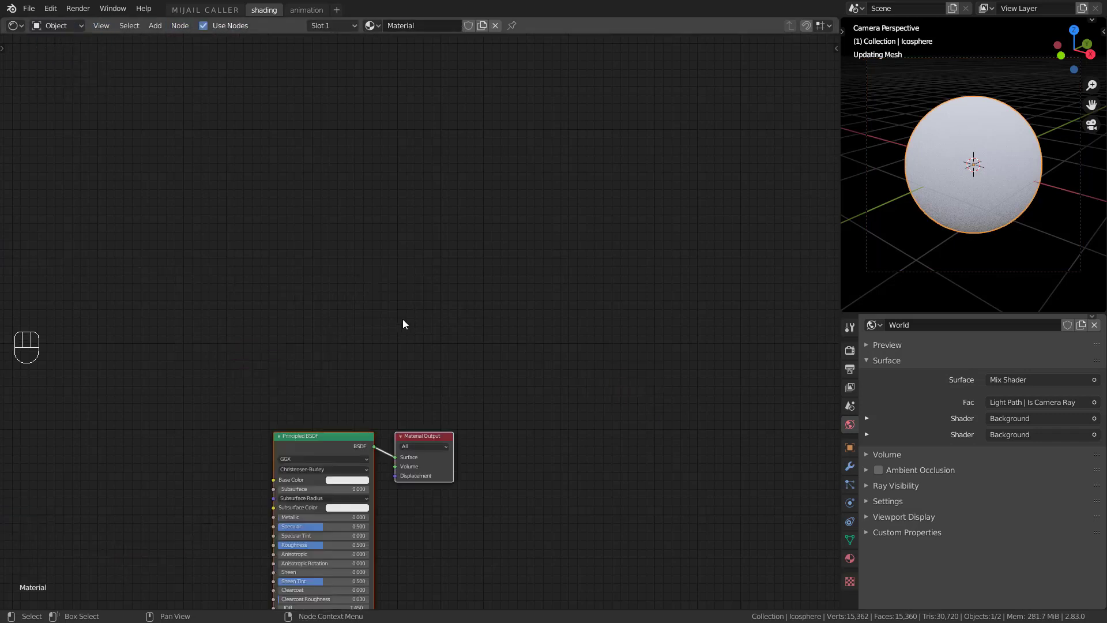
Spread the Principled BSDF and Material Output nodes apart to make room for more nodes
middle_drag(408, 319, 571, 43)
scroll(686, 235, up, 3)
click(731, 243)
scroll(731, 243, down, 2)
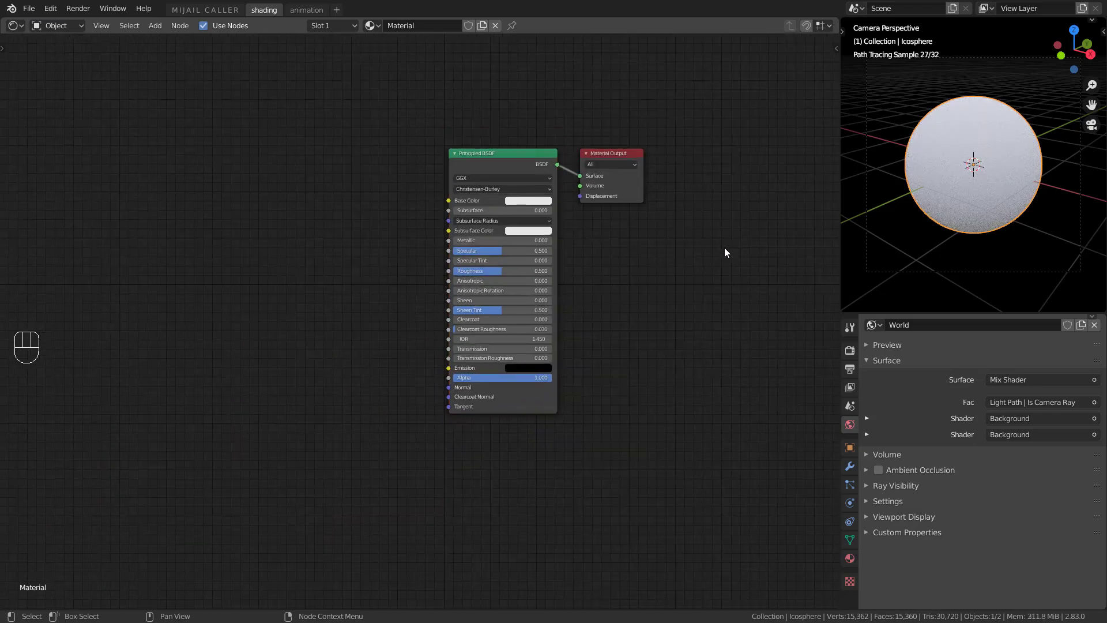
middle_drag(674, 280, 642, 327)
scroll(641, 330, down, 2)
drag(433, 242, 241, 111)
drag(524, 243, 617, 243)
drag(525, 233, 614, 238)
click(612, 203)
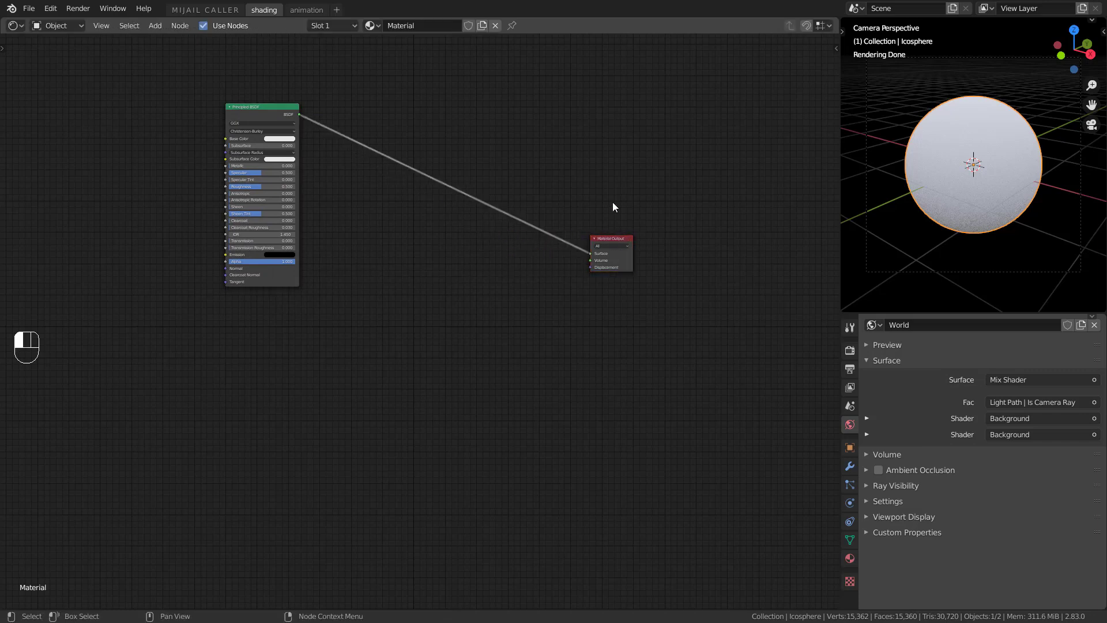
Set the sphere material's surface displacement method to Displacement and Bump
click(850, 557)
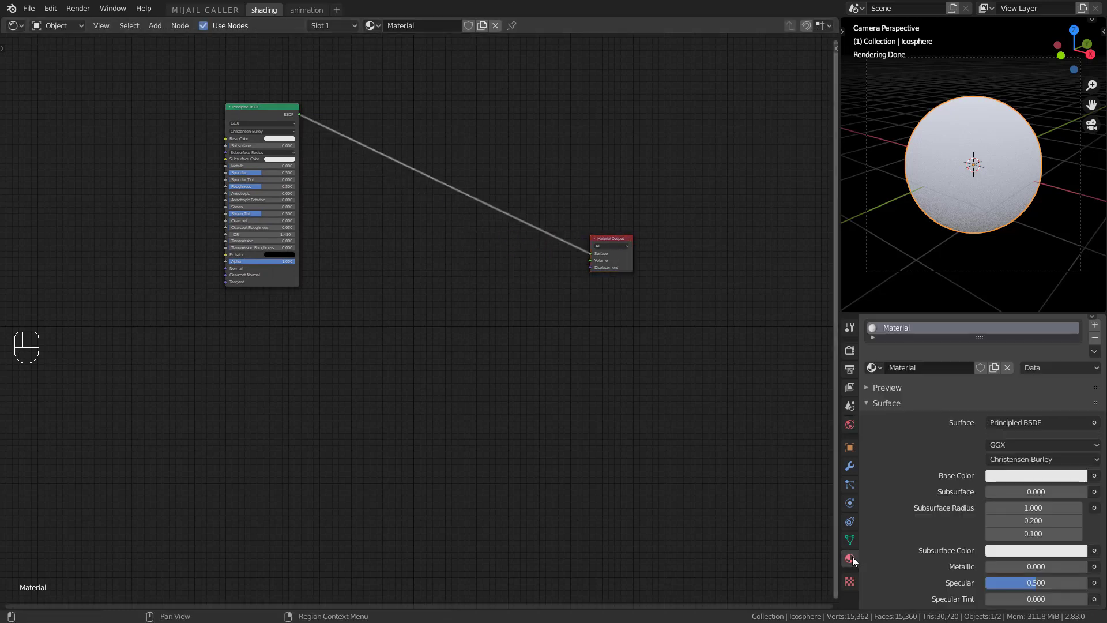
scroll(918, 465, down, 12)
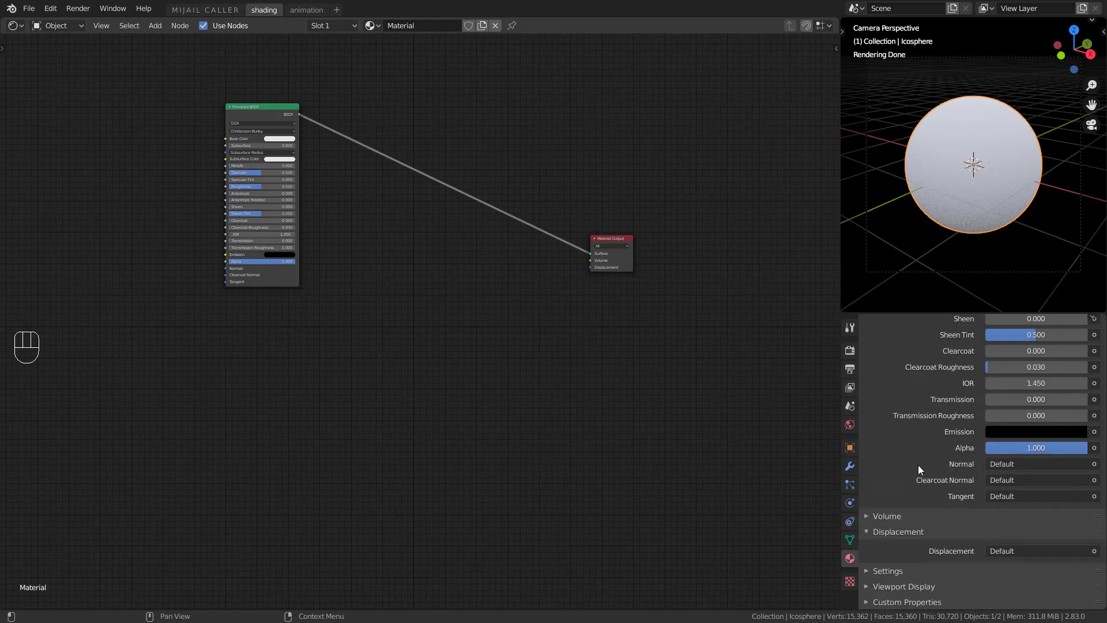
click(869, 570)
scroll(913, 500, down, 6)
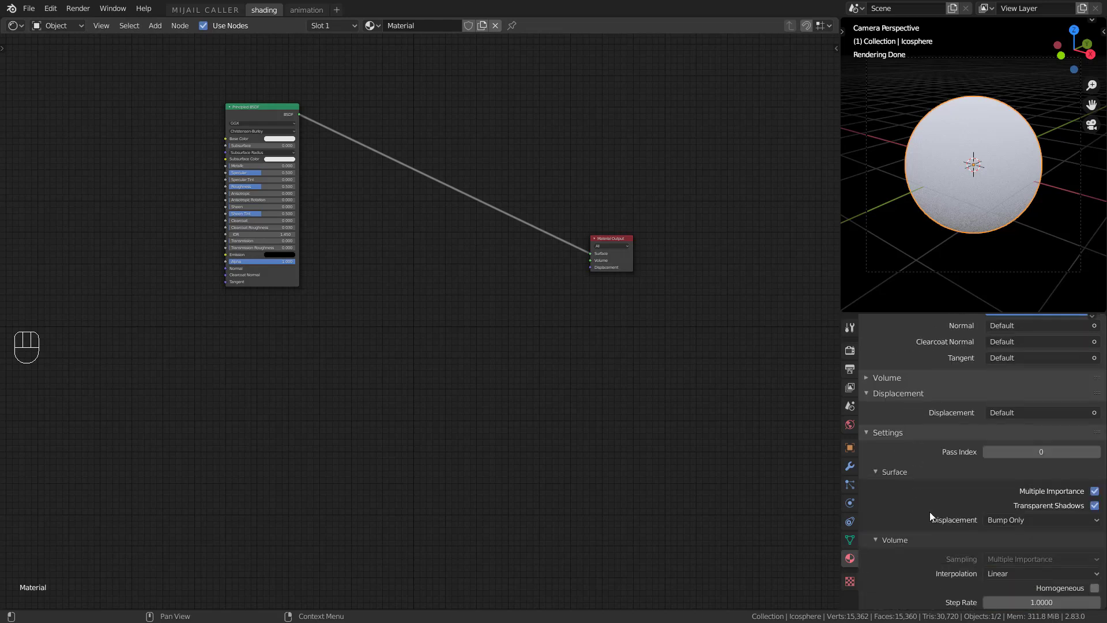
click(1015, 521)
click(1018, 565)
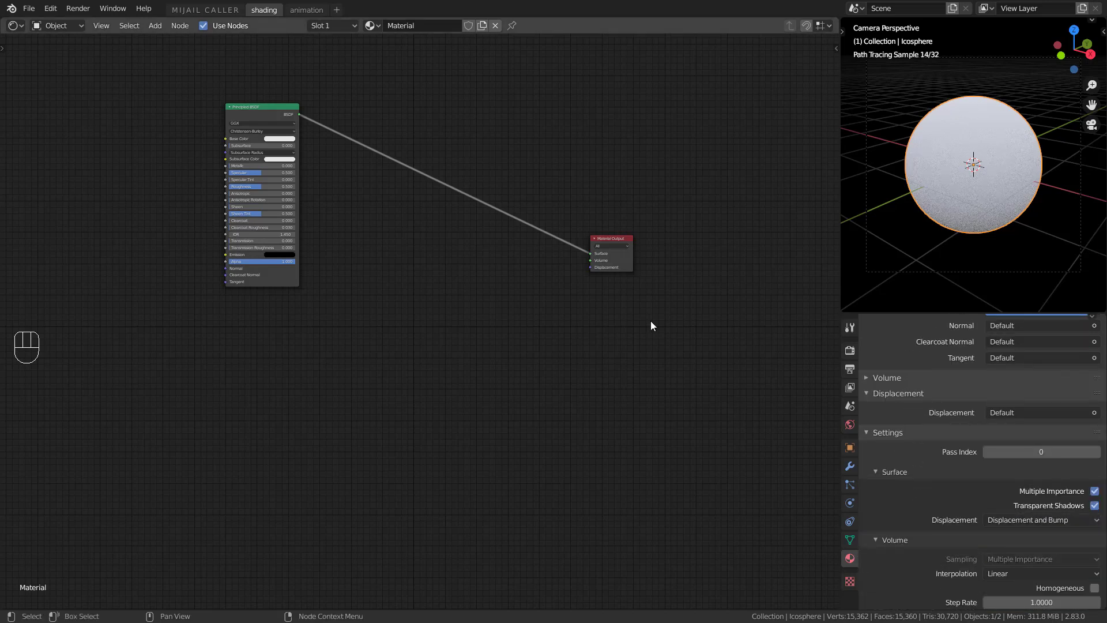
Add a Displacement node, connect it to the Material Output's Displacement input and space the two nodes apart
key(shift+a)
text(dis)
click(675, 341)
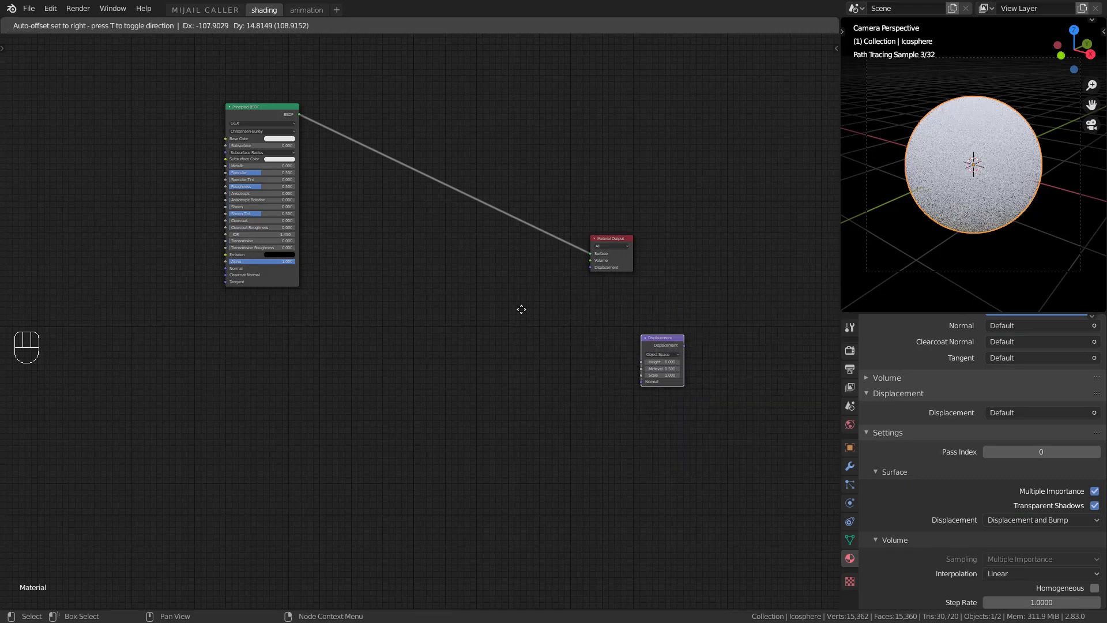
click(533, 302)
scroll(570, 302, up, 2)
drag(580, 299, 653, 247)
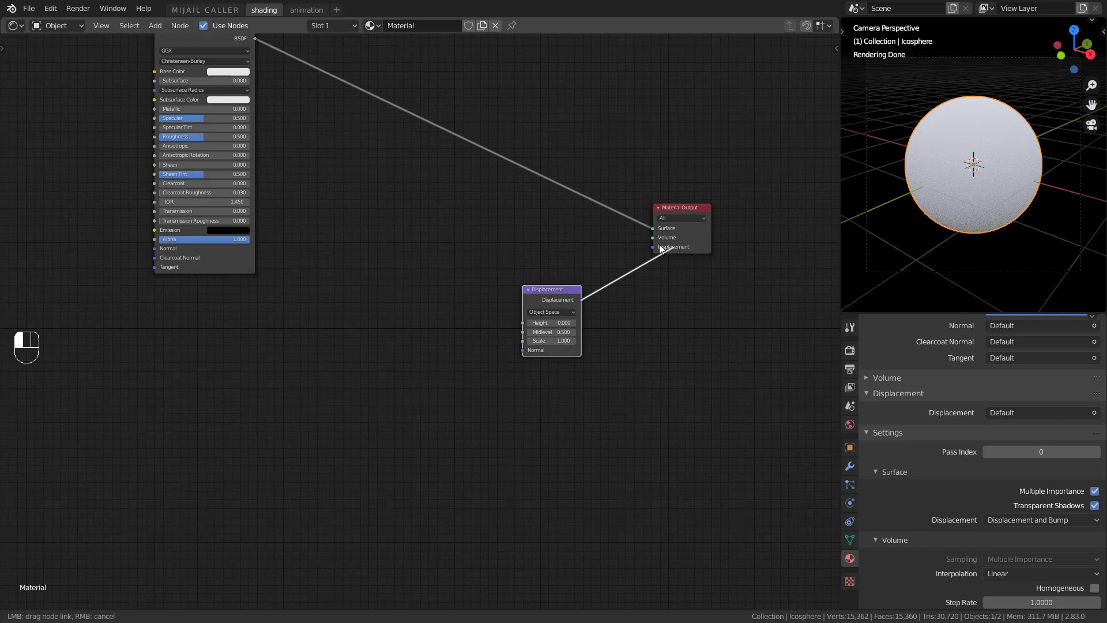
middle_drag(640, 307, 713, 249)
drag(637, 229, 479, 308)
Add a Voronoi Texture node well before the Displacement node
middle_drag(483, 261, 599, 236)
scroll(601, 240, down, 1)
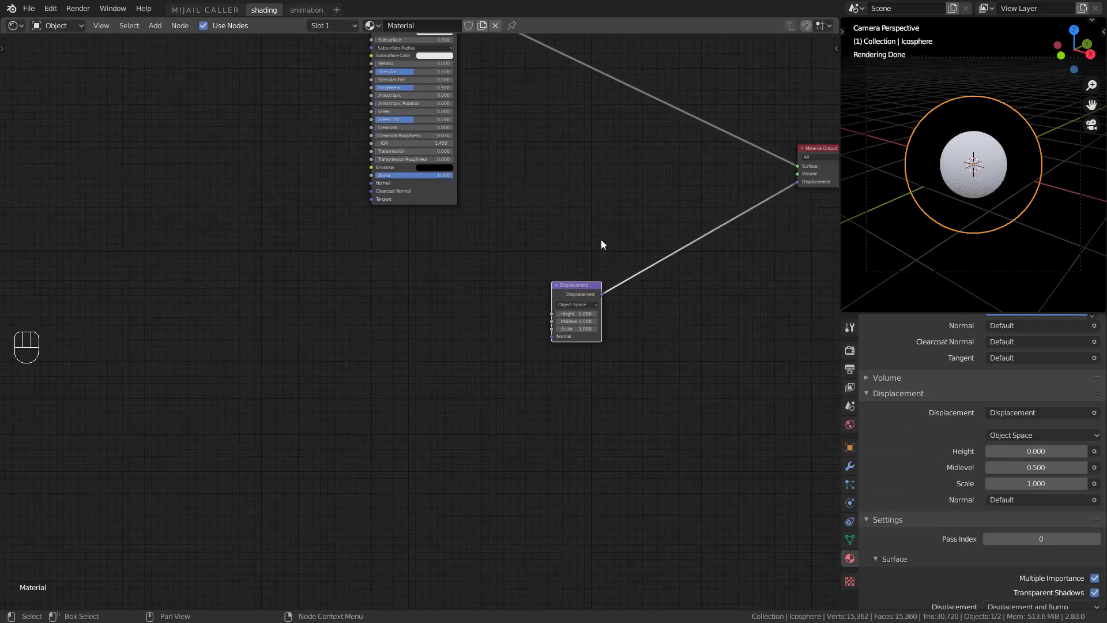
key(shift+a)
key(Return)
text(voro)
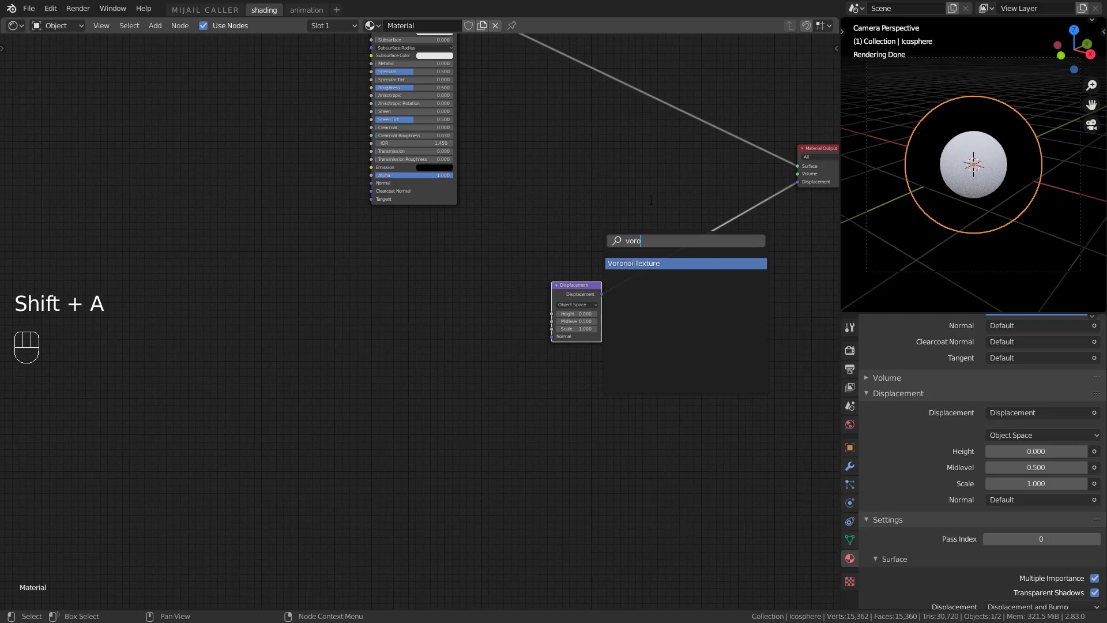
key(Return)
click(325, 279)
Add a ColorRamp node between the Voronoi Texture and Displacement nodes
key(shift+a)
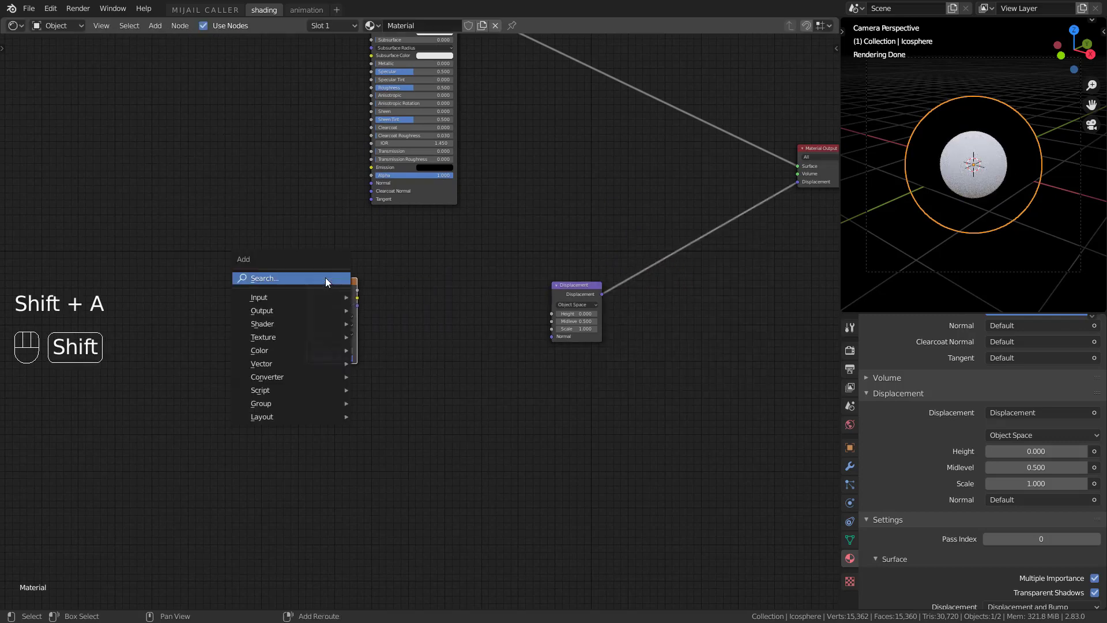
key(Return)
text(colo)
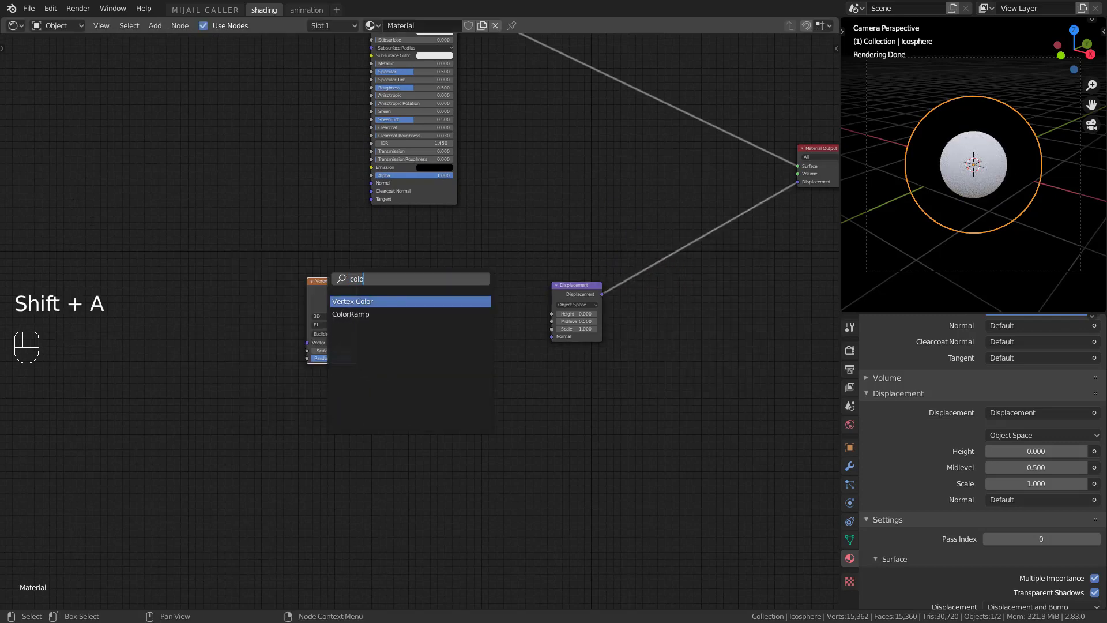
click(359, 315)
click(419, 287)
Add a Texture Coordinate node in front of the Voronoi Texture node
middle_drag(419, 287, 617, 225)
key(shift+a)
click(579, 254)
text(tex)
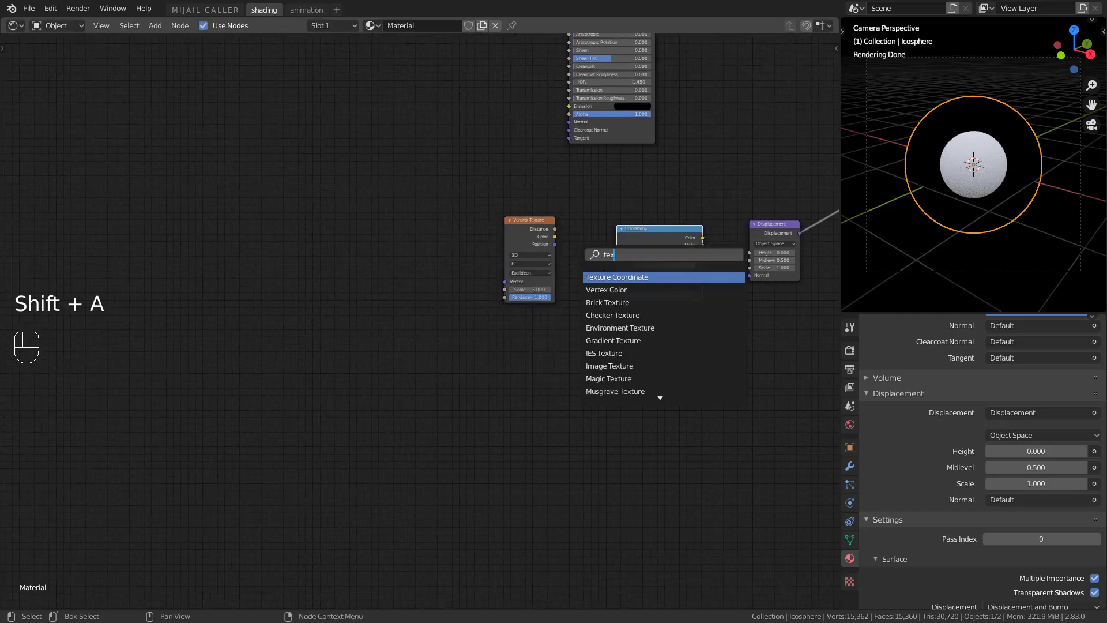
key(Return)
click(339, 224)
Link Texture Coordinate's Object output to Voronoi's Vector, Voronoi's Distance to the ColorRamp's Fac, and the ramp's Color to Displacement's Height
scroll(369, 239, up, 3)
middle_drag(447, 276, 337, 319)
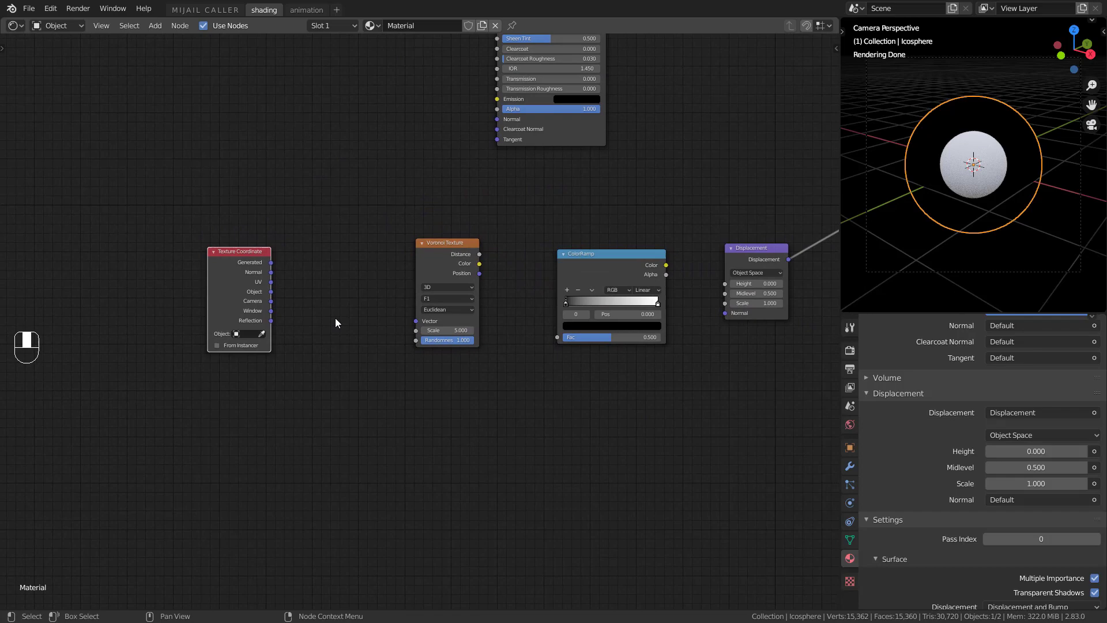
scroll(311, 301, up, 2)
drag(244, 285, 416, 321)
drag(489, 243, 580, 339)
middle_drag(676, 295, 356, 313)
drag(387, 274, 456, 297)
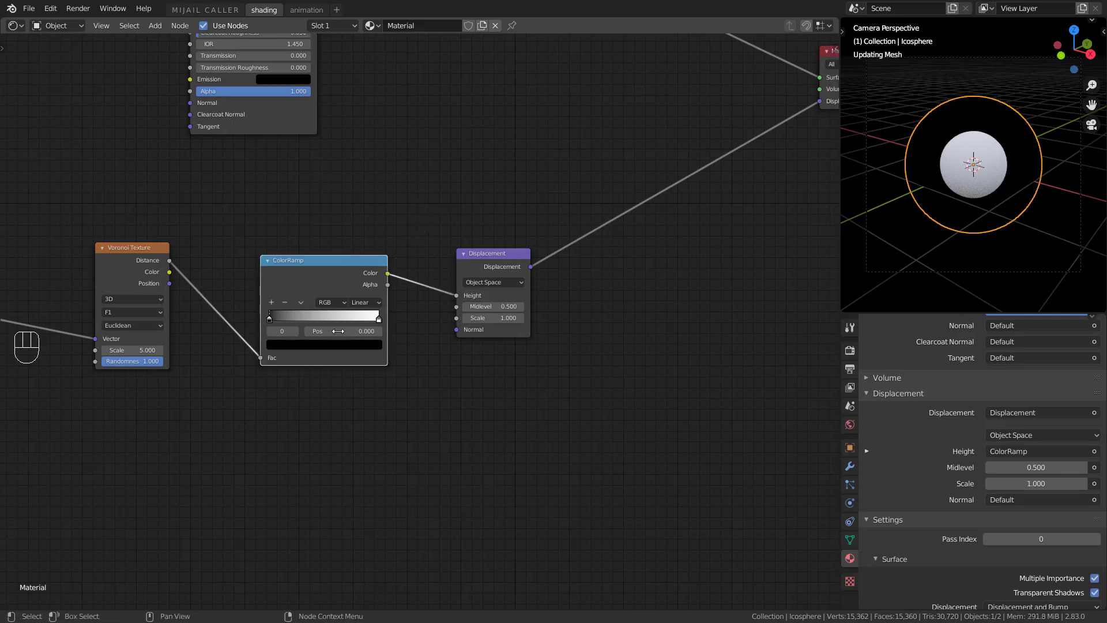
Add a third color stop near the dark end of the displacement ColorRamp
scroll(350, 327, up, 3)
middle_drag(390, 318, 529, 299)
drag(367, 298, 325, 317)
click(371, 279)
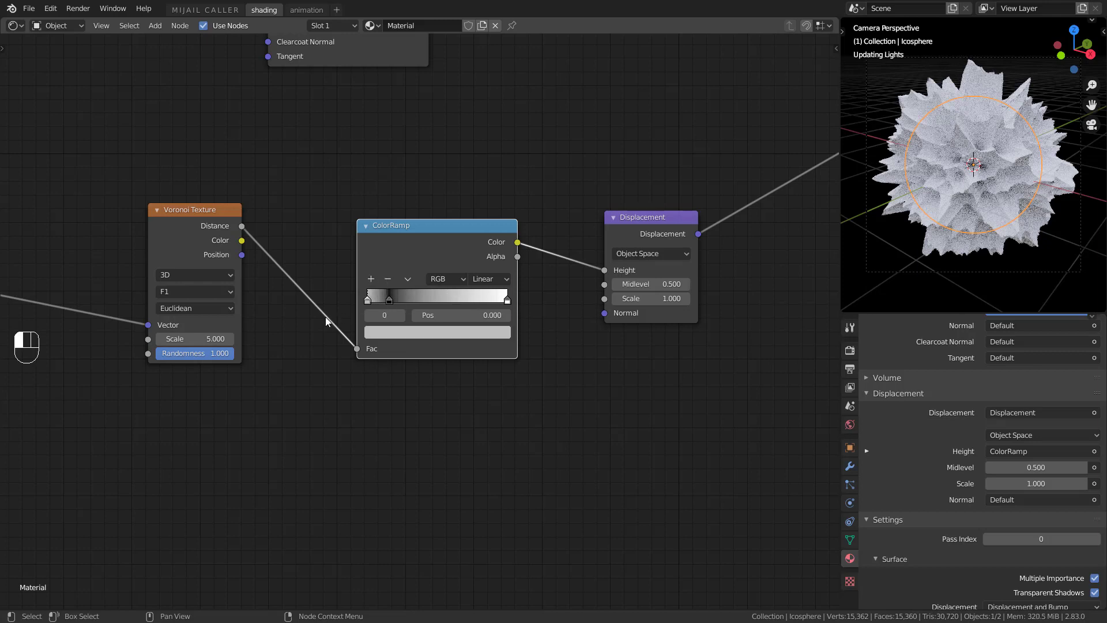
Try a light grey first stop on the displacement ColorRamp and a middle stop with a color value of 0.216
click(393, 333)
drag(481, 164, 479, 137)
click(393, 300)
click(398, 332)
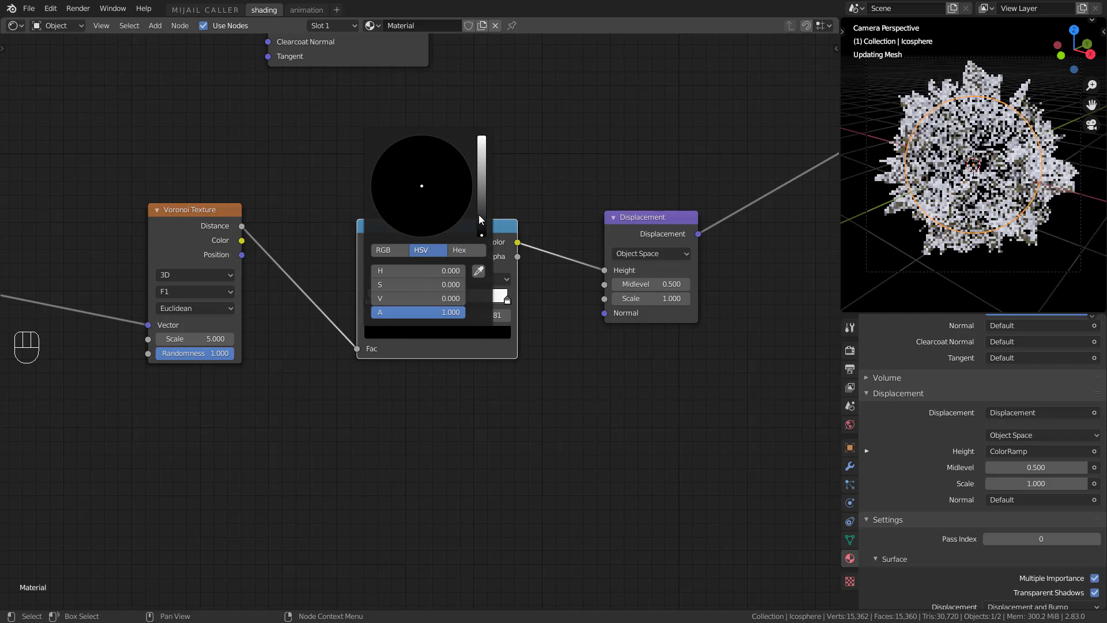
click(480, 214)
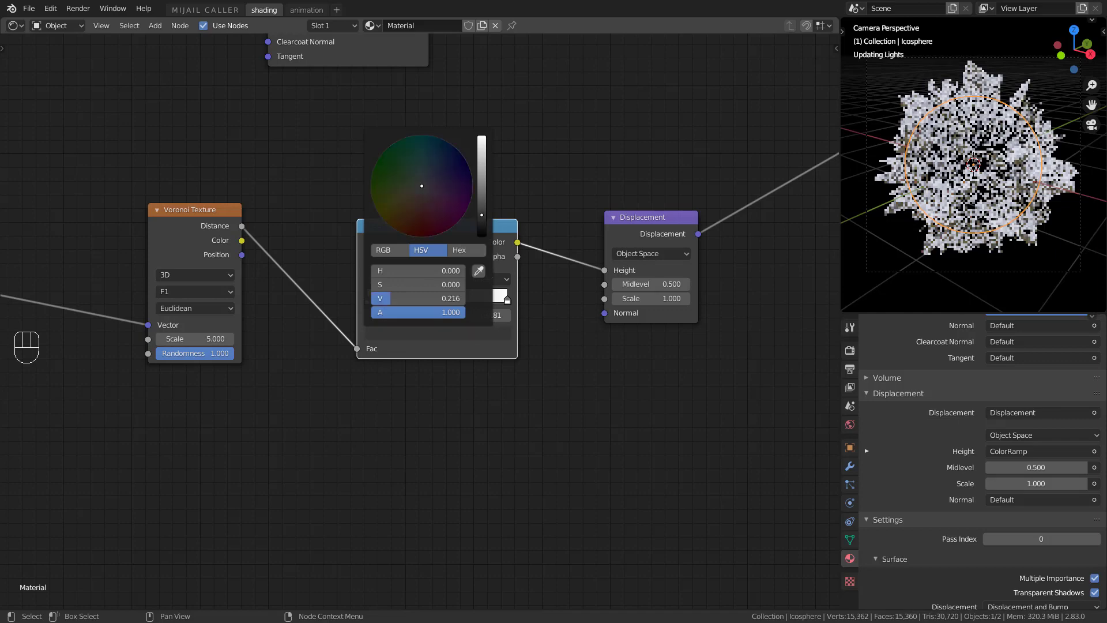
Make the first and last stops of the displacement ColorRamp black and the middle stop light grey
click(506, 300)
click(493, 332)
drag(482, 217, 479, 239)
click(367, 300)
click(398, 332)
click(392, 301)
click(414, 334)
scroll(481, 199, up, 5)
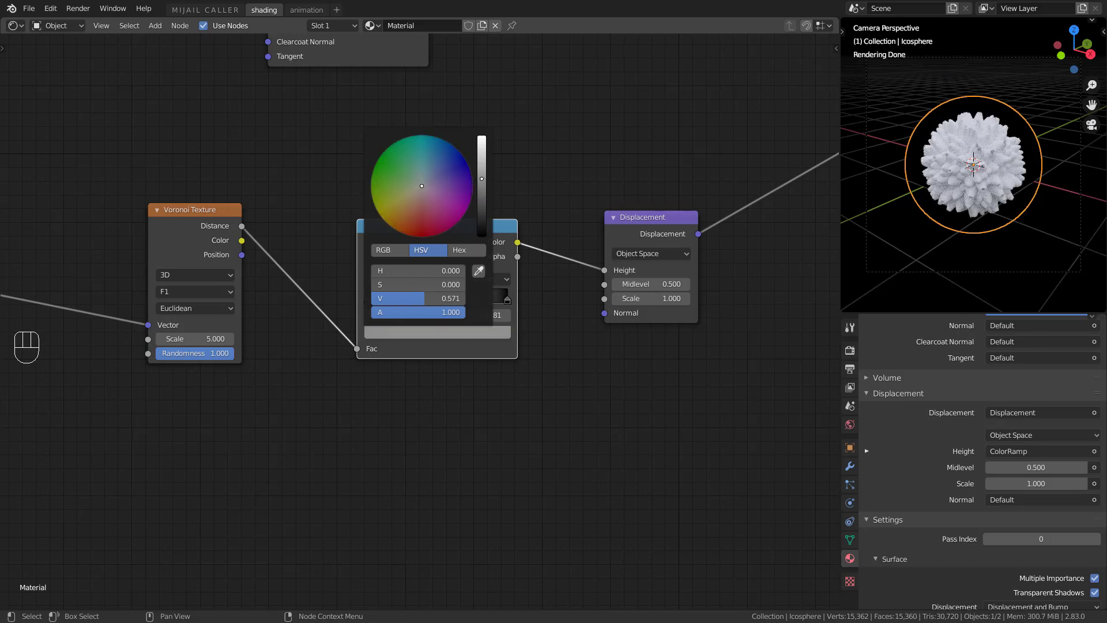
scroll(463, 326, up, 2)
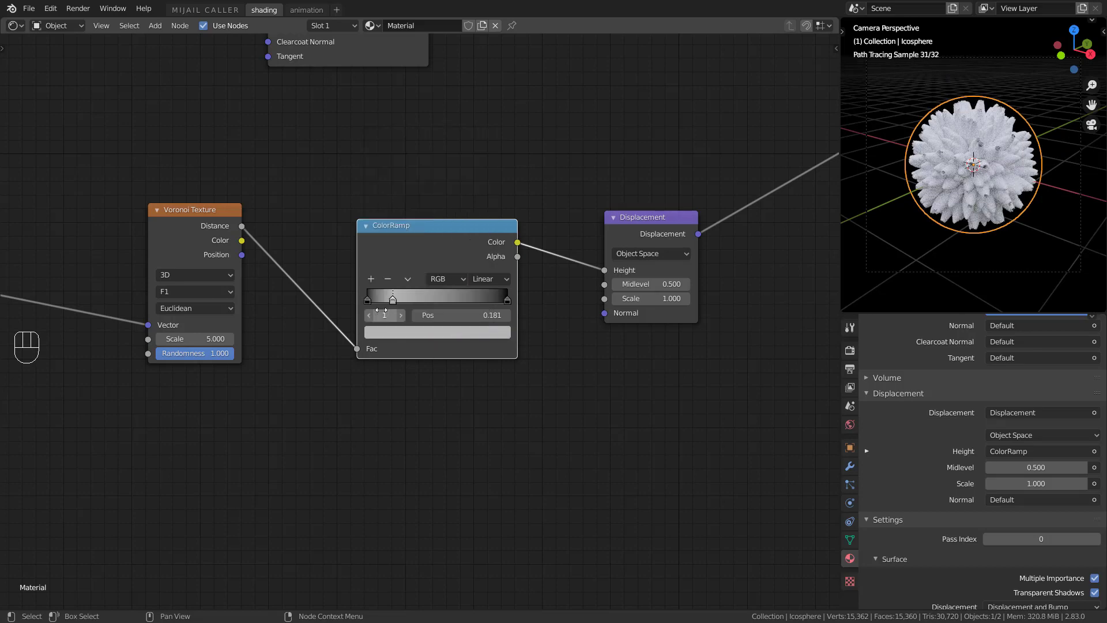
Move the ColorRamp's middle stop to position 0.125 and set the Displacement node's scale to 1.2
drag(393, 301, 385, 301)
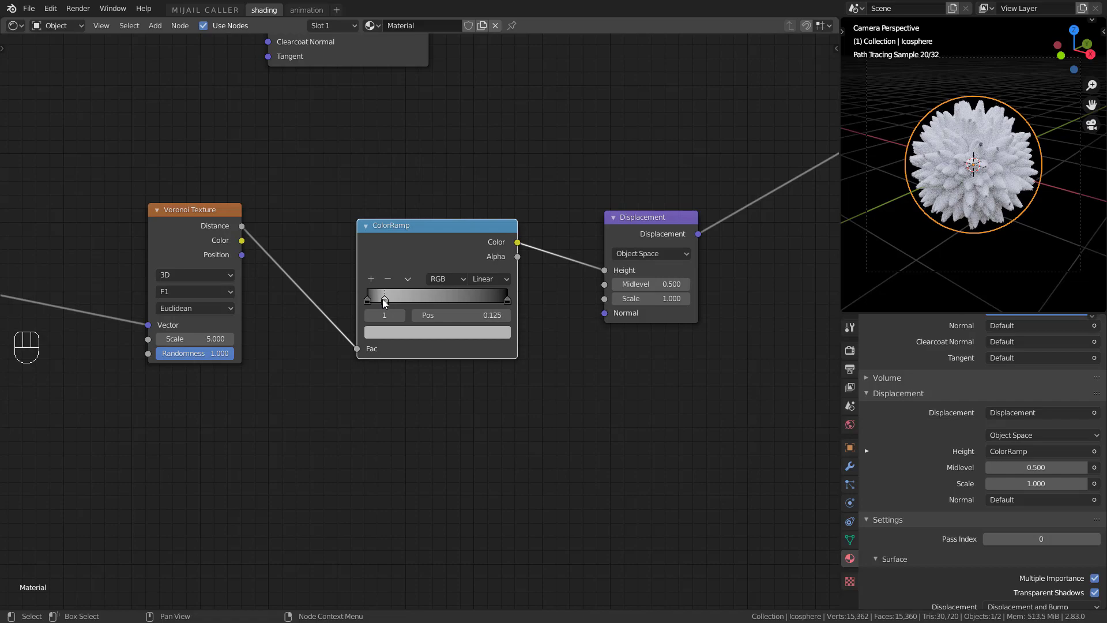
scroll(998, 192, up, 5)
scroll(998, 193, down, 2)
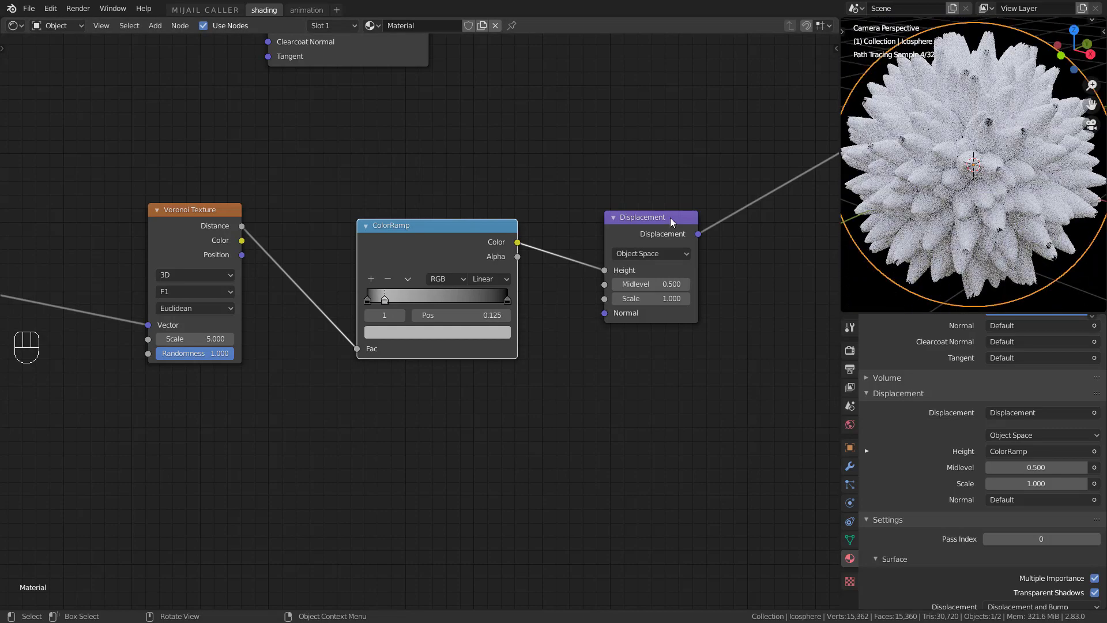
click(672, 298)
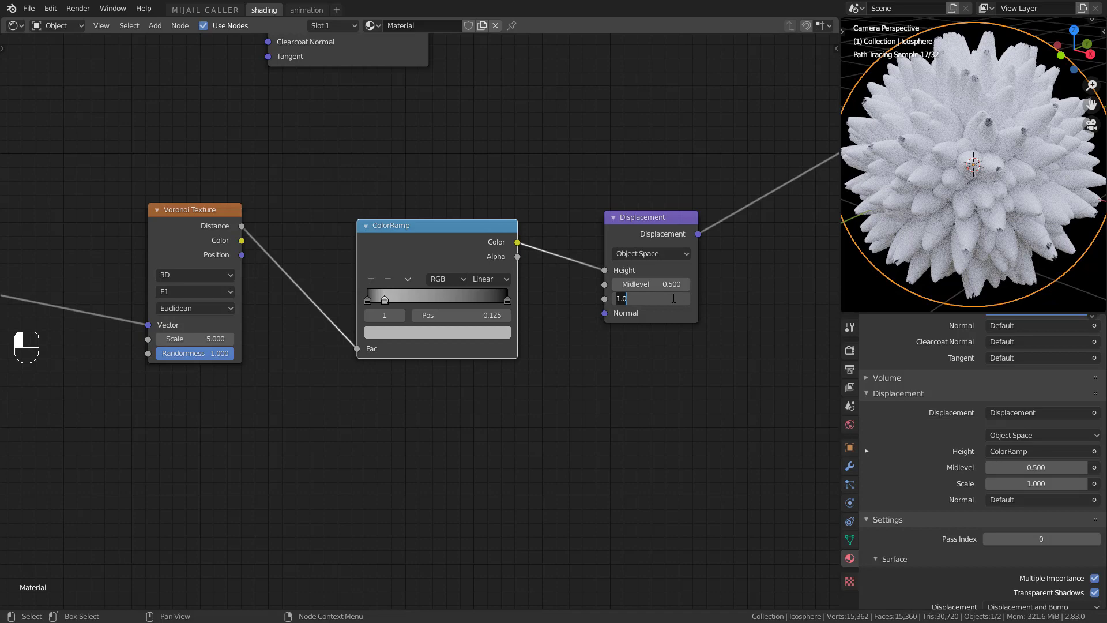
key(Return)
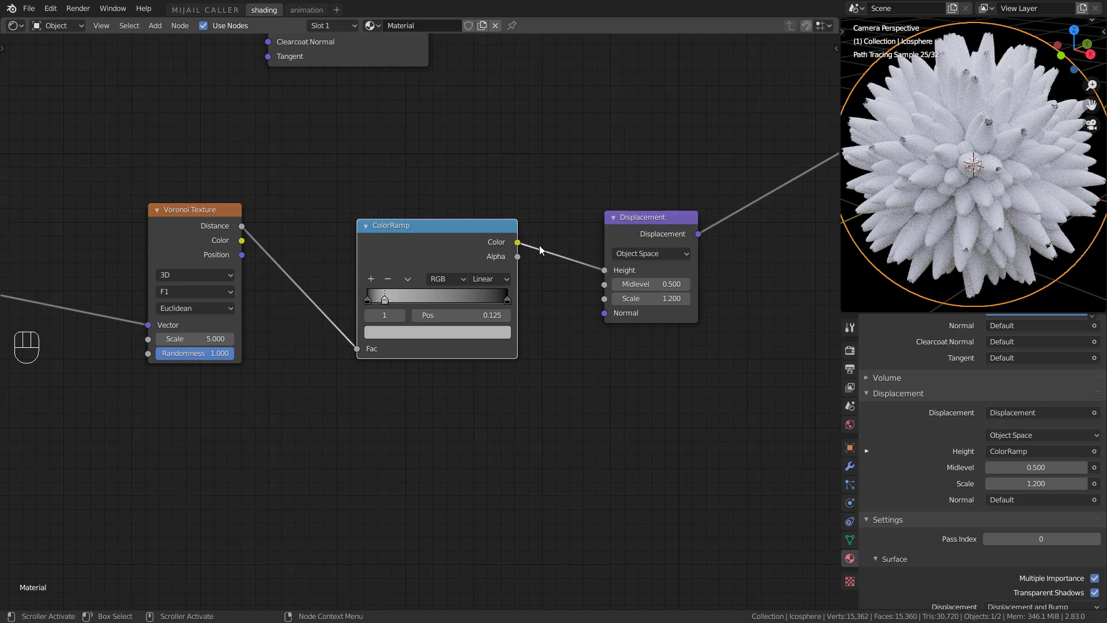
Move the Principled BSDF node clear of the displacement nodes and switch the camera preview to solid shading
scroll(406, 274, down, 2)
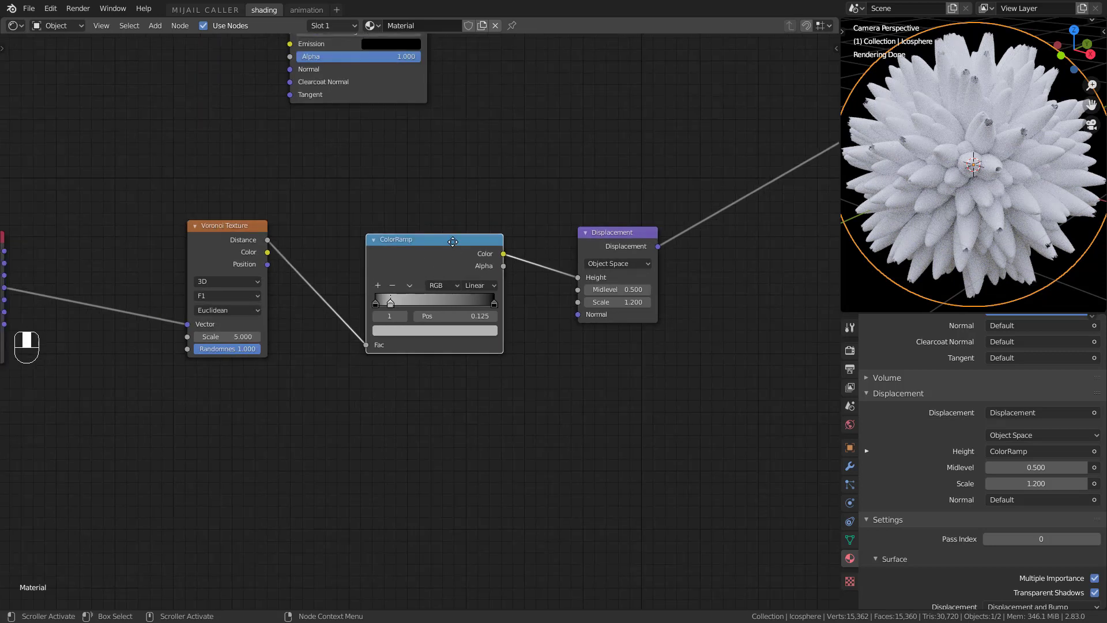
scroll(434, 275, down, 3)
middle_drag(458, 234, 545, 346)
scroll(553, 327, down, 3)
middle_drag(557, 267, 581, 314)
drag(497, 206, 534, 193)
middle_drag(597, 279, 535, 290)
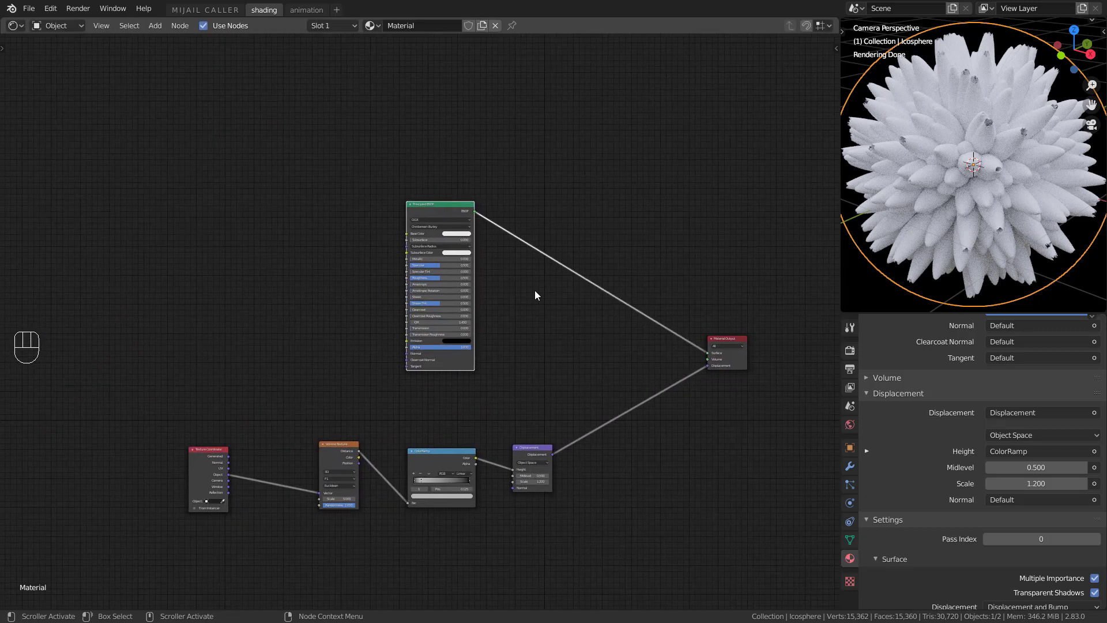
key(z)
click(1063, 227)
drag(432, 205, 304, 170)
Add a Mix Shader on the link between the Principled BSDF and the Material Output, placed above them
middle_drag(471, 206, 534, 224)
key(shift+a)
click(533, 224)
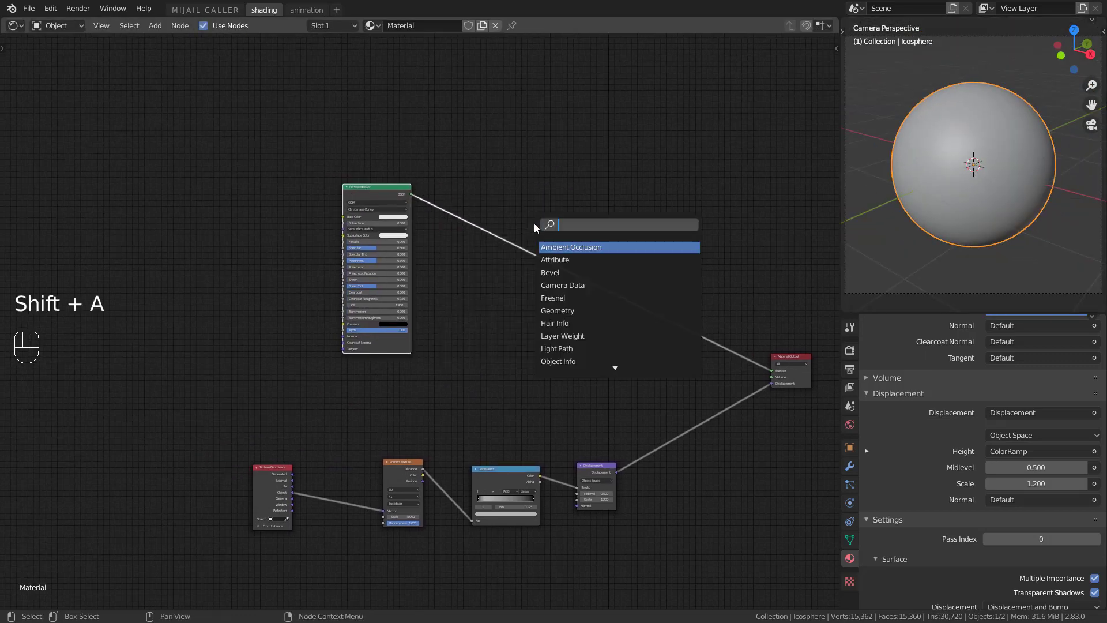
text(mix)
click(557, 246)
click(569, 248)
click(615, 148)
Add an Ambient Occlusion node above the Principled BSDF and connect its AO output to the Mix Shader's Fac
key(shift+a)
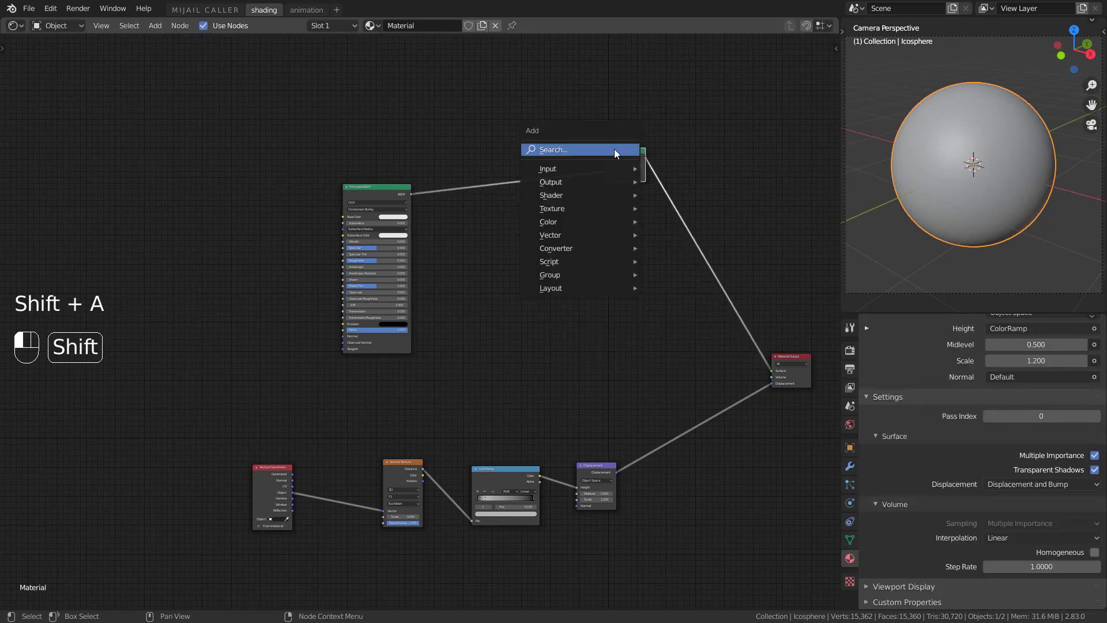
click(614, 148)
text(ambie)
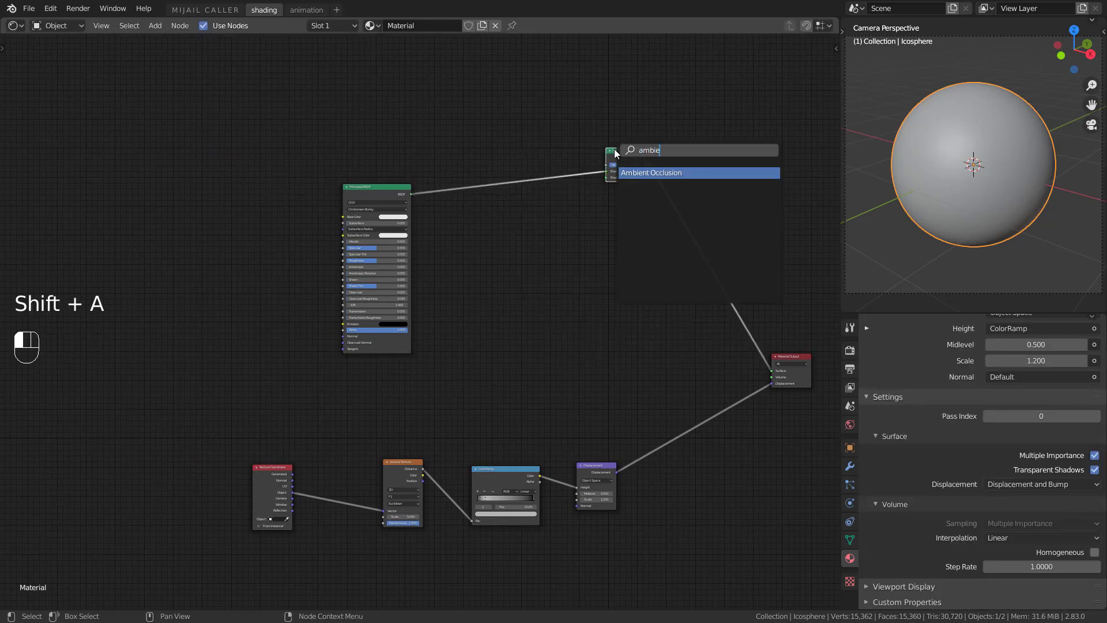
key(Return)
click(363, 95)
scroll(565, 119, up, 1)
middle_drag(565, 118, 438, 272)
scroll(323, 200, up, 2)
drag(271, 166, 593, 253)
Insert a ColorRamp between the Ambient Occlusion node's AO output and the Mix Shader's Fac input
key(shift+a)
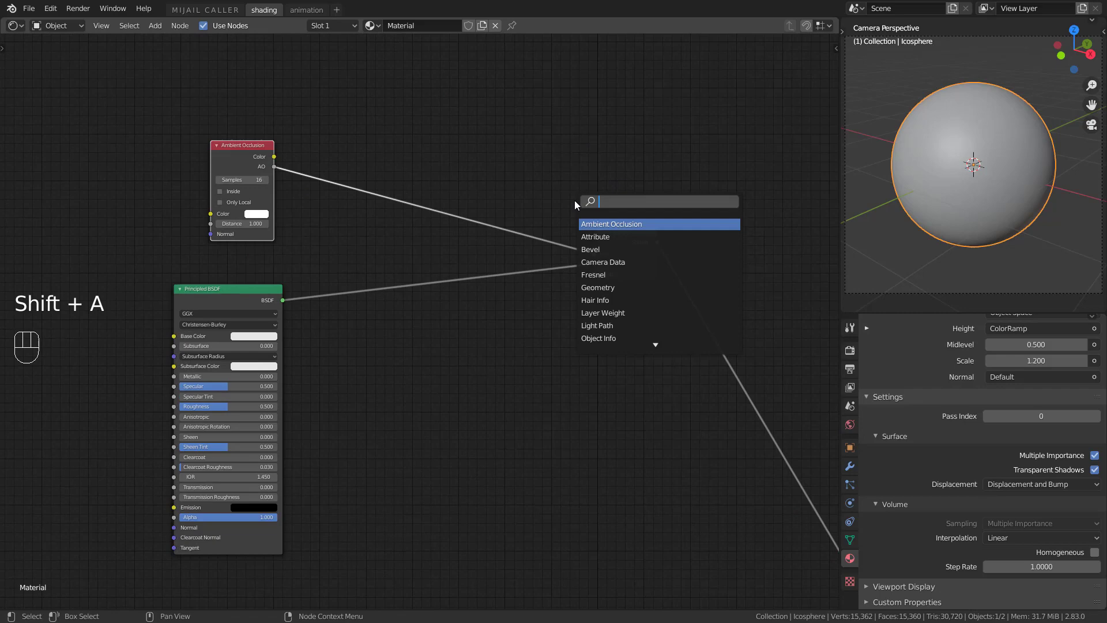
text(colo)
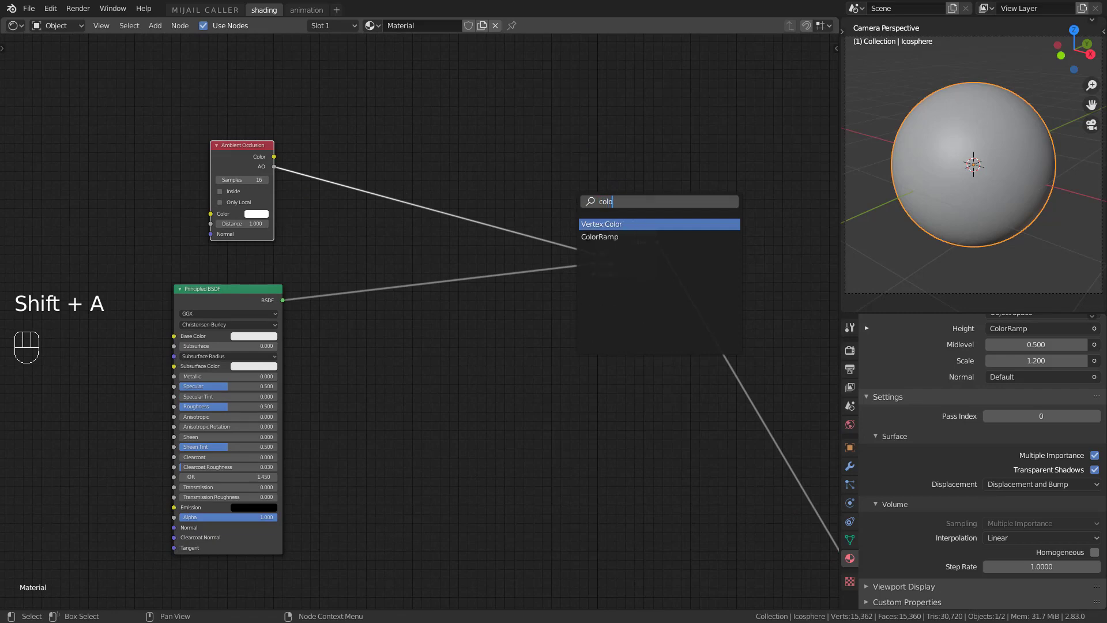
click(599, 237)
click(364, 145)
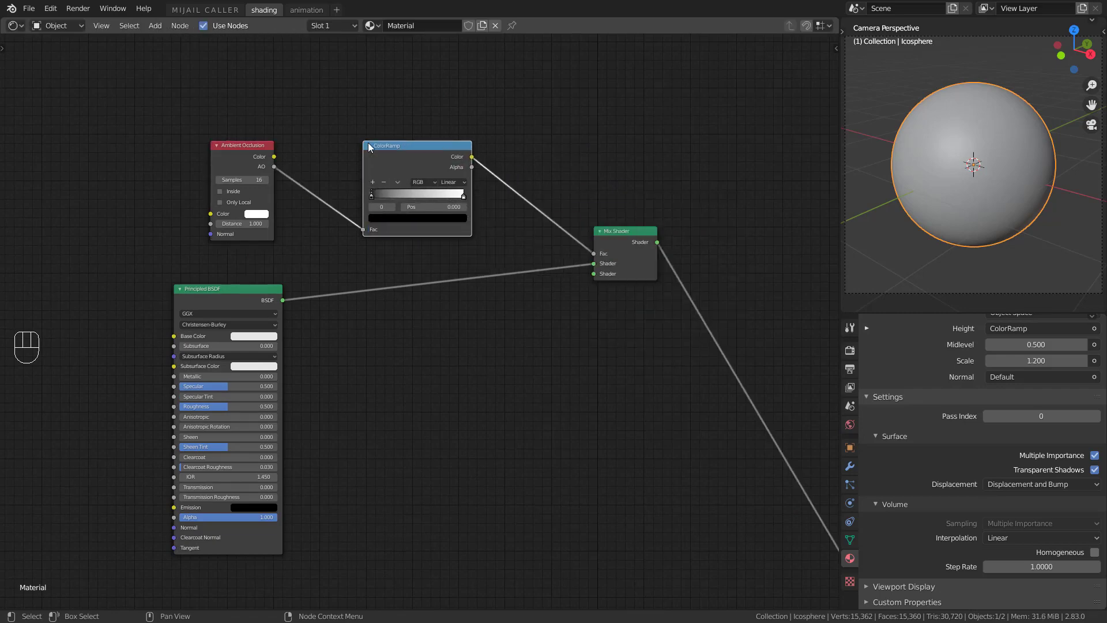
Duplicate the Principled BSDF node, place the copy below the Mix Shader and connect it to the second Shader input
scroll(404, 198, up, 2)
middle_drag(408, 219, 533, 233)
scroll(534, 233, down, 4)
middle_drag(549, 311, 568, 235)
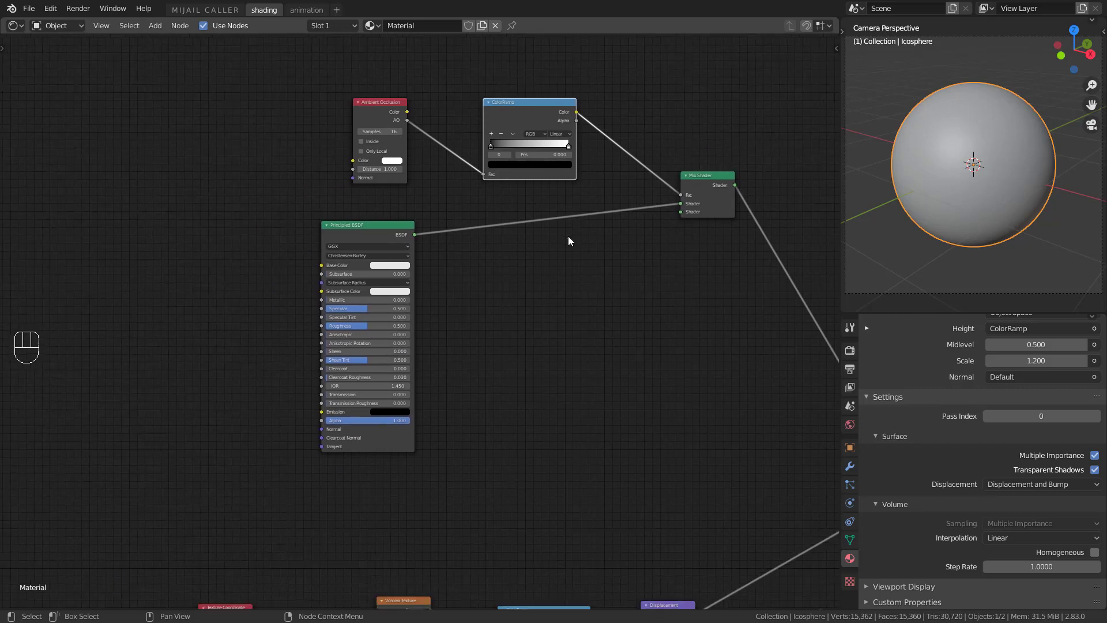
scroll(569, 235, down, 2)
middle_drag(483, 289, 441, 289)
middle_drag(521, 318, 528, 278)
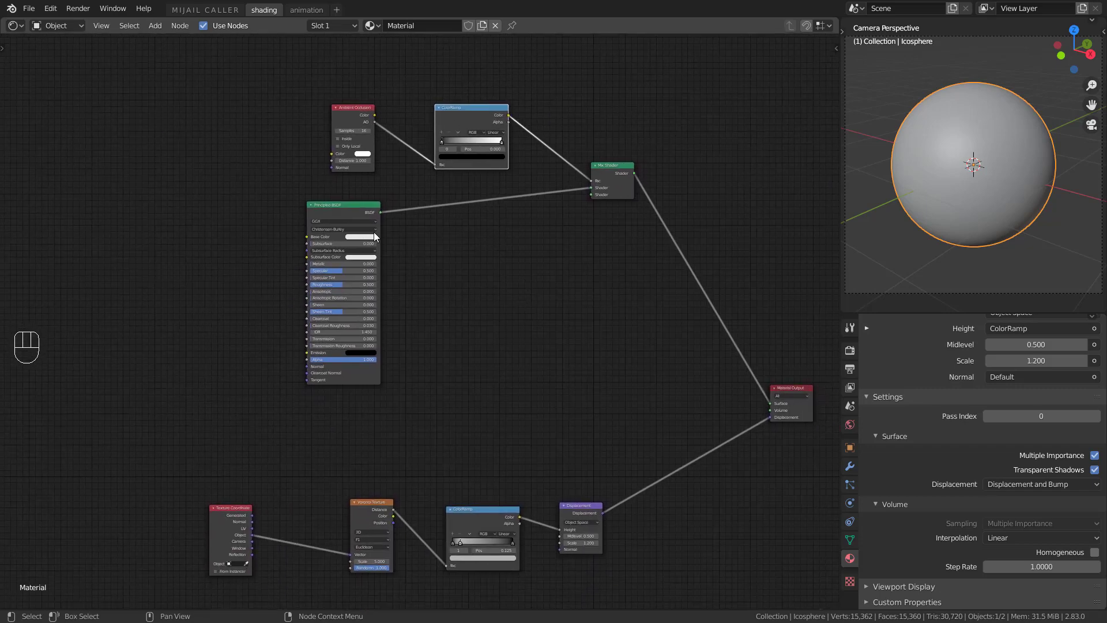
drag(327, 211, 300, 205)
key(shift+d)
click(496, 256)
drag(537, 259, 591, 195)
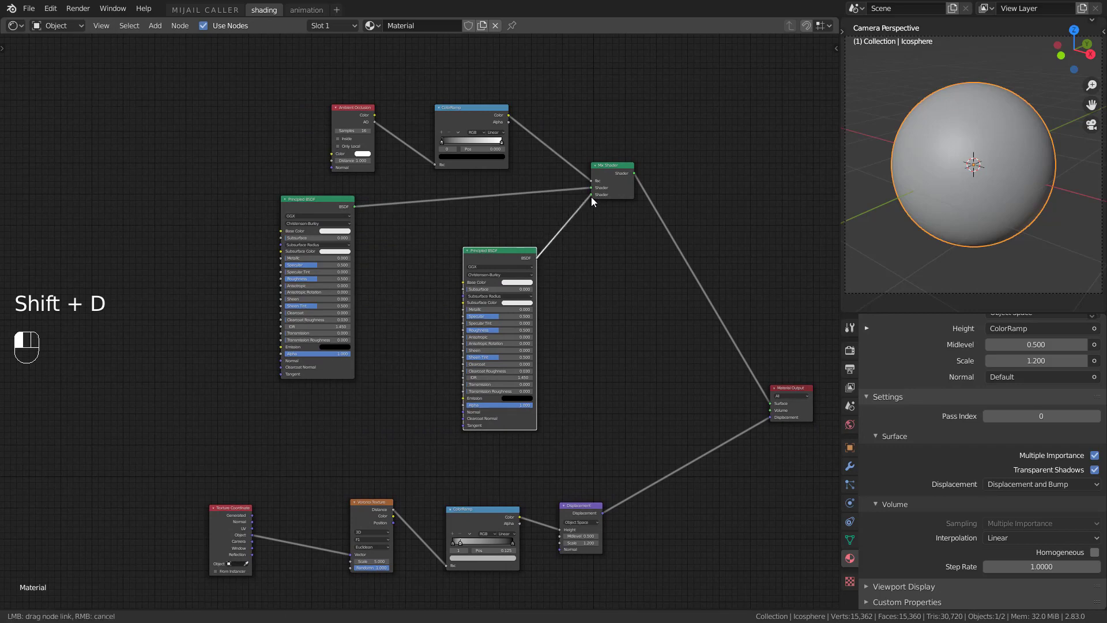
Set the duplicated Principled BSDF's base color to light blue and the original's base color to purple
middle_drag(540, 339, 452, 399)
click(435, 341)
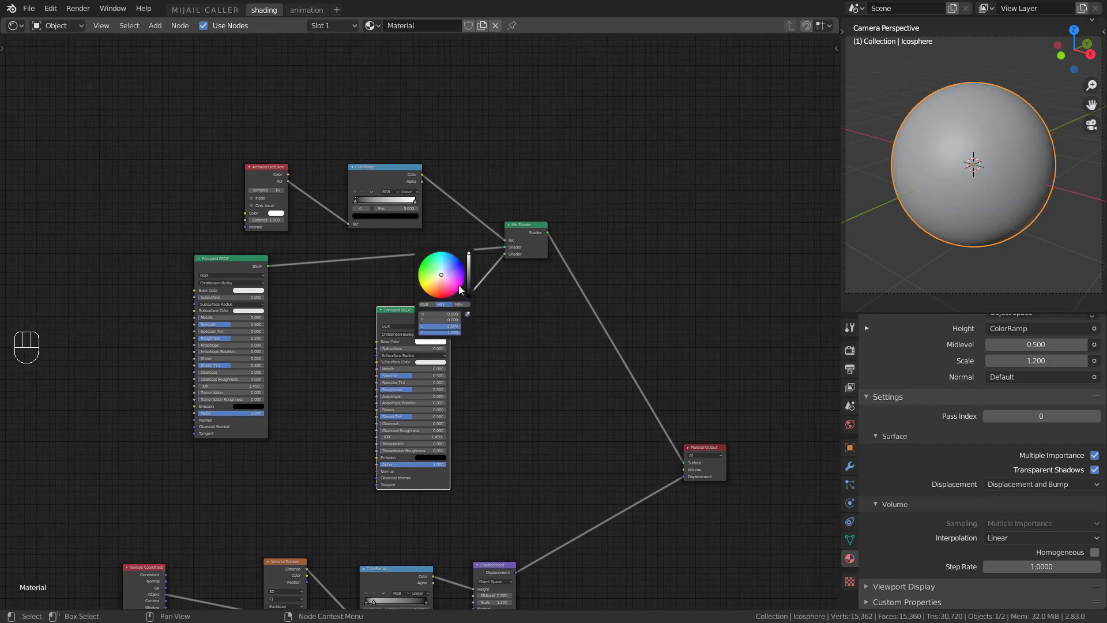
scroll(438, 346, up, 6)
click(437, 353)
click(486, 228)
click(146, 272)
click(181, 165)
click(437, 354)
click(460, 229)
Switch the preview to rendered shading and move the ambient occlusion ColorRamp's stops inward, with the white stop at position 0.734
key(z)
middle_drag(654, 231, 599, 302)
middle_drag(294, 201, 473, 274)
scroll(472, 273, up, 8)
drag(407, 272, 516, 274)
drag(600, 273, 546, 271)
Move the Texture Coordinate node up beside the purple Principled BSDF and add a Voronoi Texture node between them
scroll(469, 327, down, 8)
middle_drag(288, 490, 513, 320)
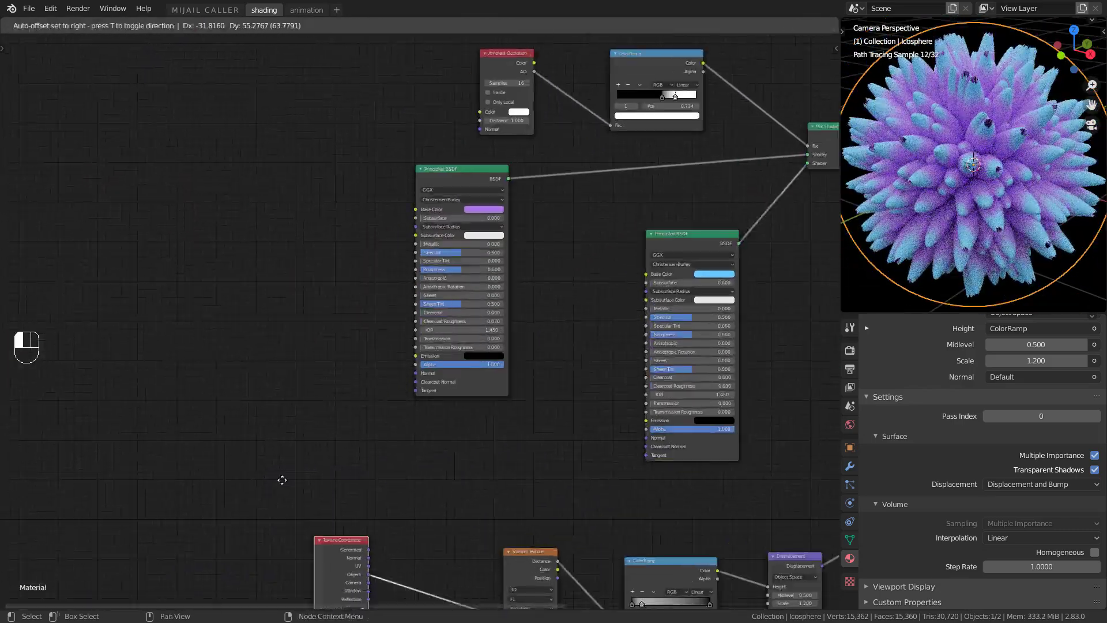
drag(338, 577, 163, 324)
key(shift+a)
click(389, 406)
text(voro)
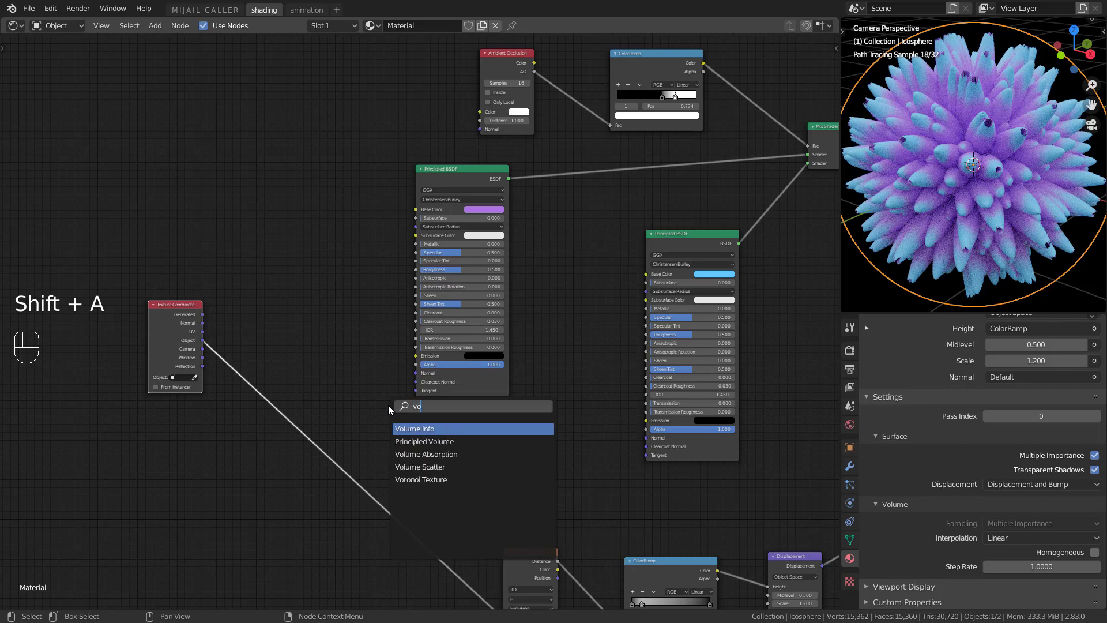
key(Return)
click(281, 225)
Set the new Voronoi Texture's scale to 30 and move the node further from the Principled BSDF
scroll(285, 324, up, 2)
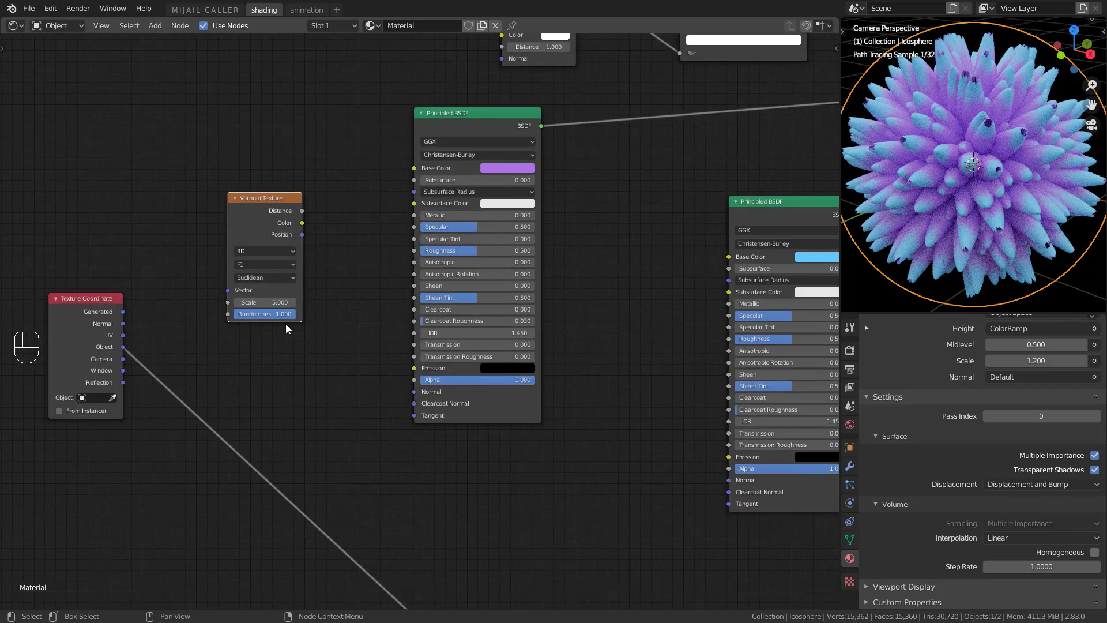
scroll(286, 323, up, 2)
middle_drag(285, 323, 441, 325)
double_click(397, 305)
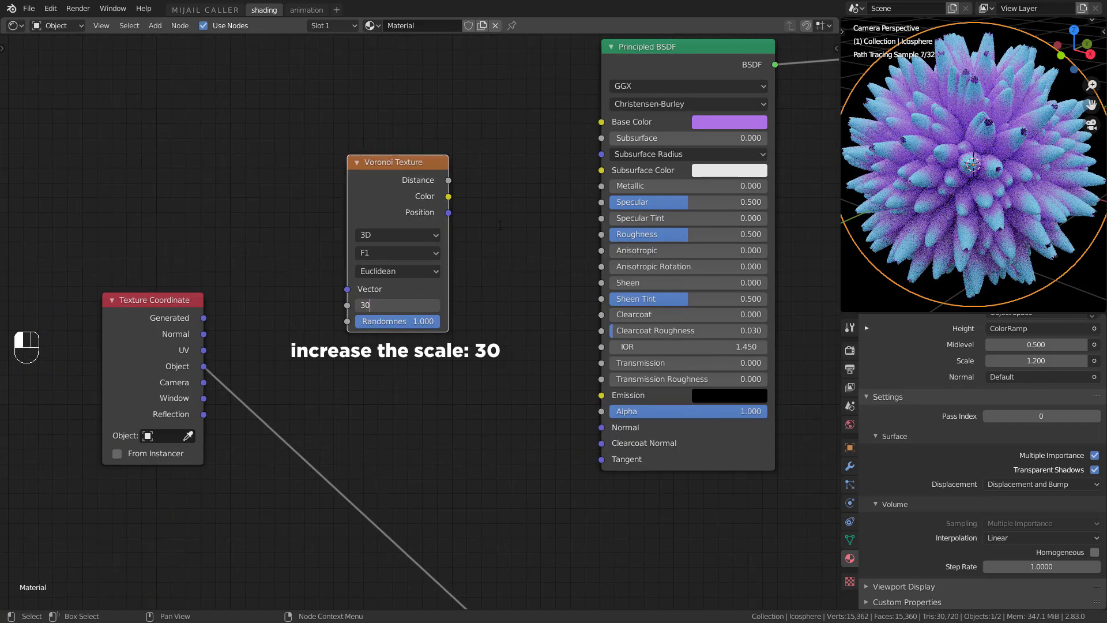
key(Return)
middle_drag(509, 210, 463, 312)
drag(334, 268, 283, 207)
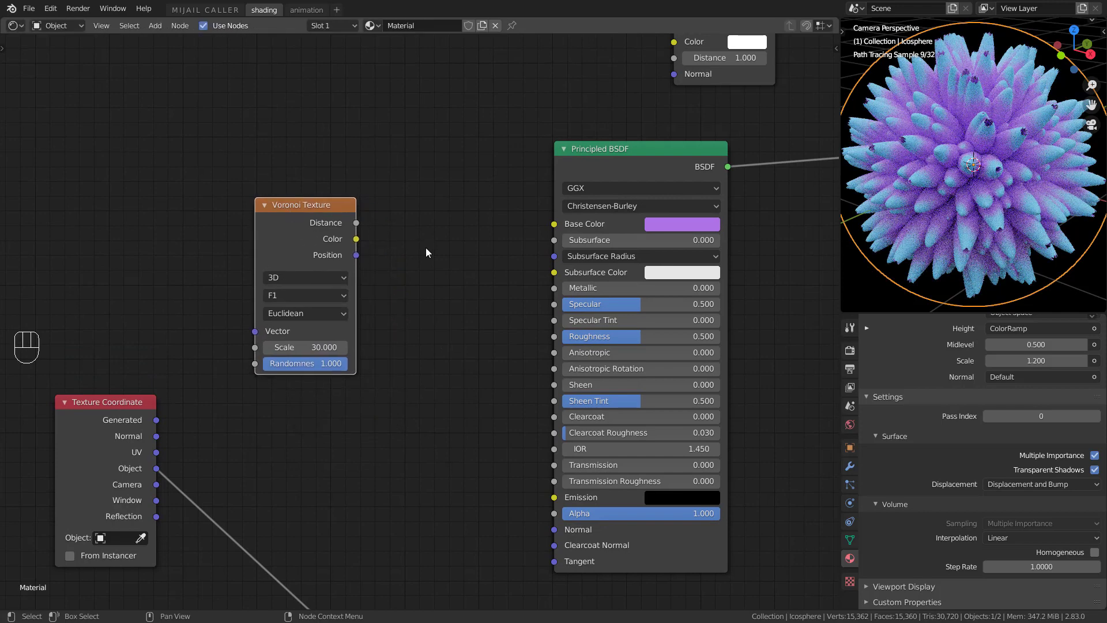
Connect the Voronoi Distance output to the purple Principled BSDF's Base Color and the Object coordinates to the Voronoi's Vector input
middle_drag(400, 258, 356, 270)
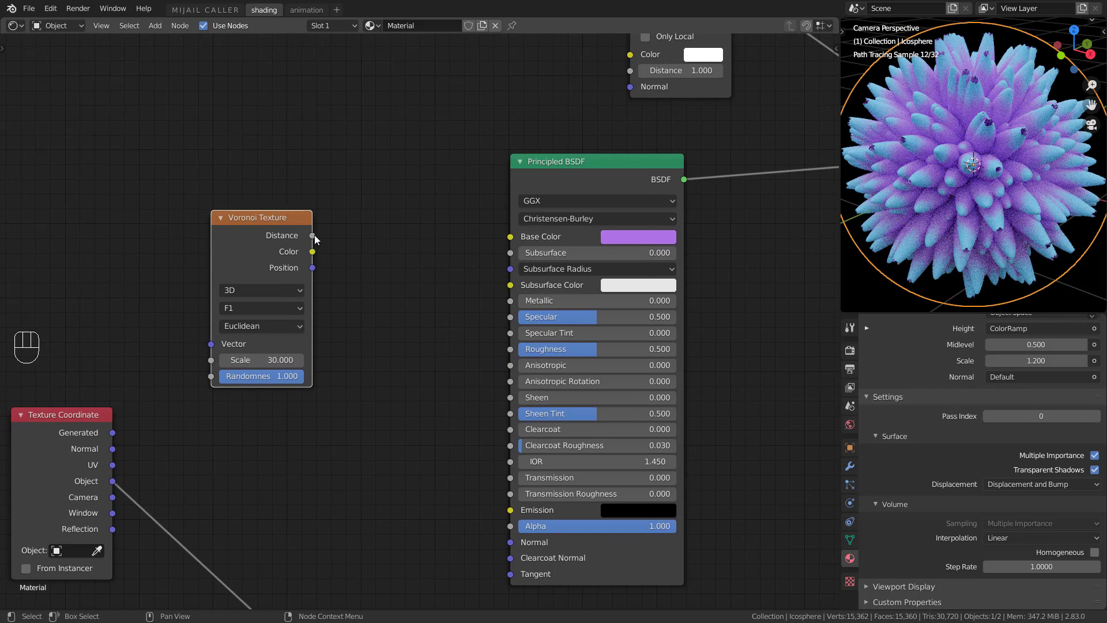
drag(315, 237, 515, 246)
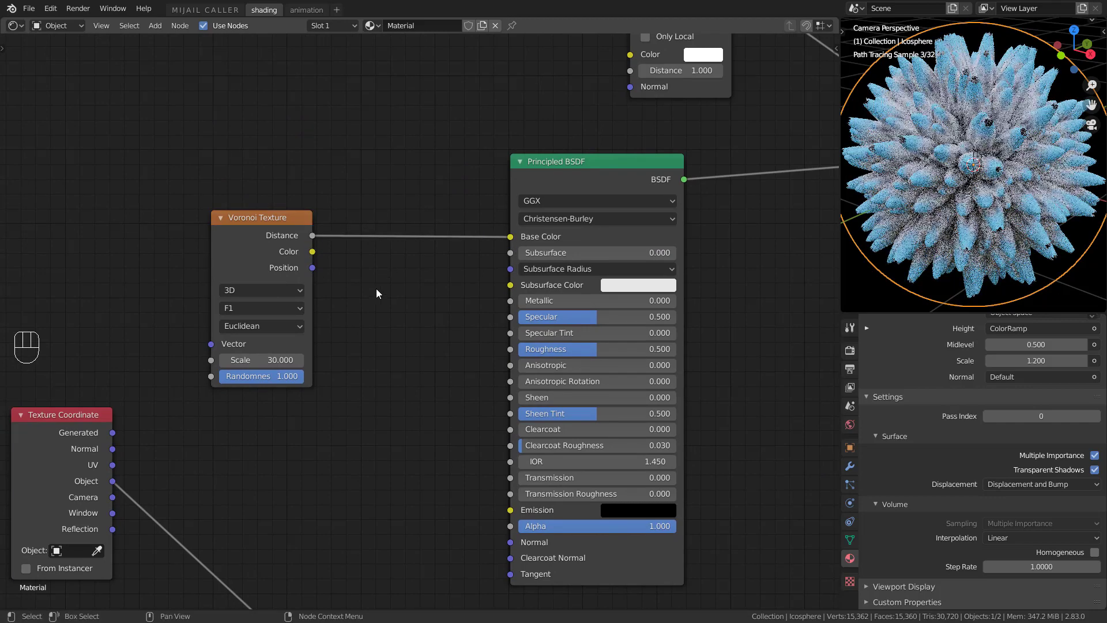
middle_drag(347, 316, 386, 313)
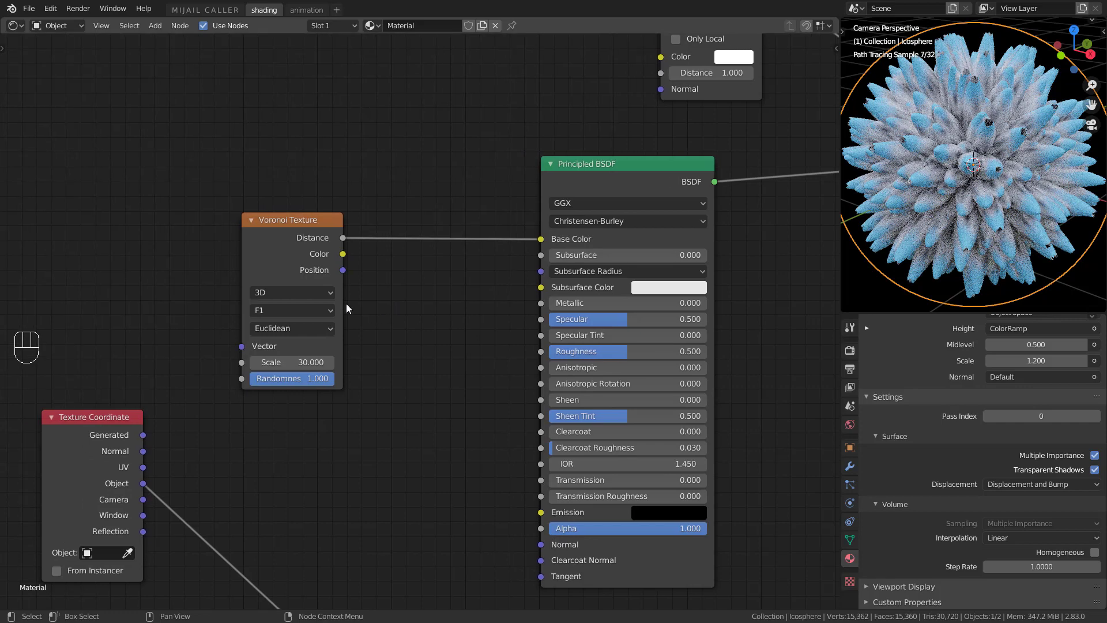
drag(140, 487, 241, 347)
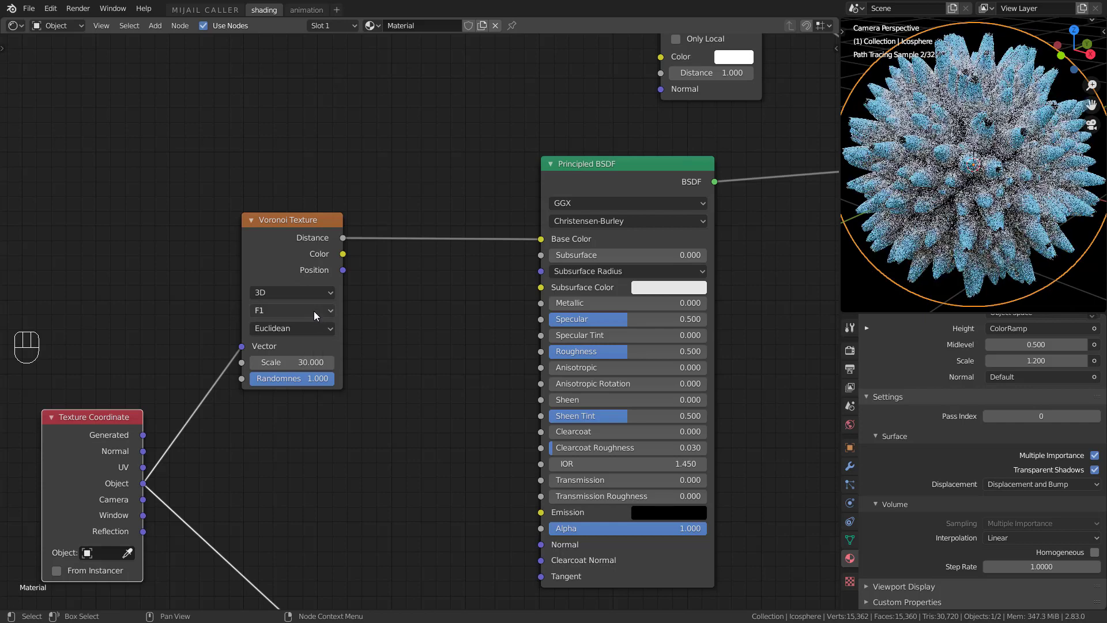
Shift the Voronoi Texture aside and insert a ColorRamp between its Distance output and the Principled BSDF's Base Color
drag(281, 272, 244, 267)
key(shift+a)
text(colo)
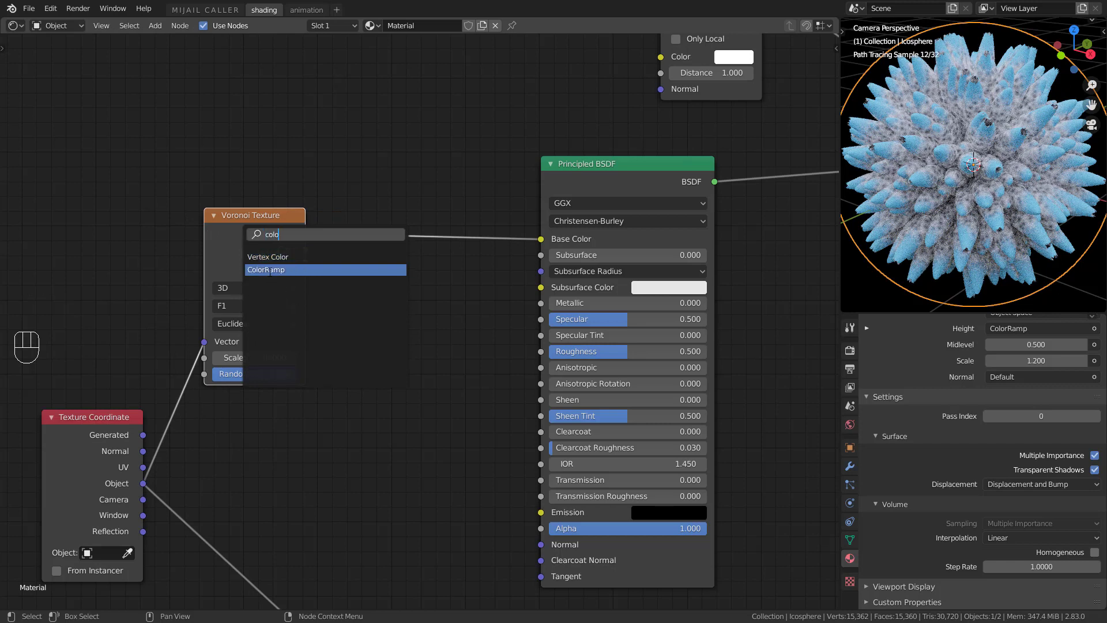
key(Return)
click(348, 189)
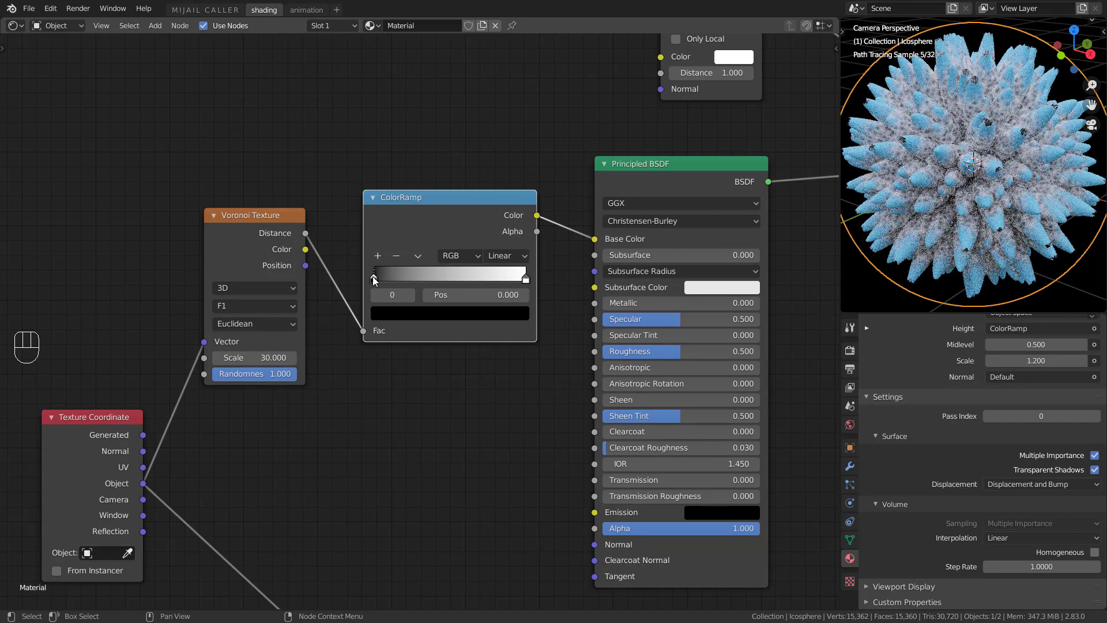
Set up the new ColorRamp as white, black, white with three stops at positions 0.135, 0.198 and 0.266
drag(373, 278, 404, 279)
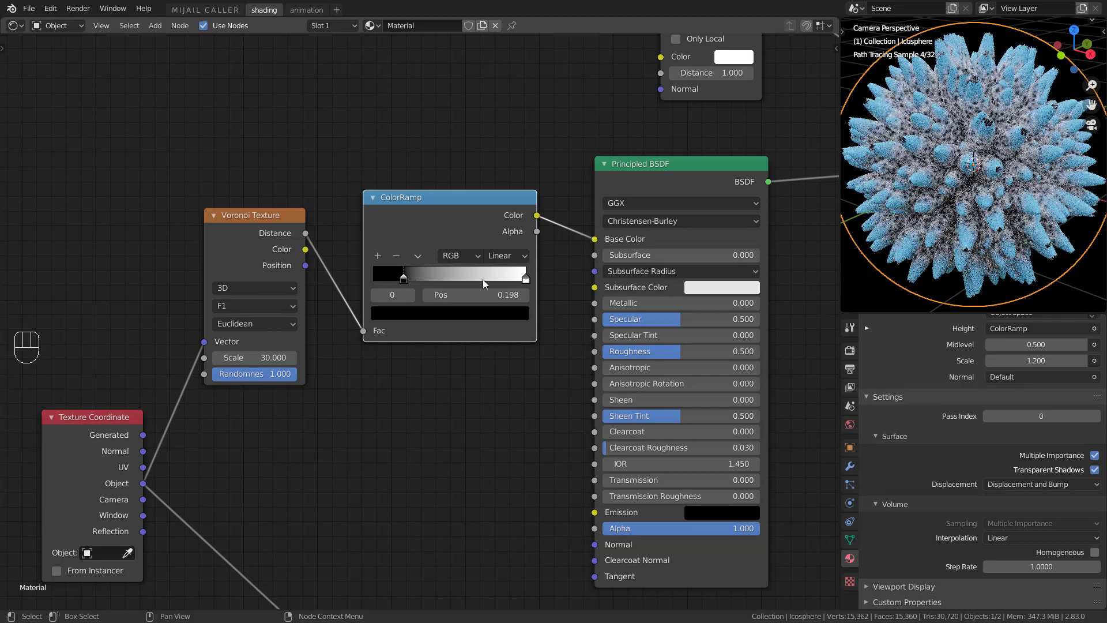
drag(524, 279, 416, 276)
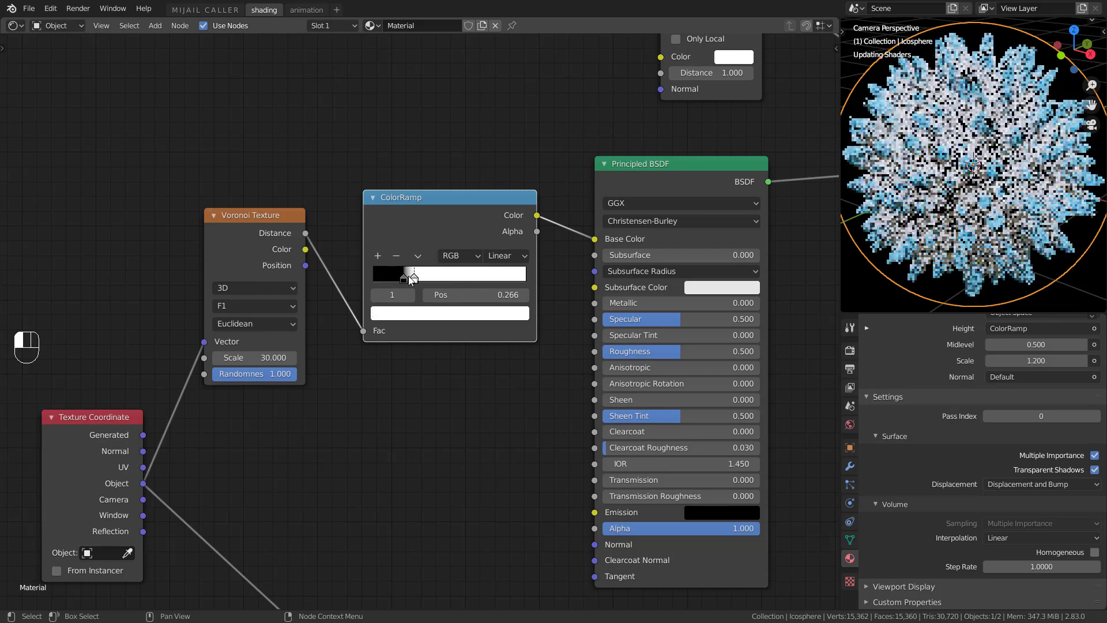
click(377, 255)
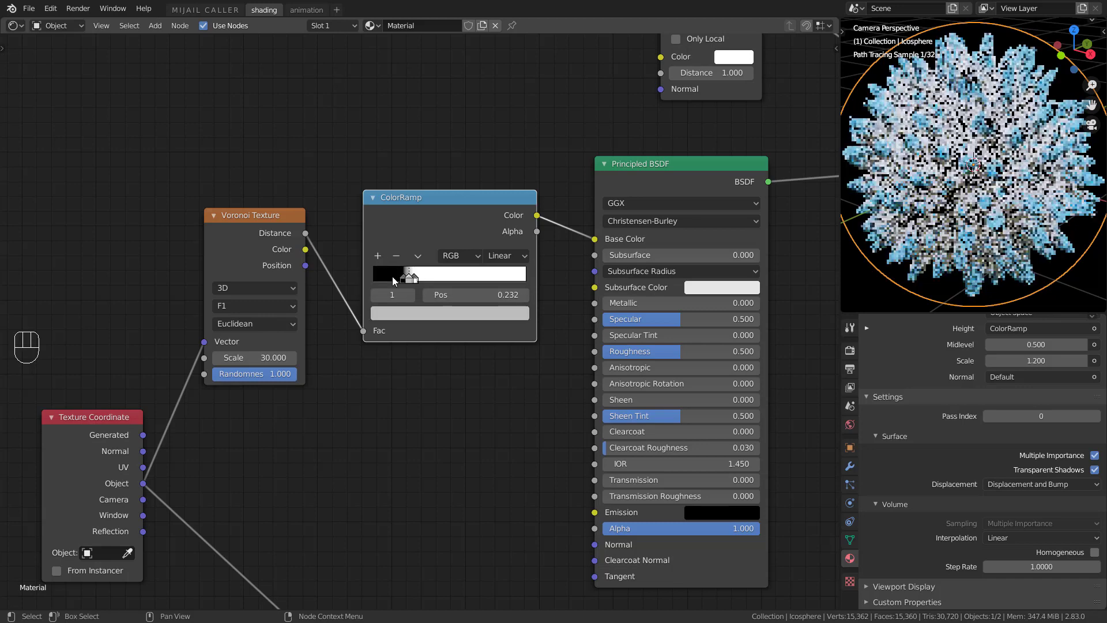
drag(406, 280, 394, 278)
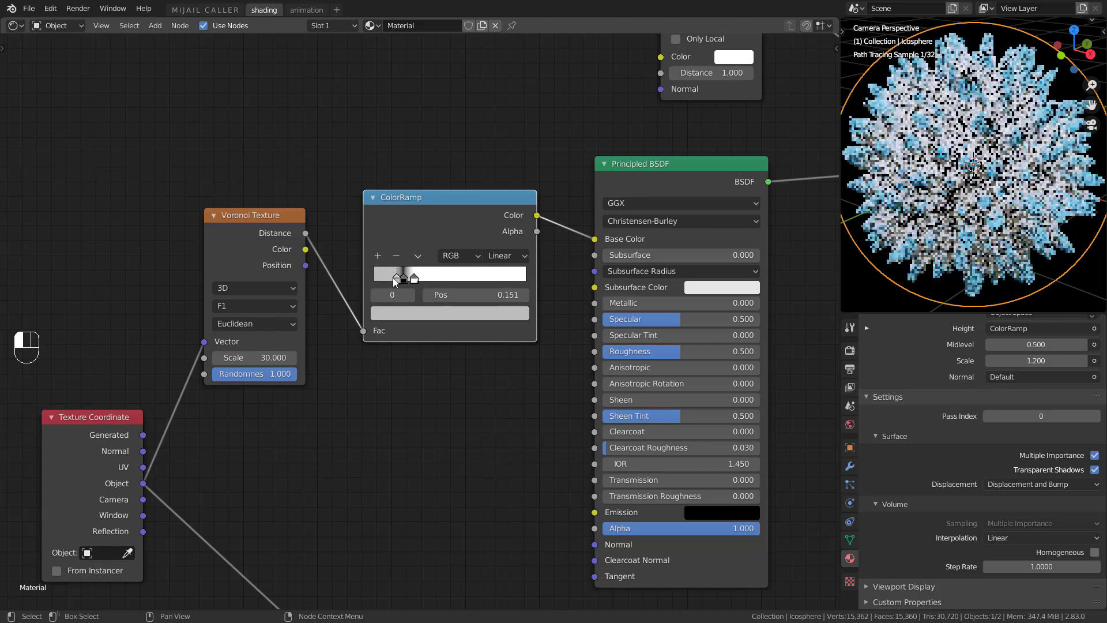
click(408, 314)
drag(498, 129, 498, 101)
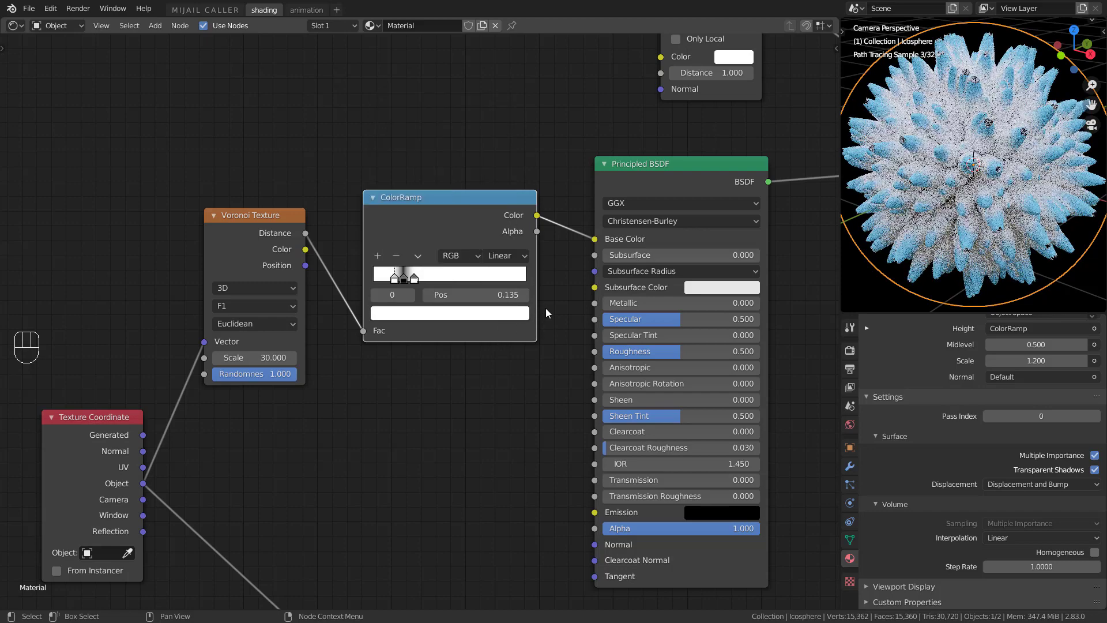
Change both white outer stops of the Voronoi ColorRamp to light purple
scroll(923, 206, up, 6)
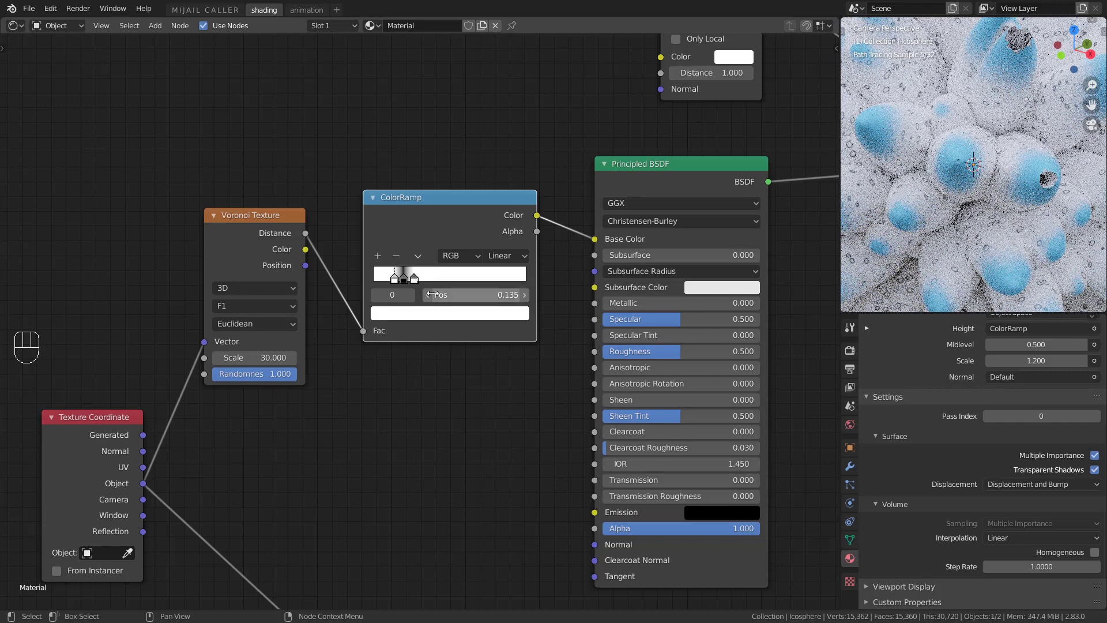
middle_drag(413, 325, 341, 340)
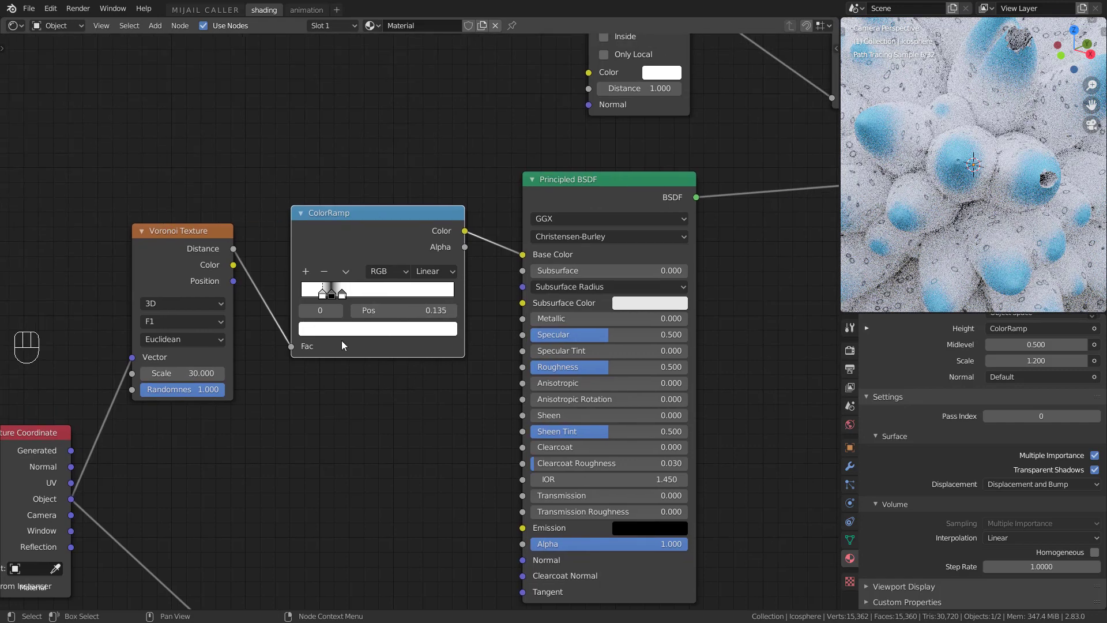
click(342, 293)
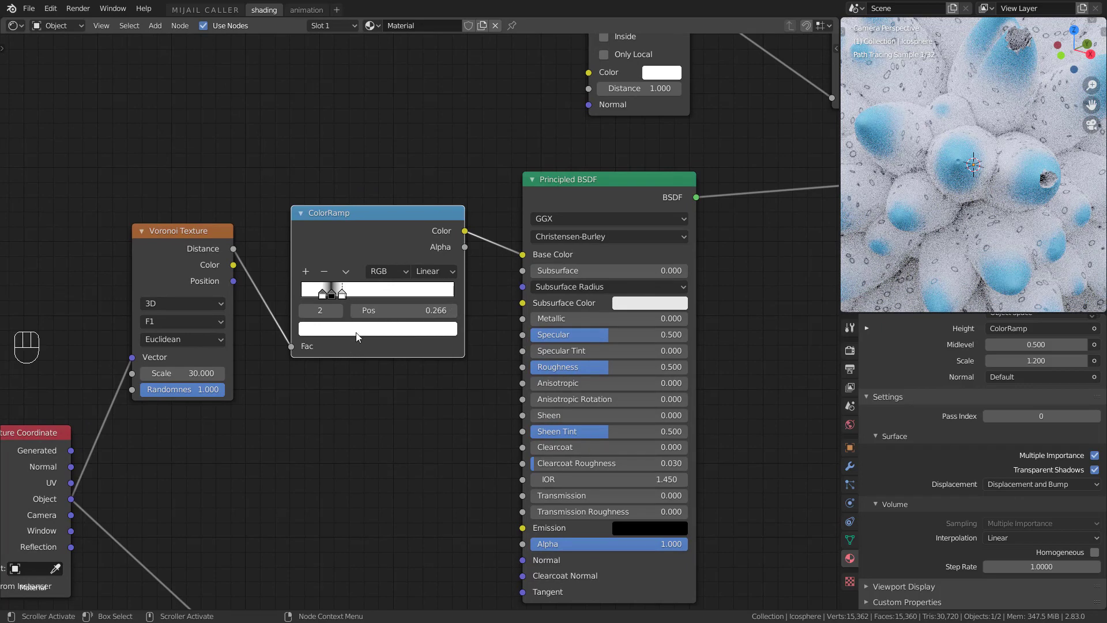
click(354, 336)
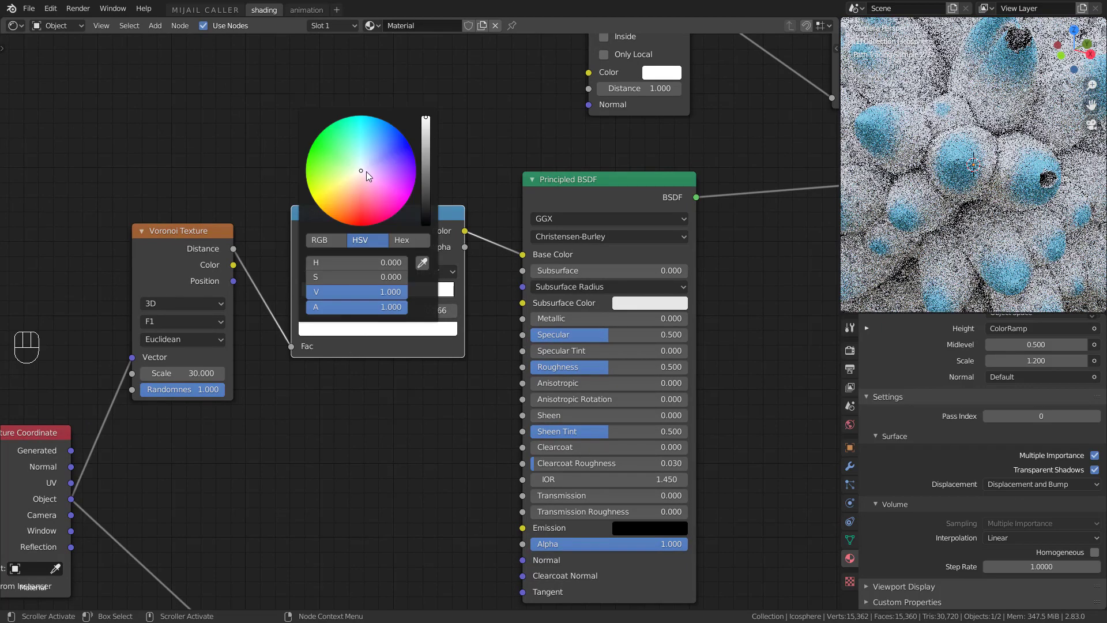
drag(363, 168, 392, 169)
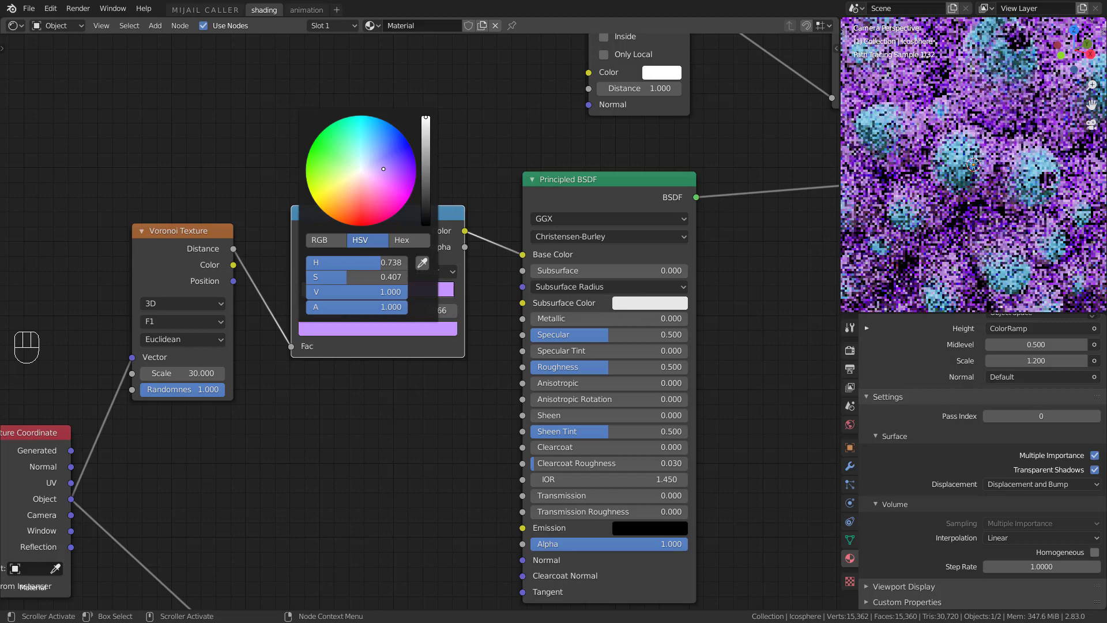
click(322, 293)
click(342, 330)
drag(374, 172, 389, 165)
Change the ColorRamp's black middle stop at position 0.198 to saturated blue
click(332, 293)
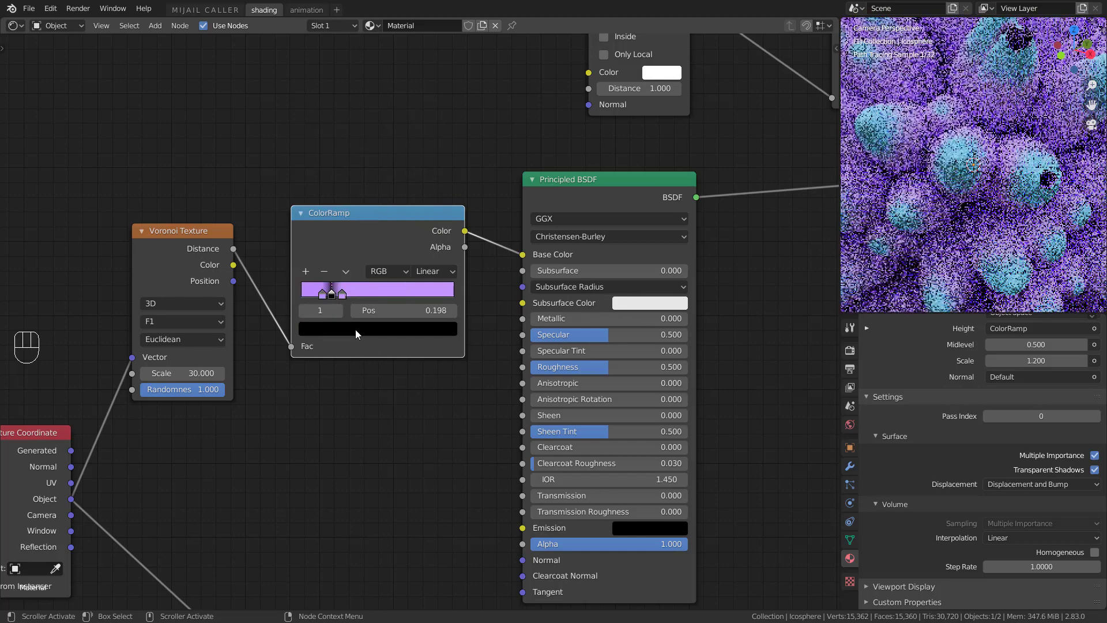
click(354, 328)
drag(362, 170, 409, 143)
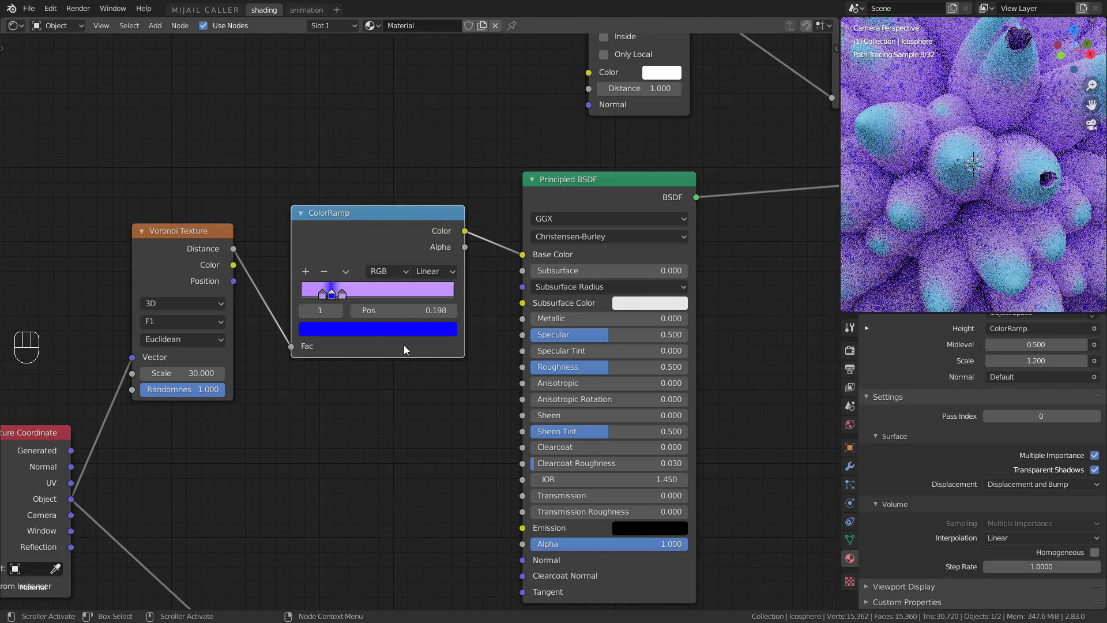
Move the light blue Principled BSDF farther from the Mix Shader to free space between them
scroll(417, 413, down, 1)
middle_drag(417, 413, 225, 391)
scroll(300, 383, down, 3)
scroll(323, 385, down, 1)
middle_drag(434, 378, 329, 357)
scroll(369, 360, down, 1)
drag(420, 279, 369, 312)
middle_drag(369, 313, 464, 239)
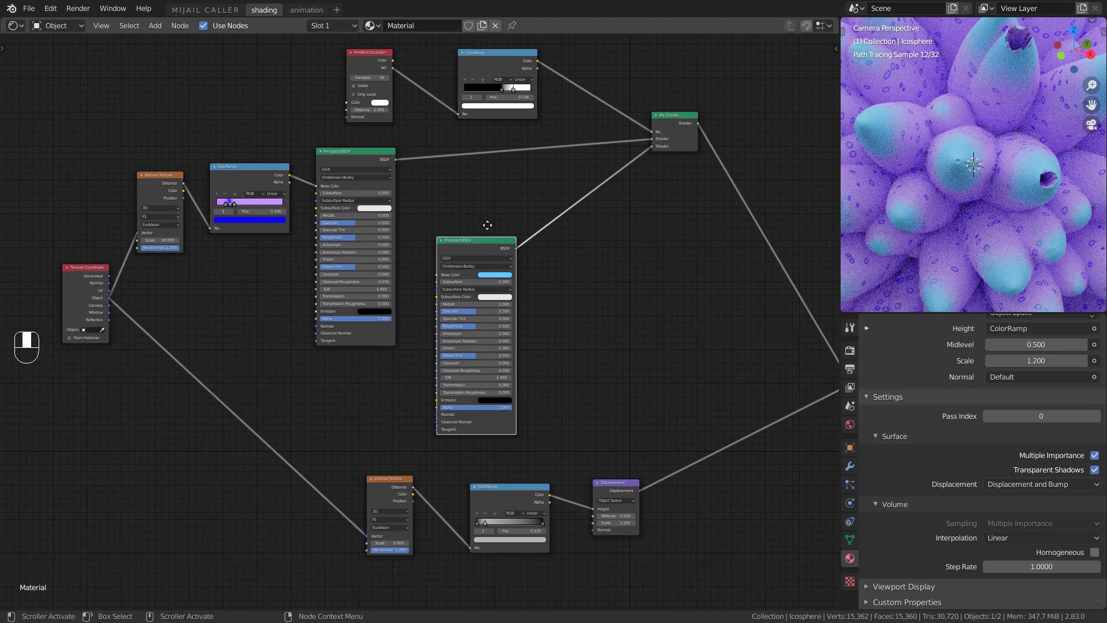
Add an Emission node beside the light blue Principled BSDF and blend the two with a new Mix Shader
key(shift+a)
click(593, 256)
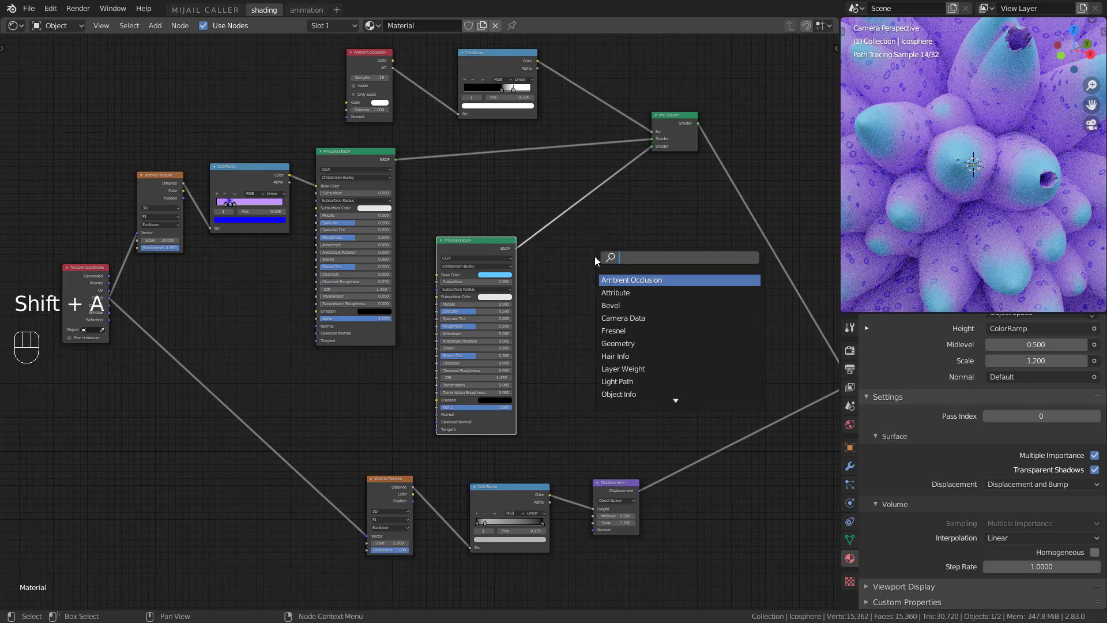
text(emi)
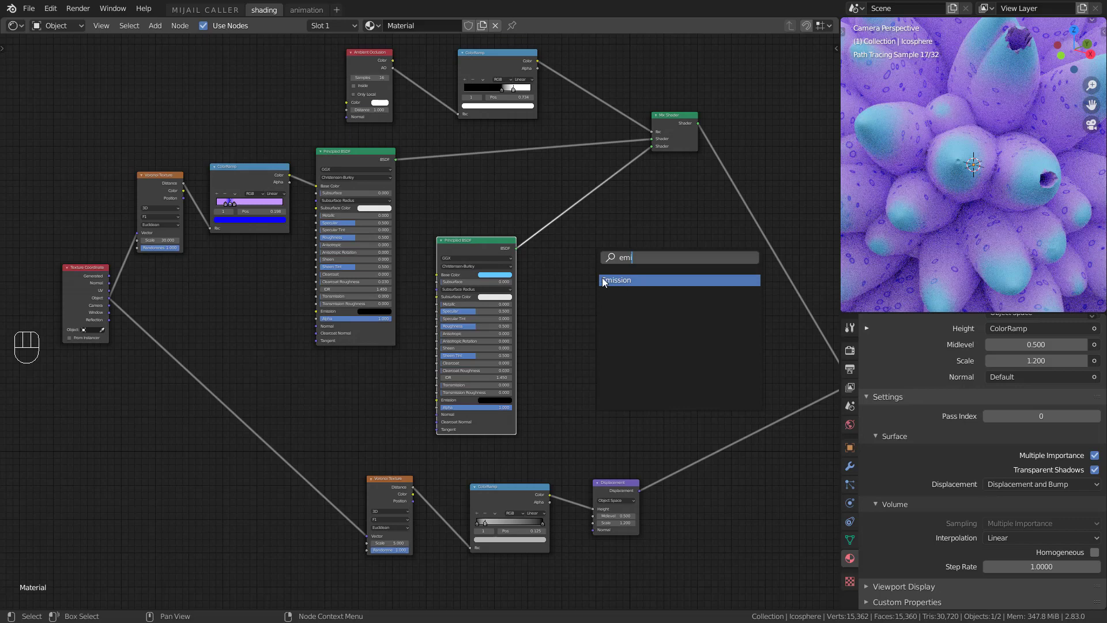
key(Return)
click(564, 269)
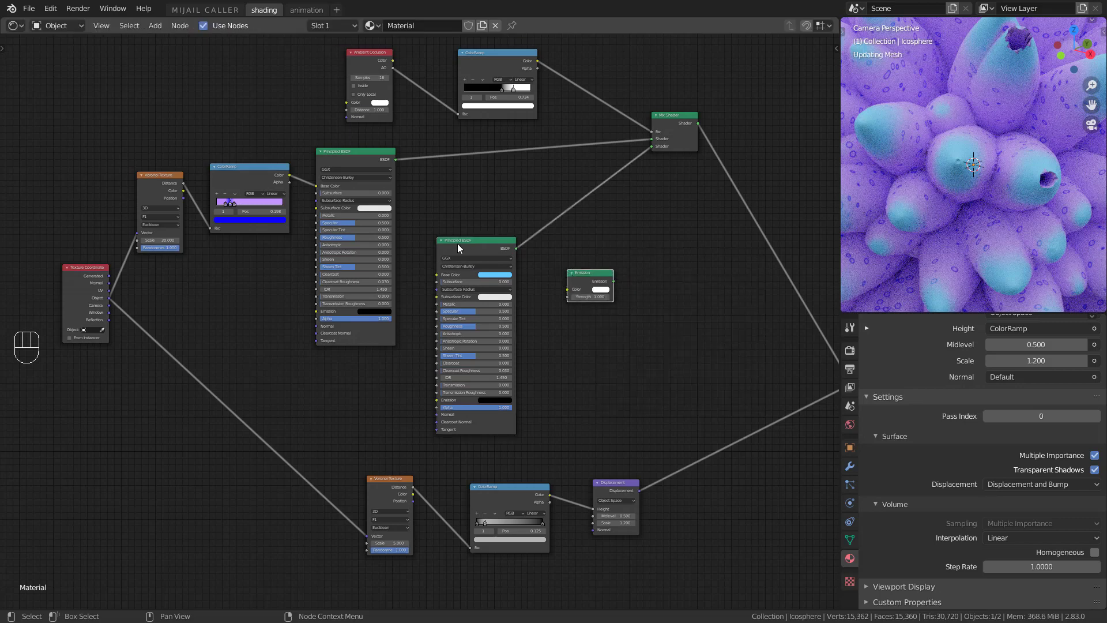
ctrl+shift+right_drag(469, 245, 578, 266)
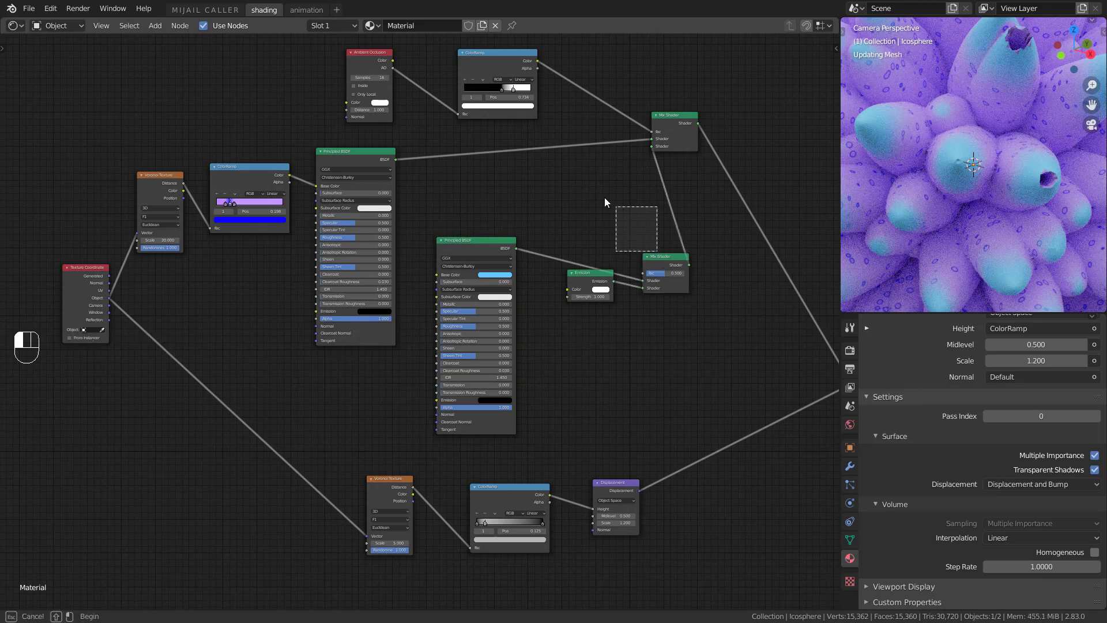
Move the new Mix Shader above the Emission node and shift the light blue Principled BSDF down to make room
drag(653, 258, 575, 218)
scroll(505, 223, up, 2)
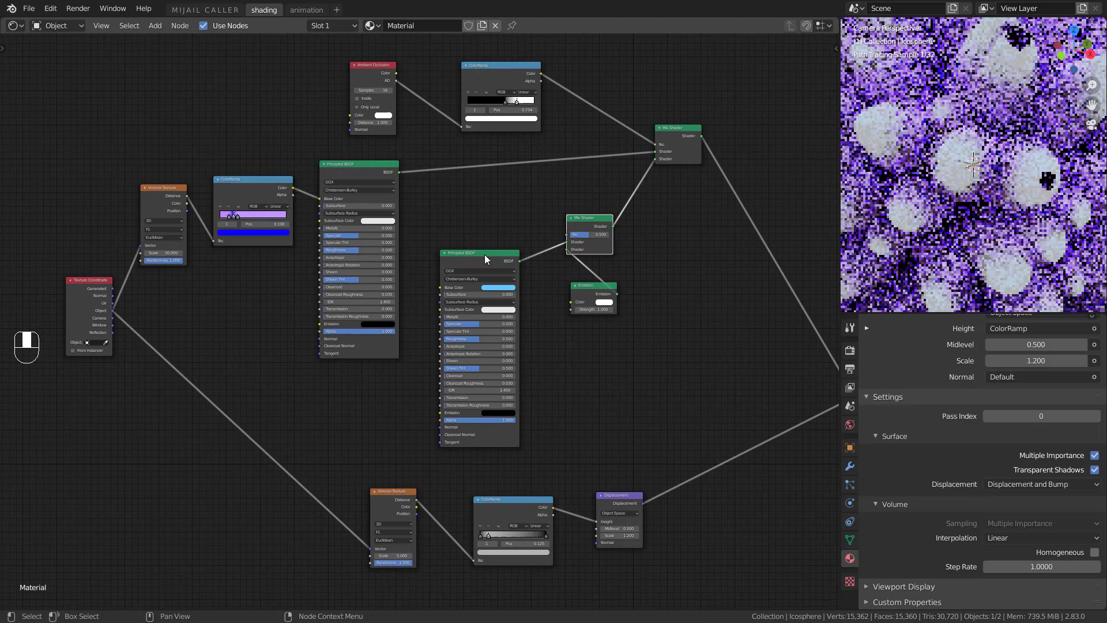
scroll(462, 259, up, 1)
drag(489, 254, 503, 305)
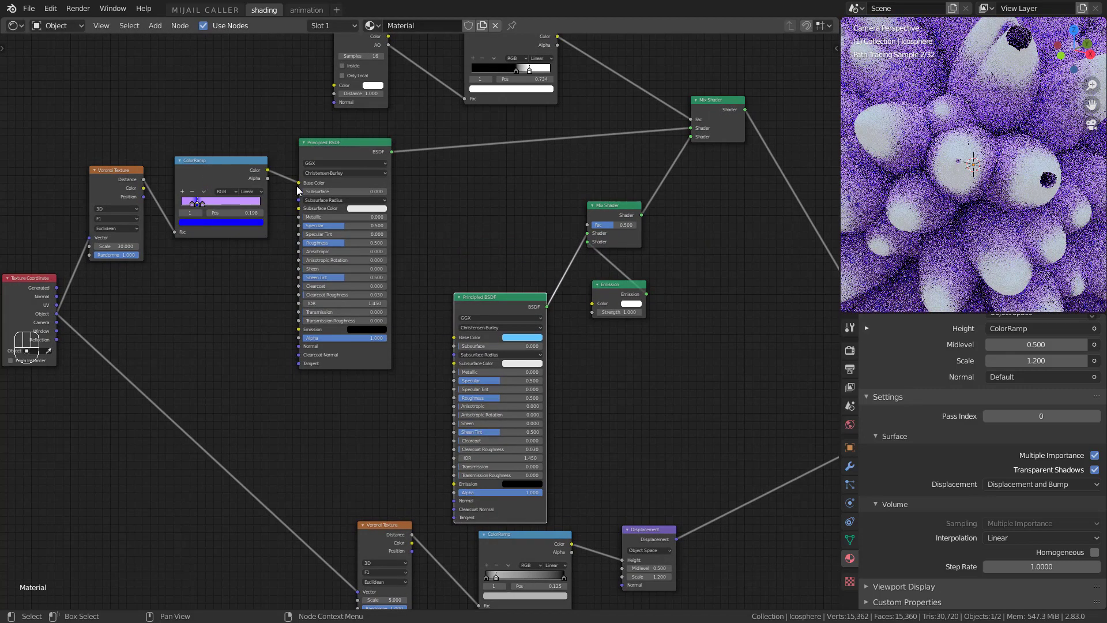
Add a ColorRamp above the light blue Principled BSDF, linking the purple branch's Voronoi Distance to its Fac and its Color to the new Mix Shader's Fac
key(shift+a)
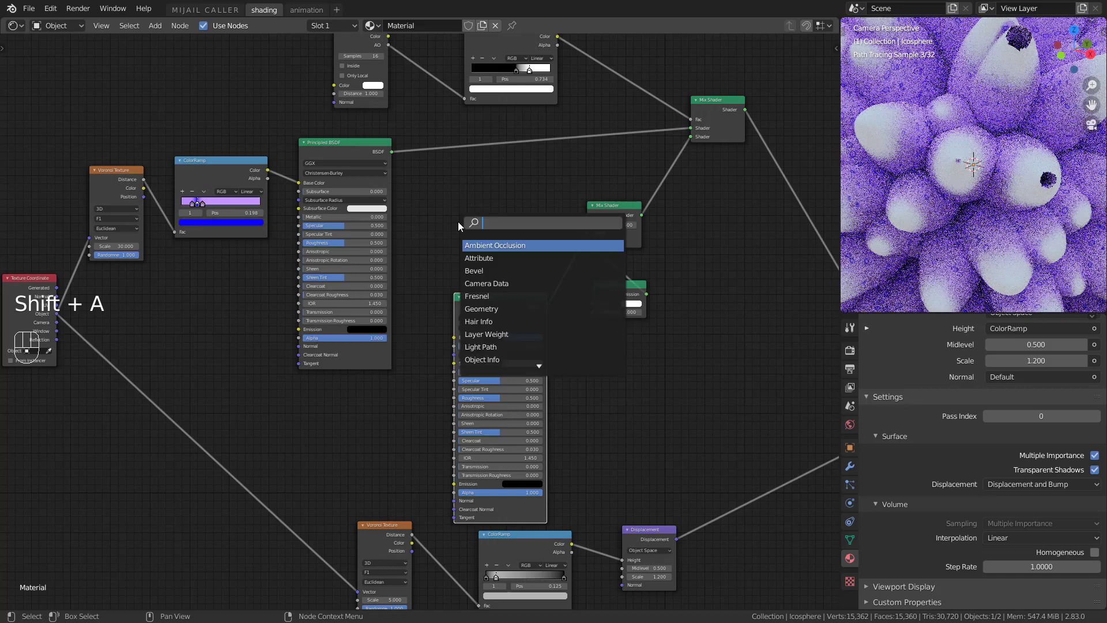
text(colo)
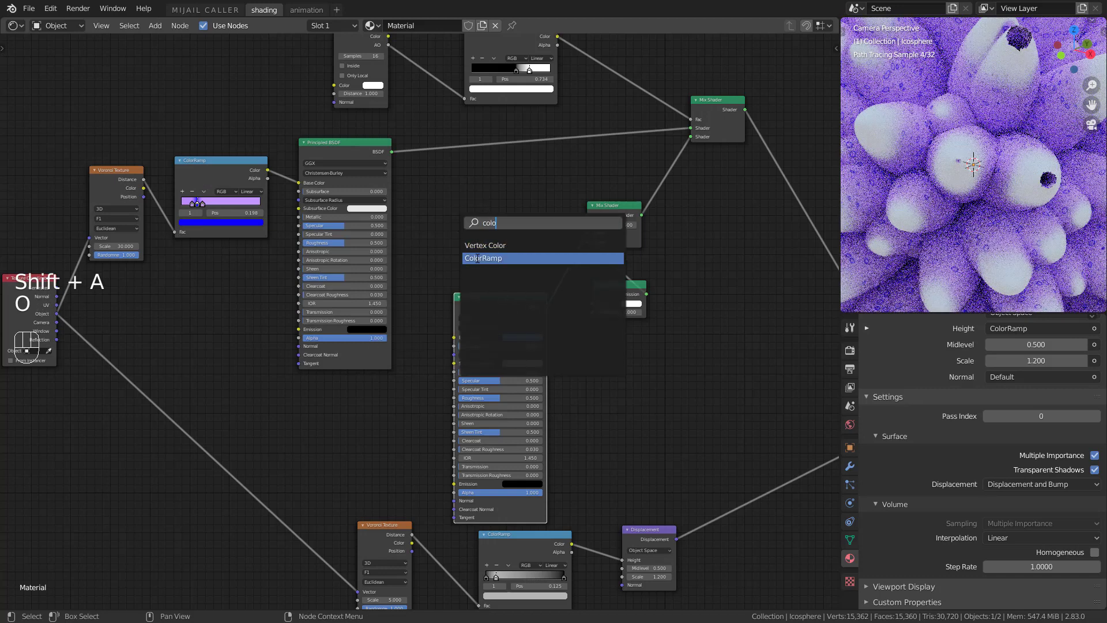
key(Return)
click(451, 192)
scroll(563, 248, up, 1)
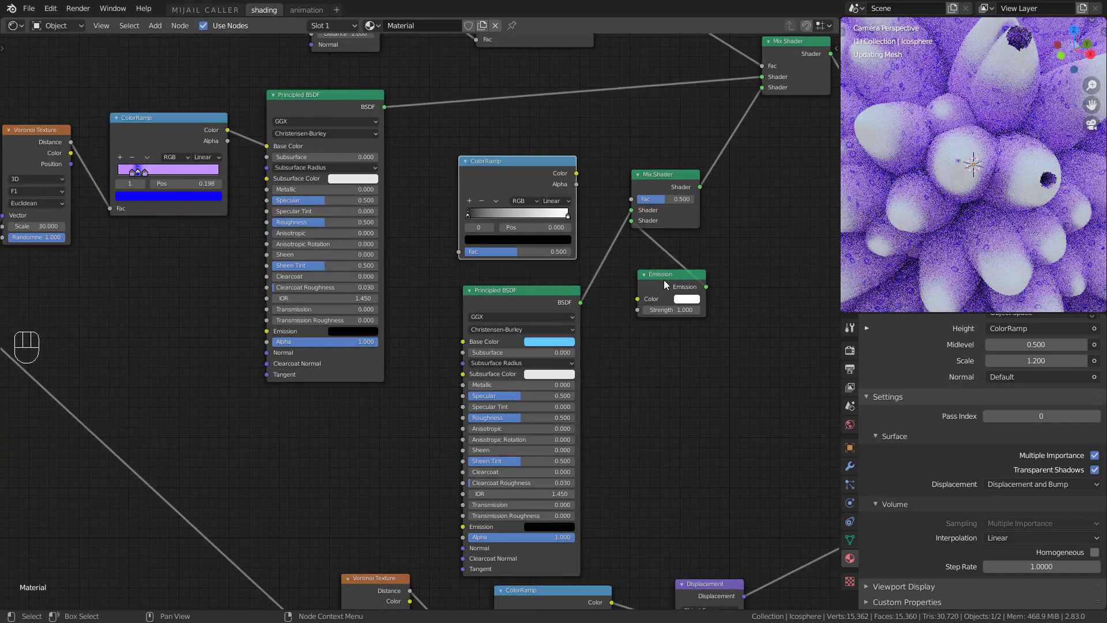
drag(71, 142, 459, 251)
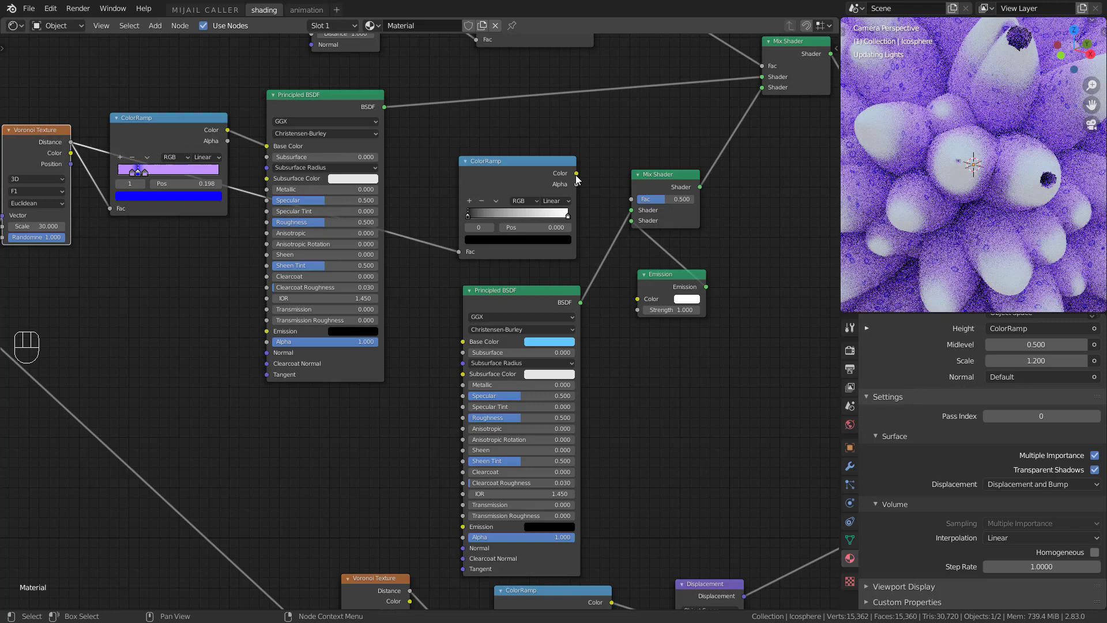
drag(577, 177, 632, 207)
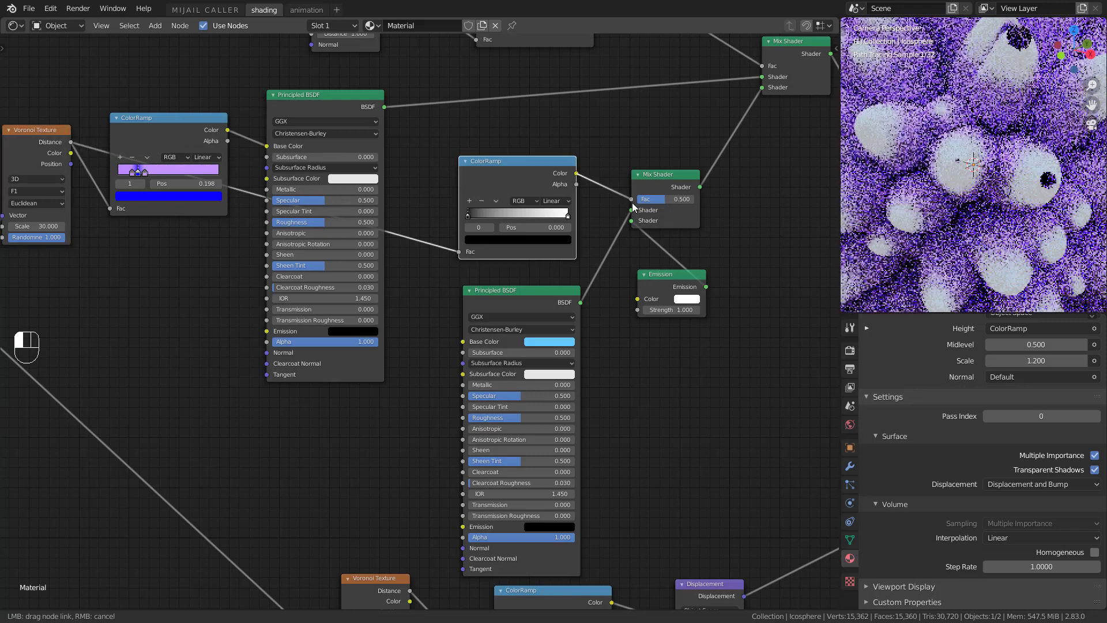
Set the new ColorRamp's interpolation to Constant
drag(541, 206, 534, 203)
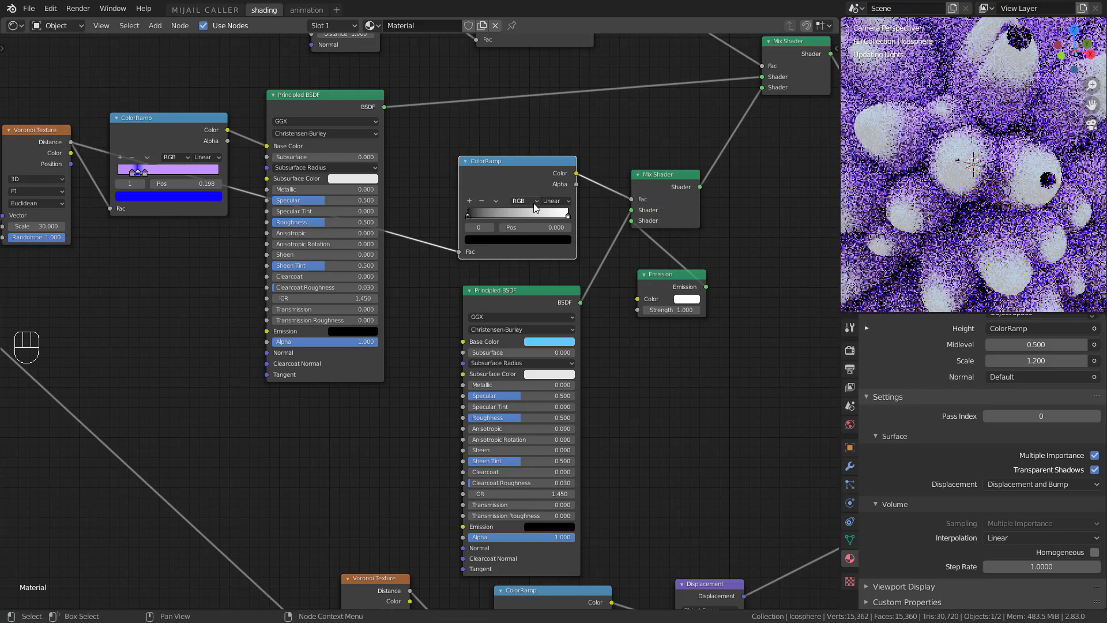
click(544, 201)
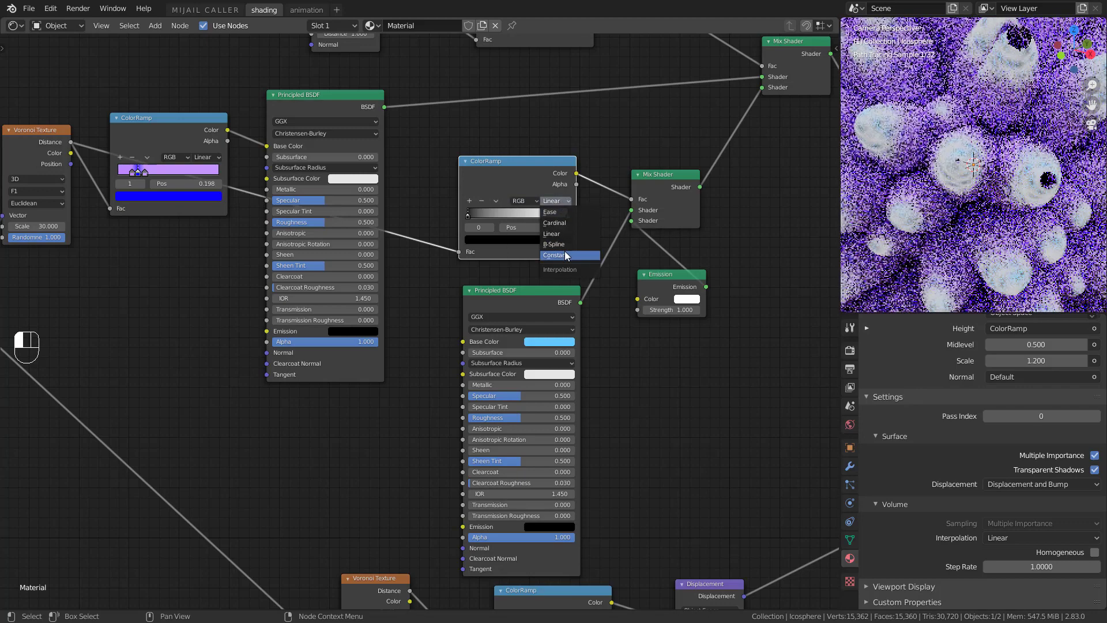
click(565, 255)
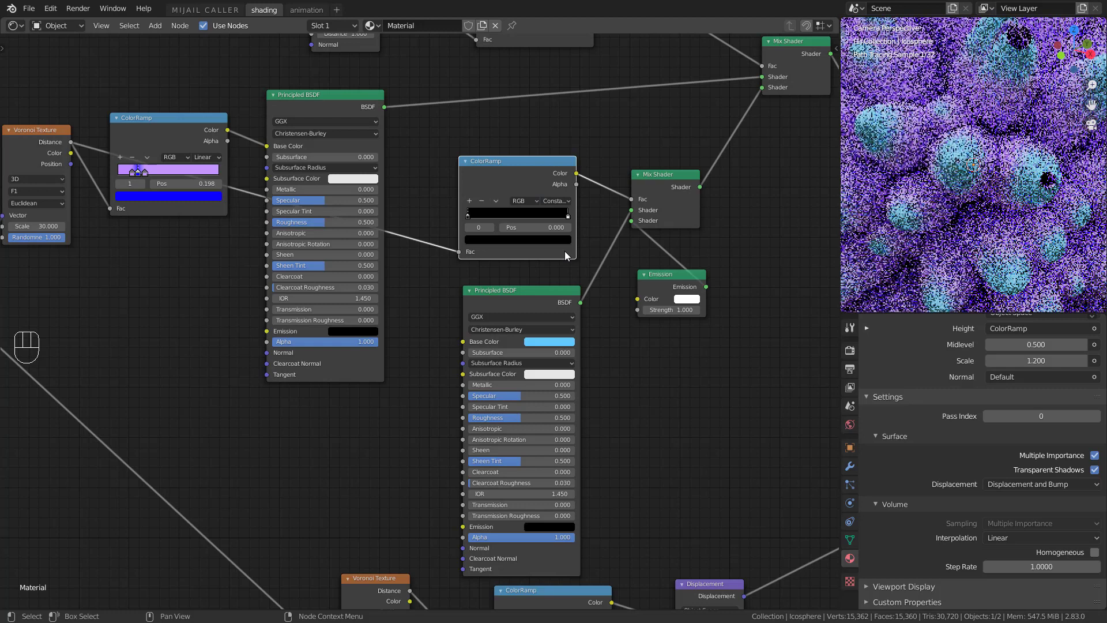
Move the white stop of the Constant ColorRamp to position 0.218
click(567, 216)
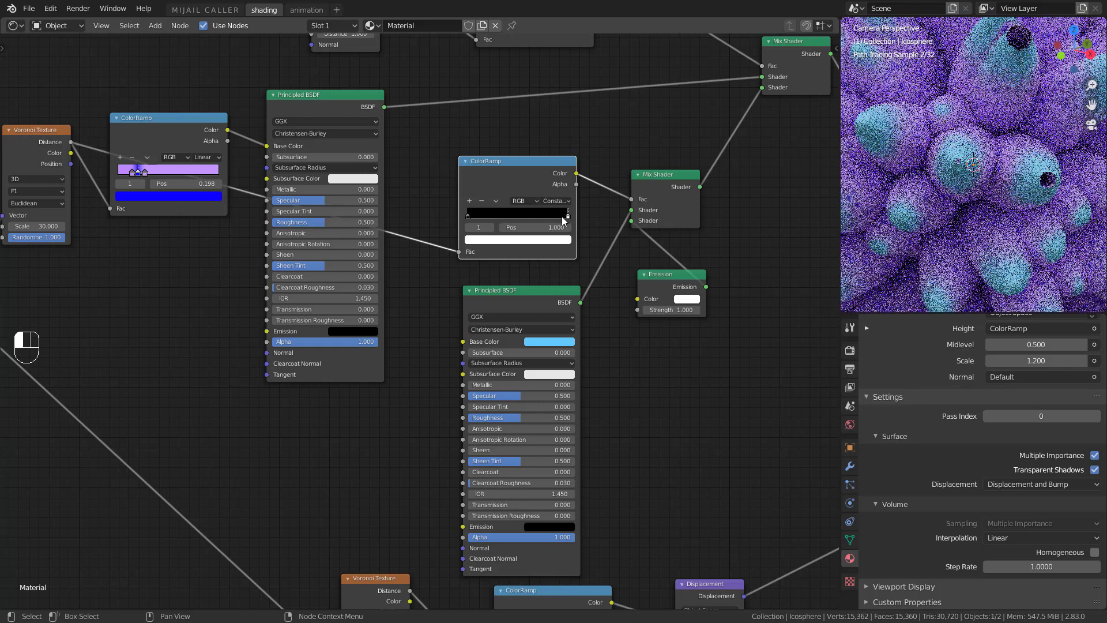
drag(552, 216, 547, 216)
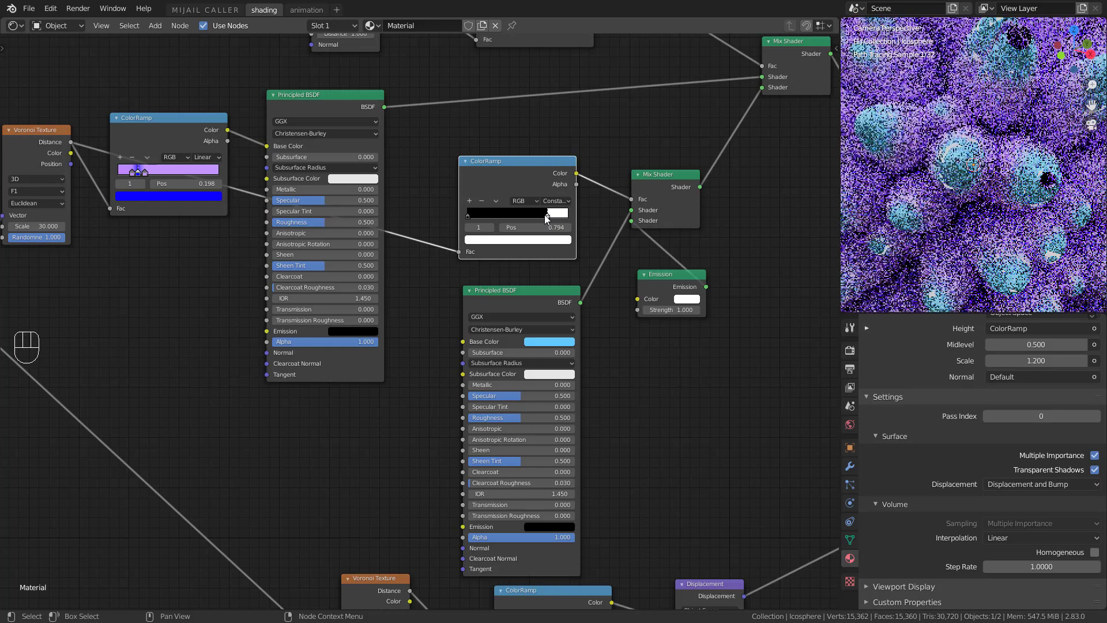
click(541, 216)
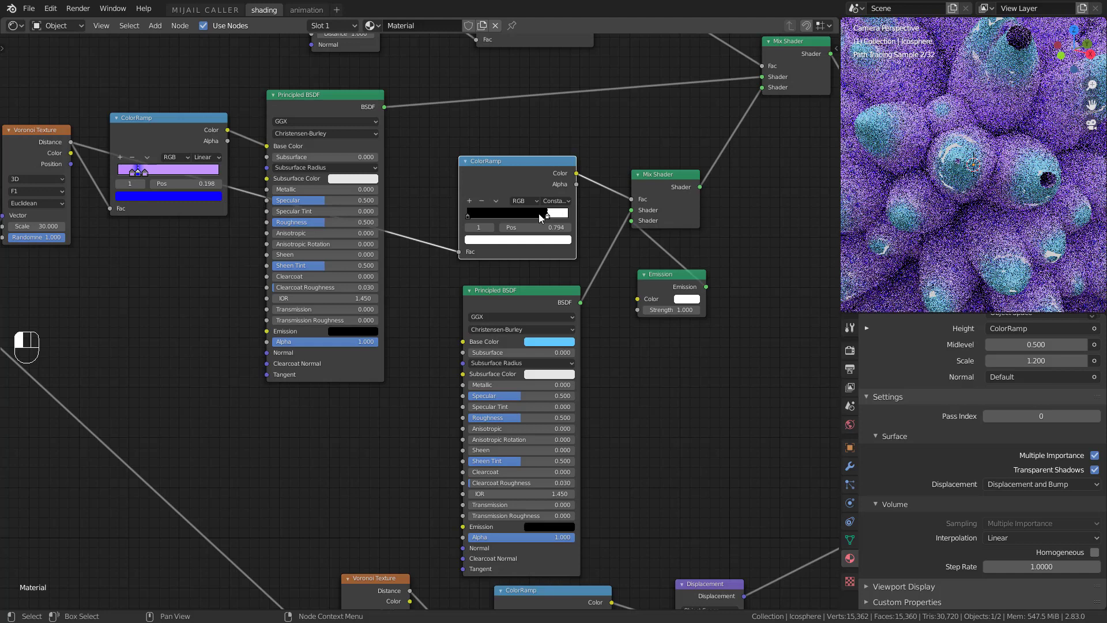
drag(506, 211, 494, 217)
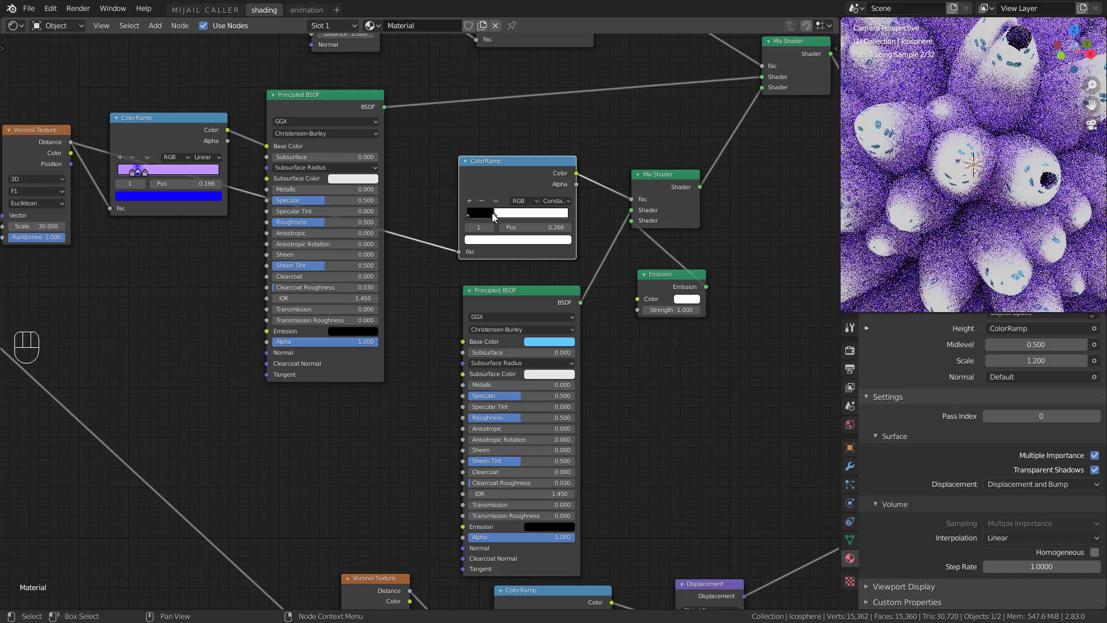
drag(493, 214, 488, 214)
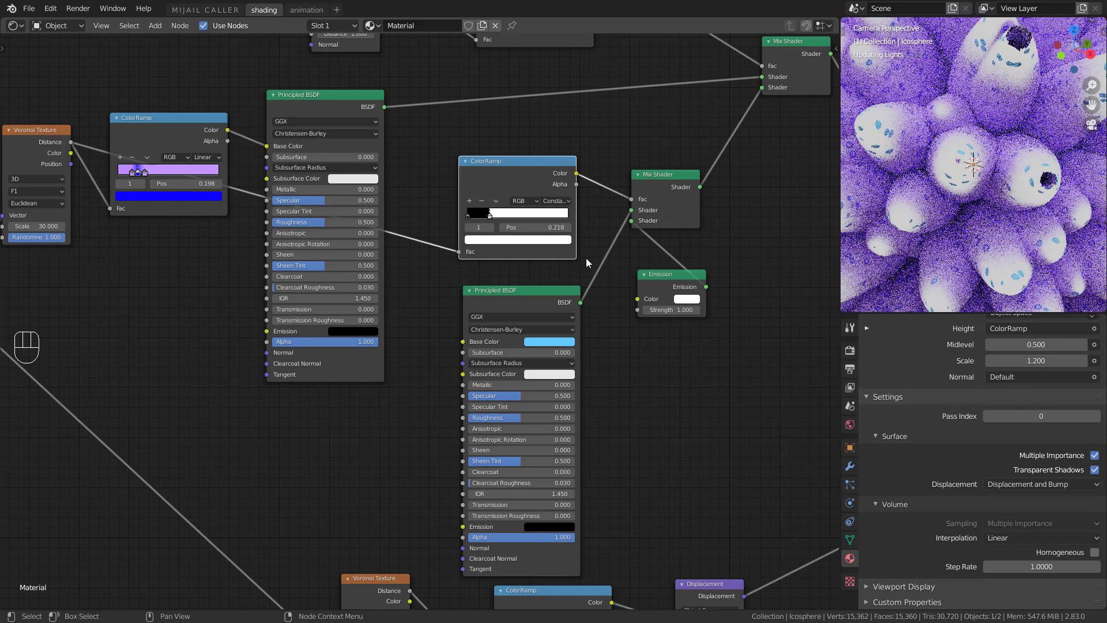
Swap the Emission and Principled BSDF links on the new Mix Shader's inputs and lower the Emission node slightly
drag(631, 221, 633, 215)
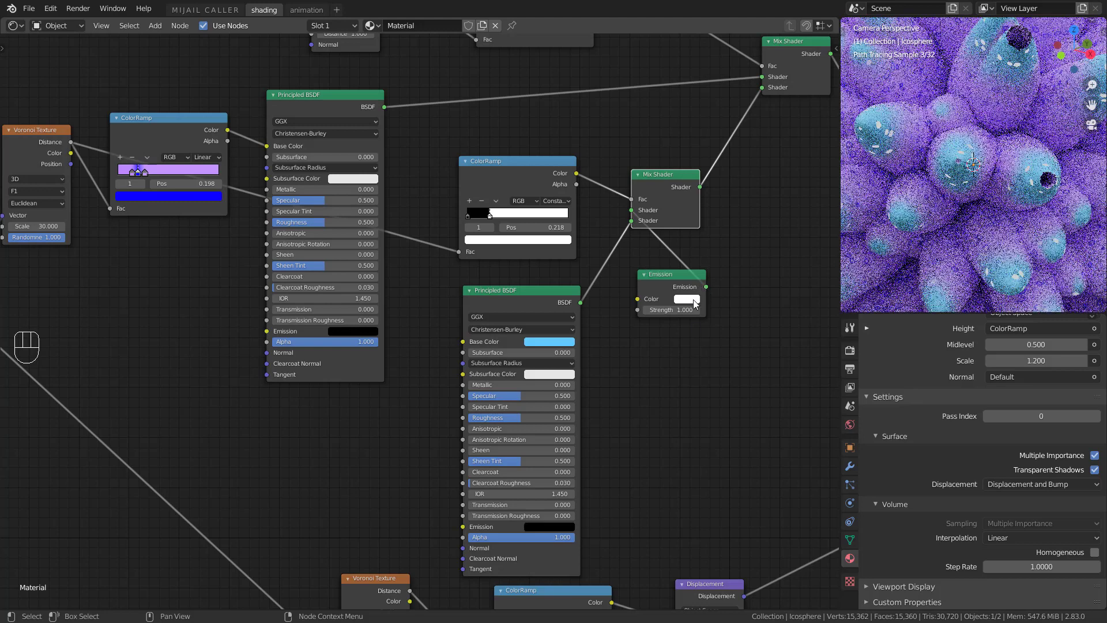
drag(693, 306, 682, 321)
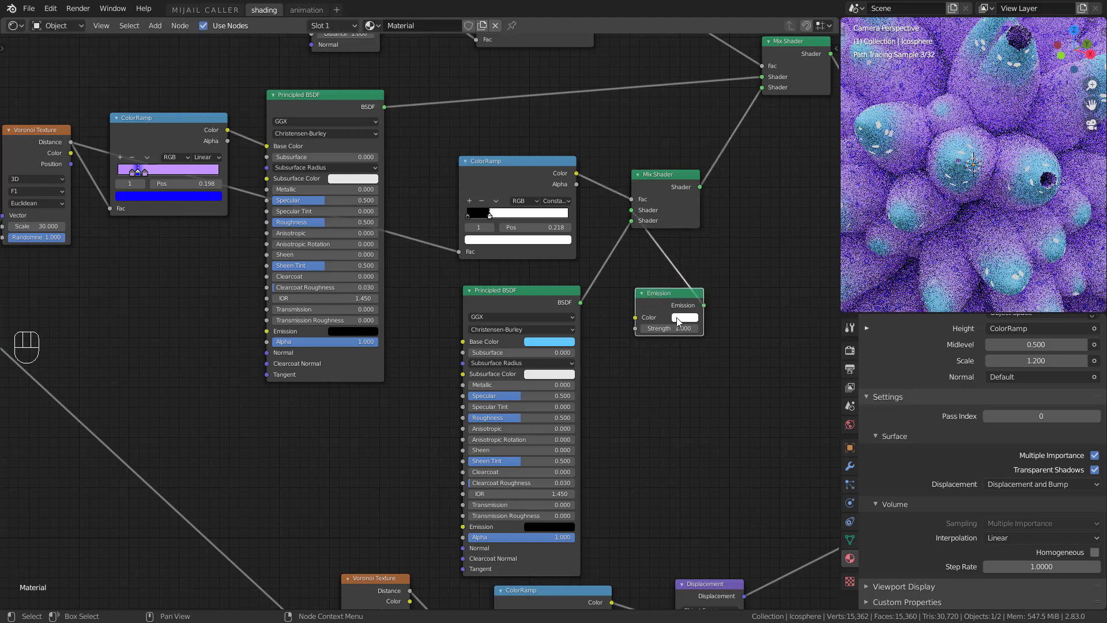
Change the Emission node's color from white to light cyan
click(682, 318)
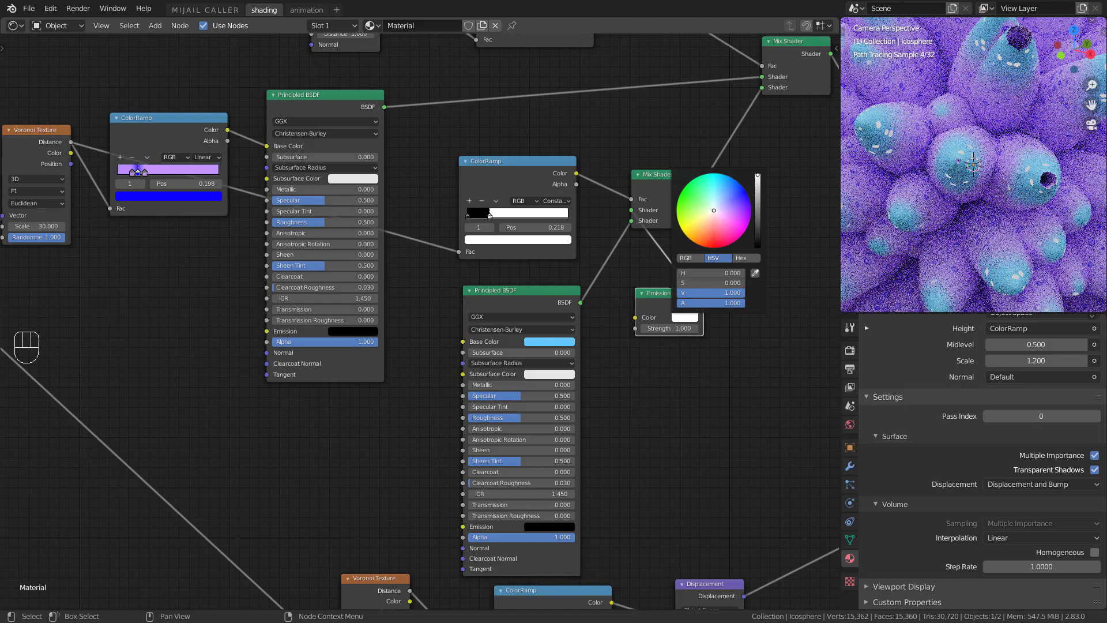
drag(714, 210, 713, 174)
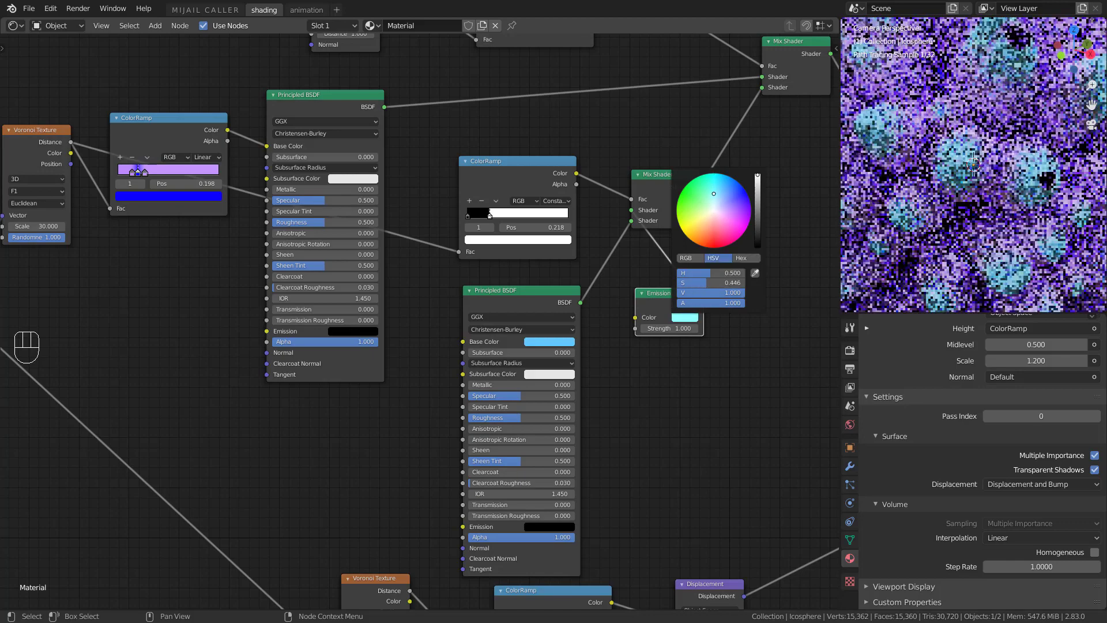
click(715, 199)
Shift the light blue Principled BSDF's Base Color to a brighter cyan
click(552, 342)
drag(571, 214, 568, 211)
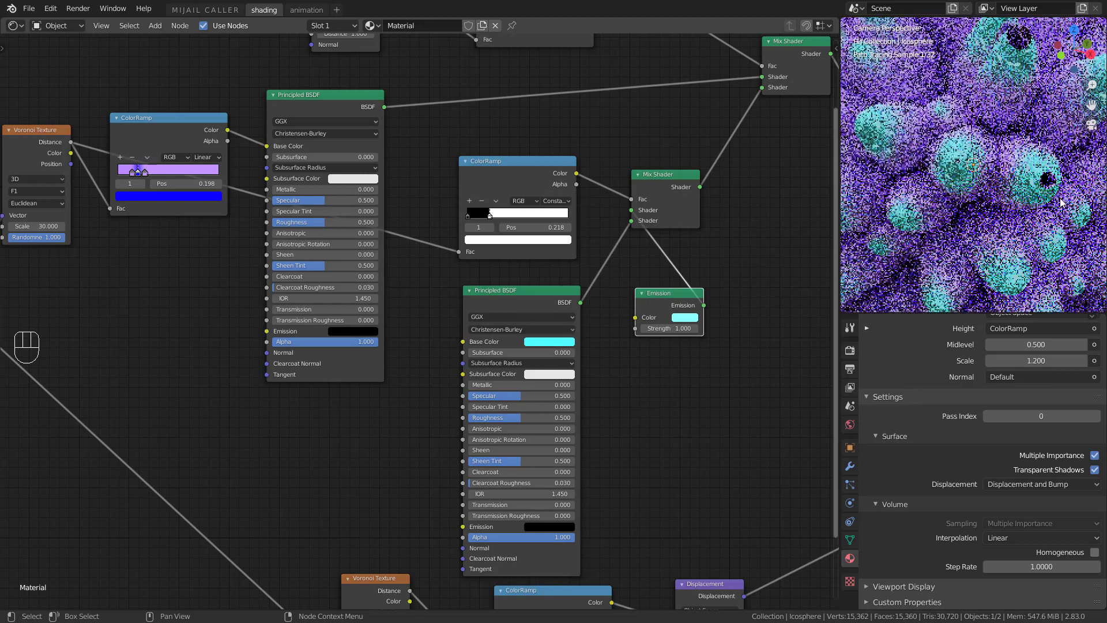
click(555, 343)
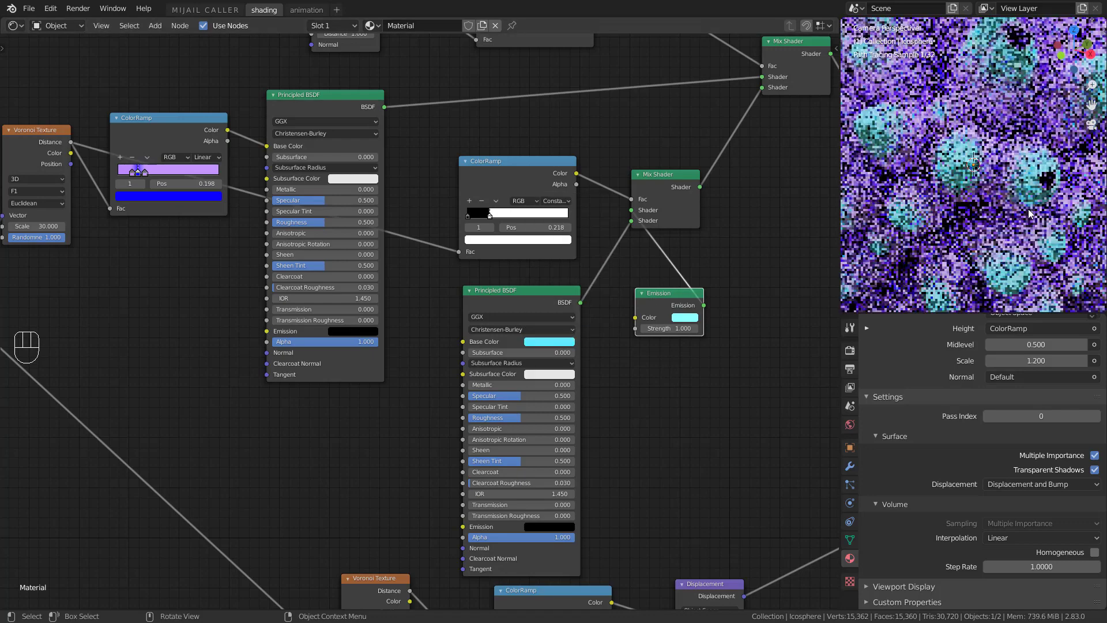
Set the Emission node's Strength to 5 and bring the whole sphere into the rendered view
scroll(1028, 213, down, 4)
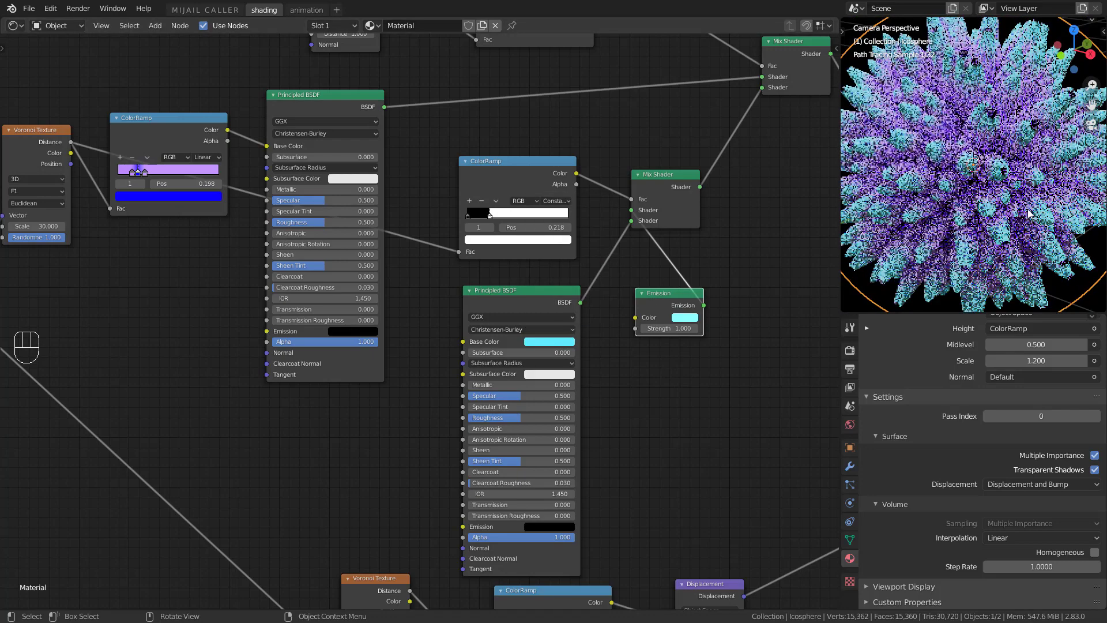
scroll(1029, 213, down, 2)
click(669, 328)
text(1.0)
key(BackSpace)
key(BackSpace)
key(BackSpace)
text(5)
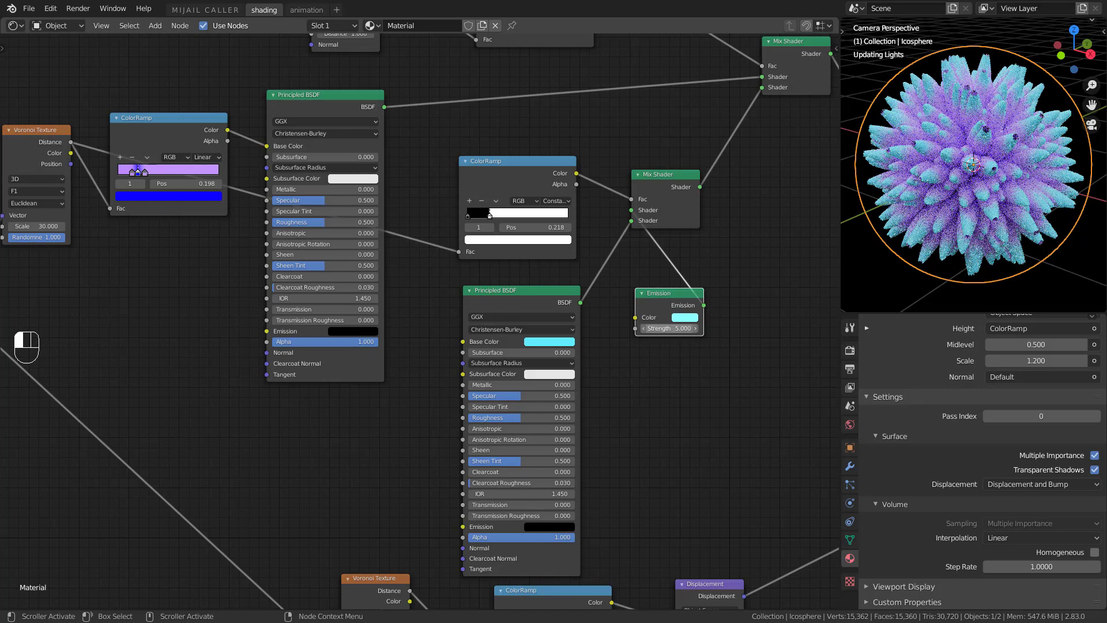
key(Return)
Move the purple branch's Voronoi Texture node up above its ColorRamp to tidy the layout
scroll(673, 393, down, 5)
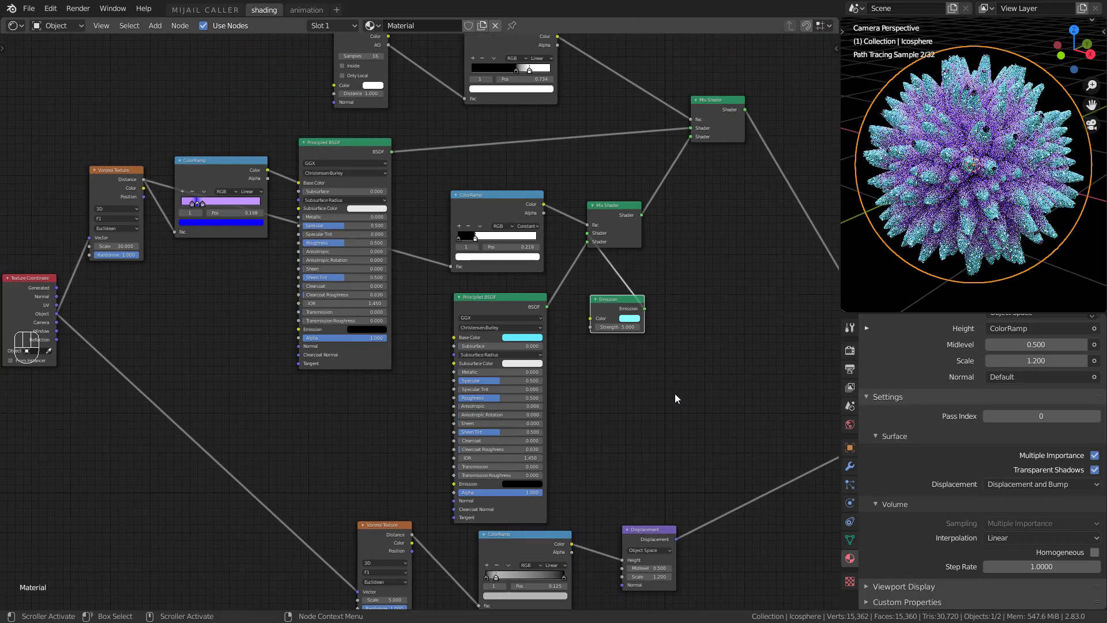
mouse_move(652, 356)
middle_down()
mouse_move(640, 374)
mouse_move(645, 345)
middle_up()
scroll(639, 373, up, 2)
drag(203, 216, 195, 108)
middle_drag(694, 309, 621, 323)
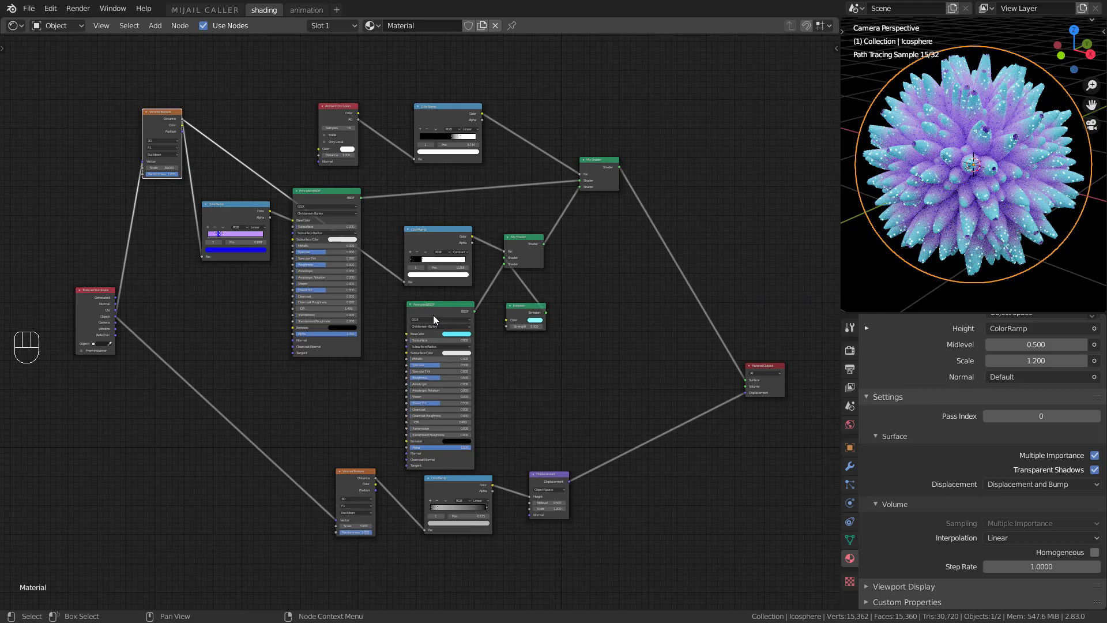
Move the last light purple stop of the purple and blue ColorRamp to position 0.290
scroll(337, 275, up, 5)
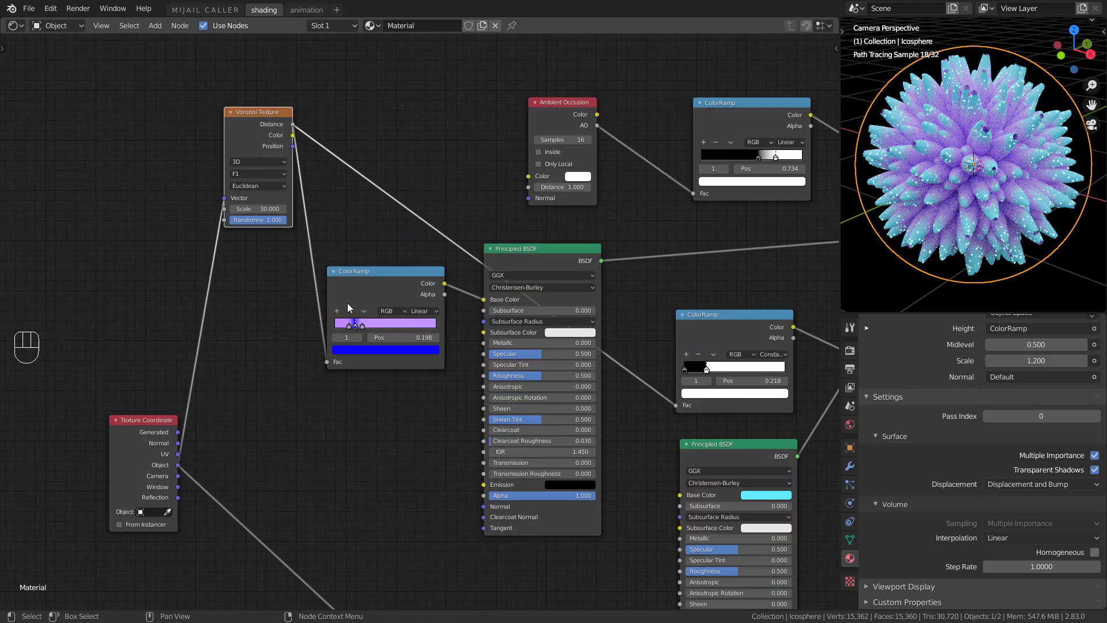
click(320, 333)
drag(300, 332, 320, 332)
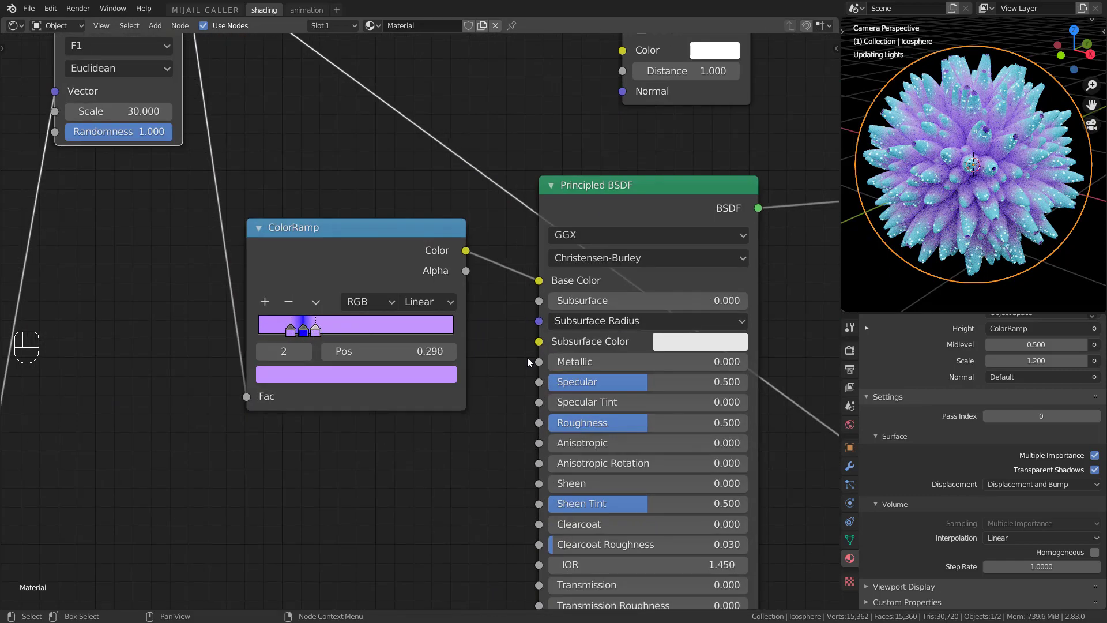
middle_drag(374, 498, 328, 424)
scroll(329, 424, down, 6)
scroll(329, 425, down, 3)
scroll(890, 348, up, 10)
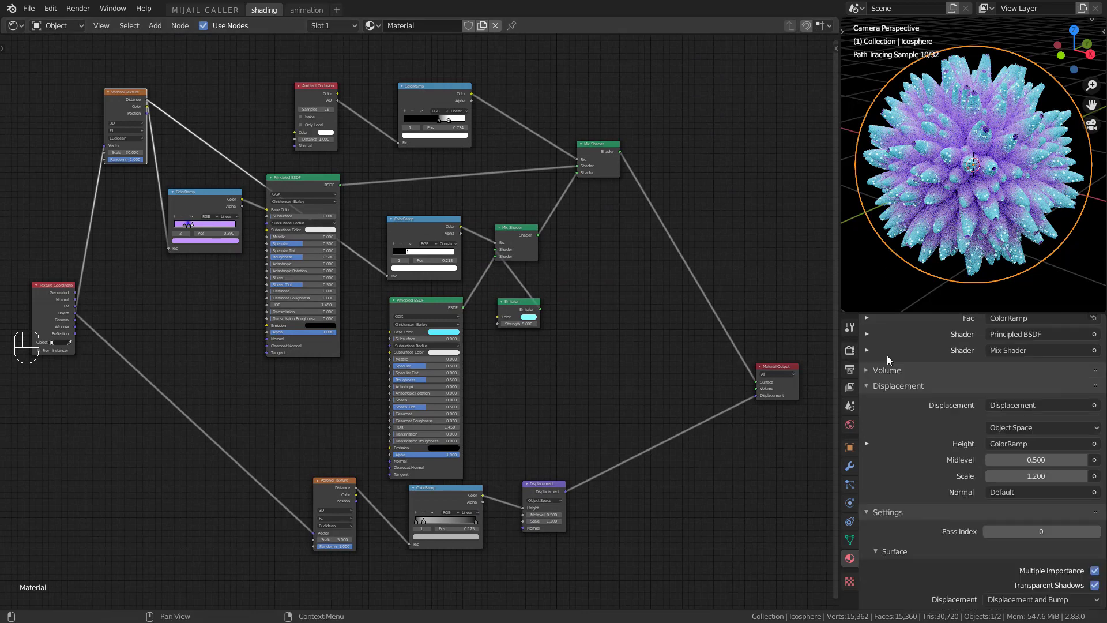
key(shift+space)
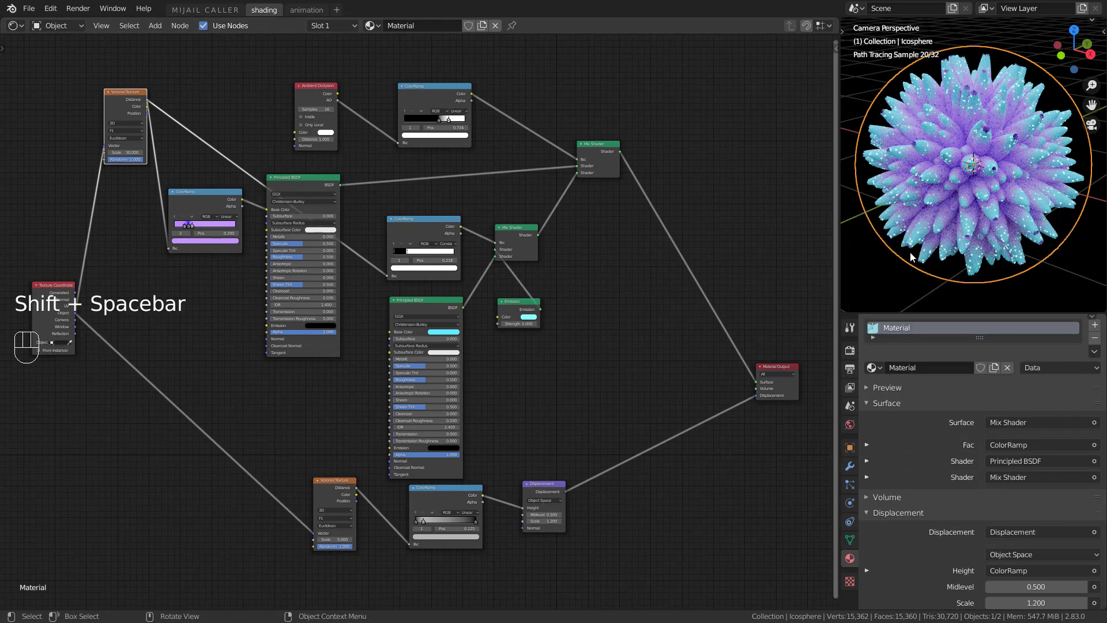